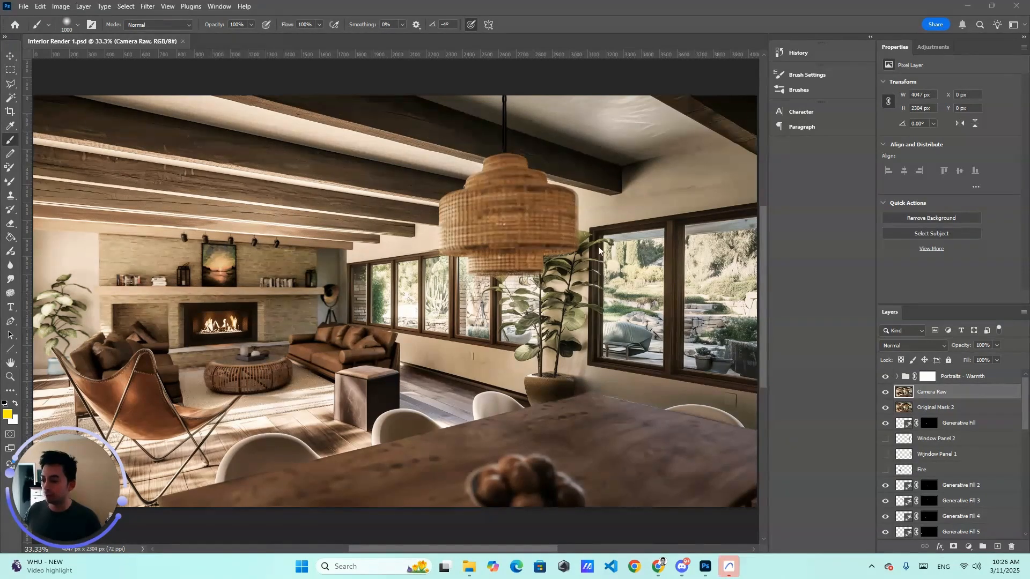
Step: Switch to Archicad and dismiss the error warning and the What's New welcome dialog
{"action": "scroll", "coordinate": [304, 256], "scroll_direction": "down", "scroll_amount": 2}
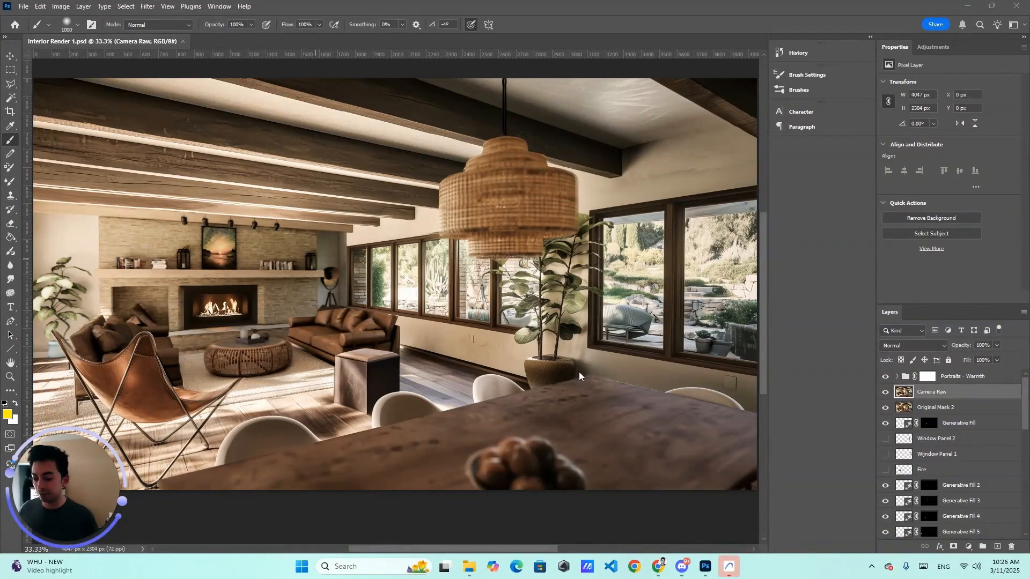
{"action": "left_click", "coordinate": [728, 572]}
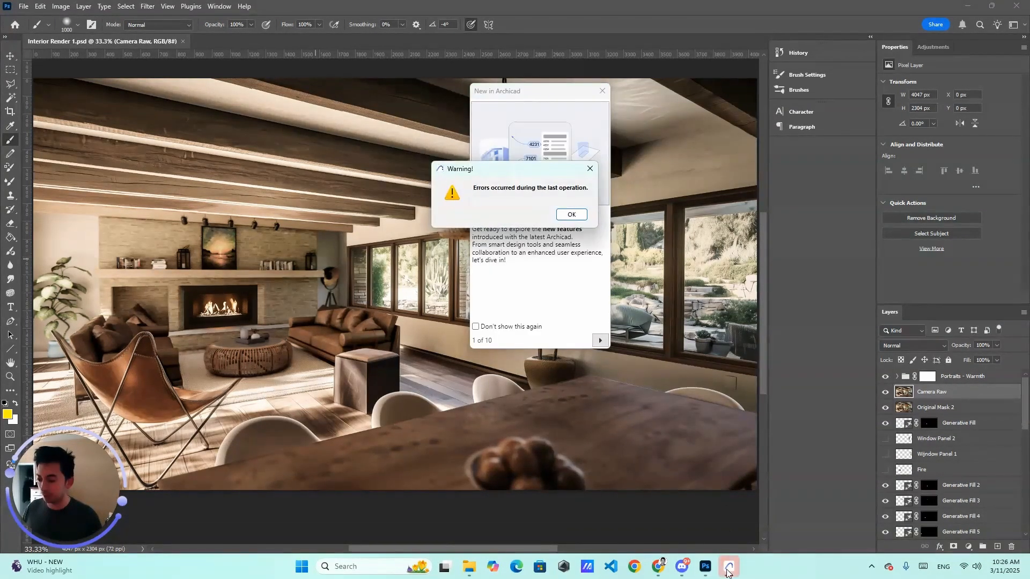
{"action": "left_click", "coordinate": [571, 214]}
{"action": "left_click", "coordinate": [603, 92]}
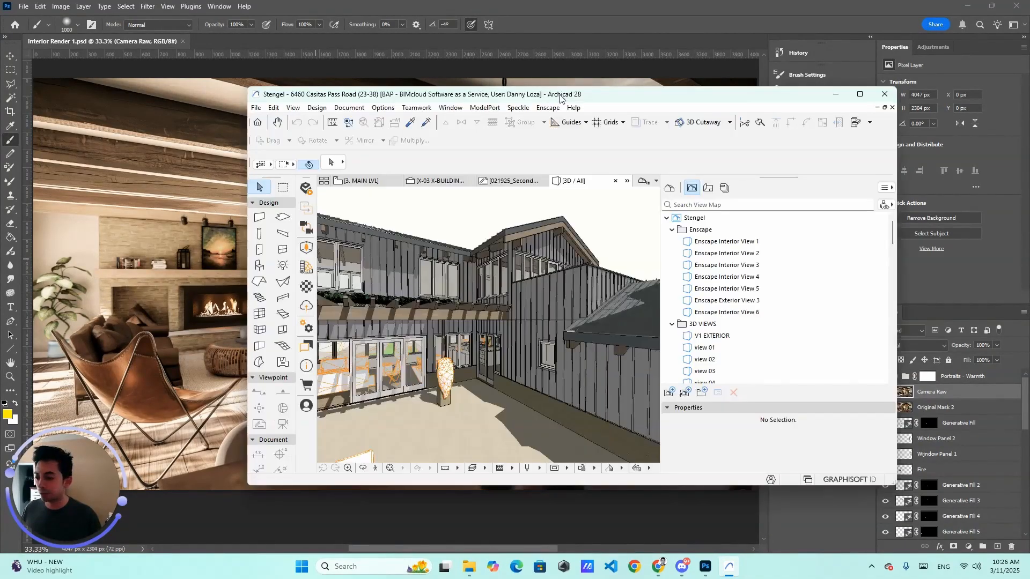
Step: Maximize the Archicad window and orbit around the house's 3D view to examine the terrace side
{"action": "left_click", "coordinate": [814, 87]}
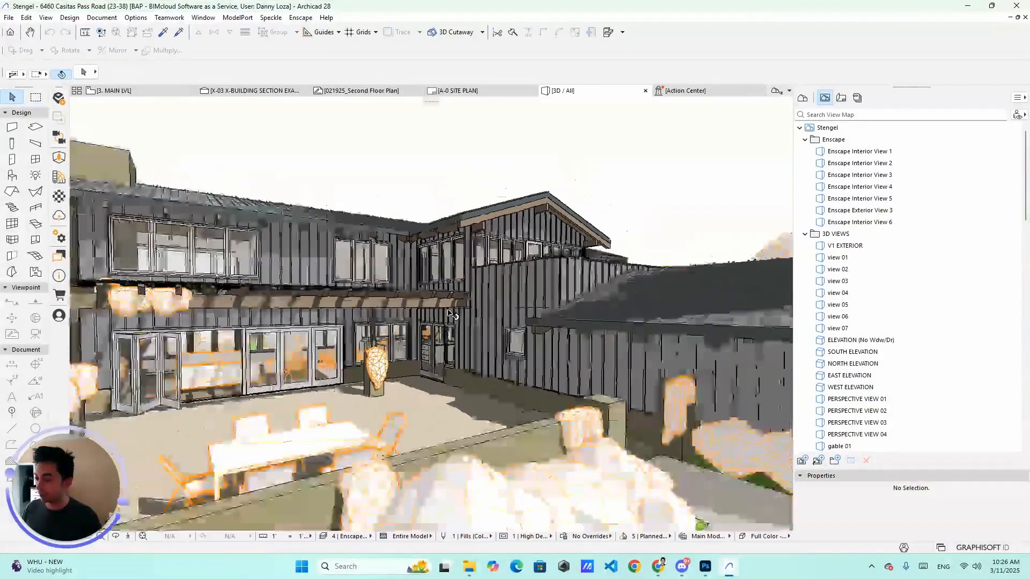
{"action": "scroll", "coordinate": [449, 313], "scroll_direction": "down", "scroll_amount": 5}
{"action": "left_click_drag", "start_coordinate": [476, 318], "coordinate": [551, 334]}
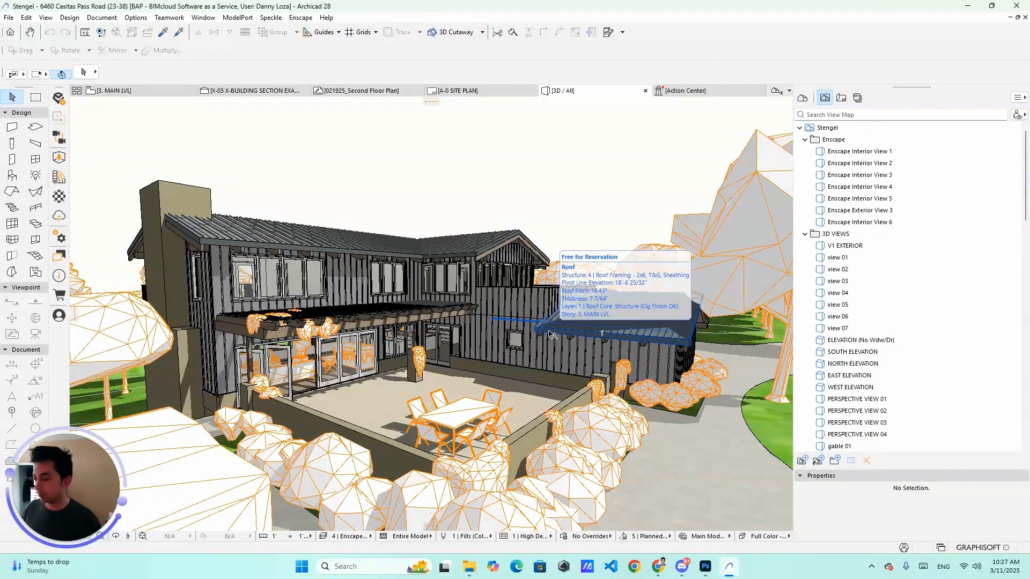
{"action": "scroll", "coordinate": [536, 348], "scroll_direction": "up", "scroll_amount": 10}
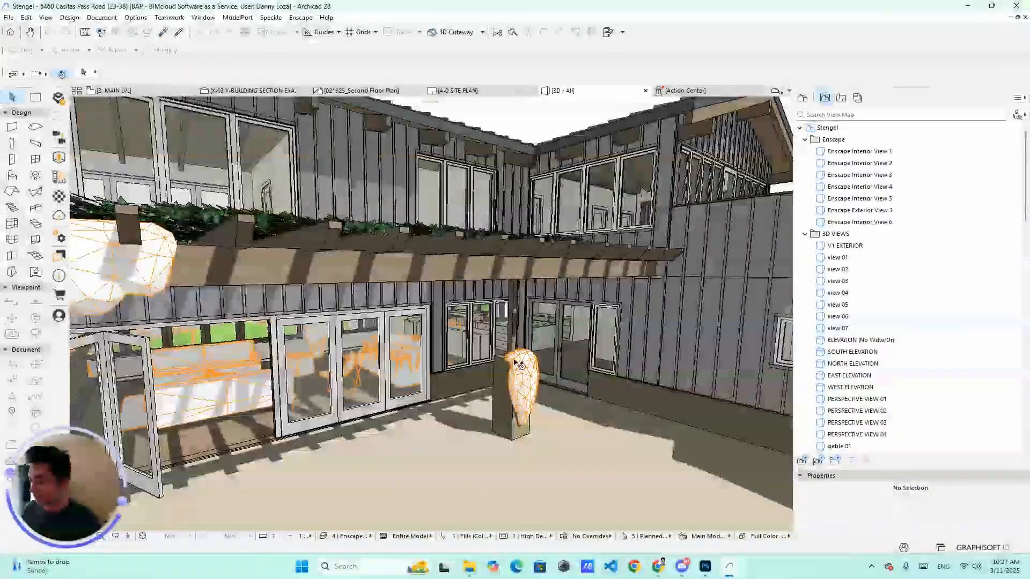
{"action": "scroll", "coordinate": [517, 364], "scroll_direction": "down", "scroll_amount": 8}
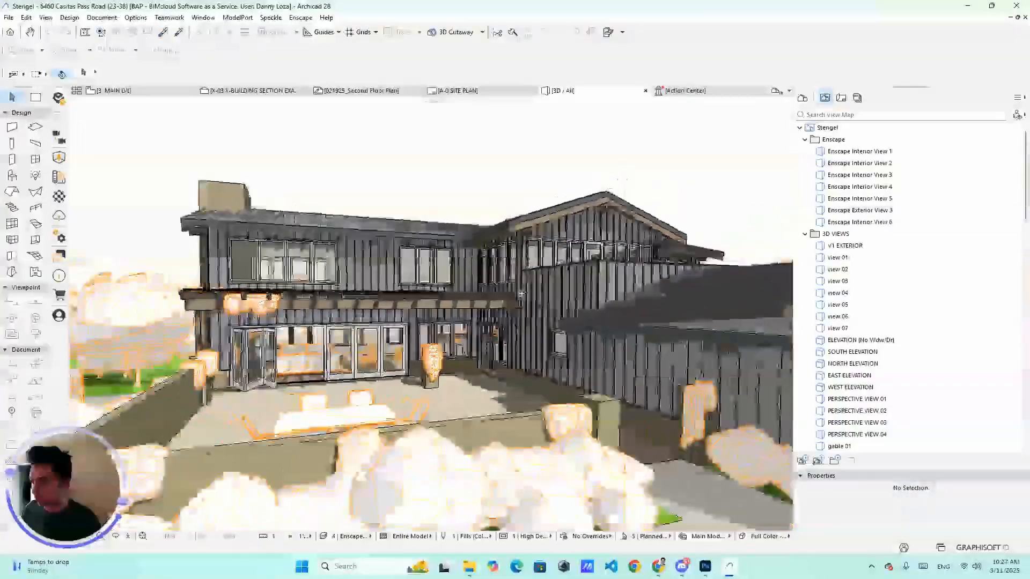
{"action": "scroll", "coordinate": [522, 294], "scroll_direction": "down", "scroll_amount": 3}
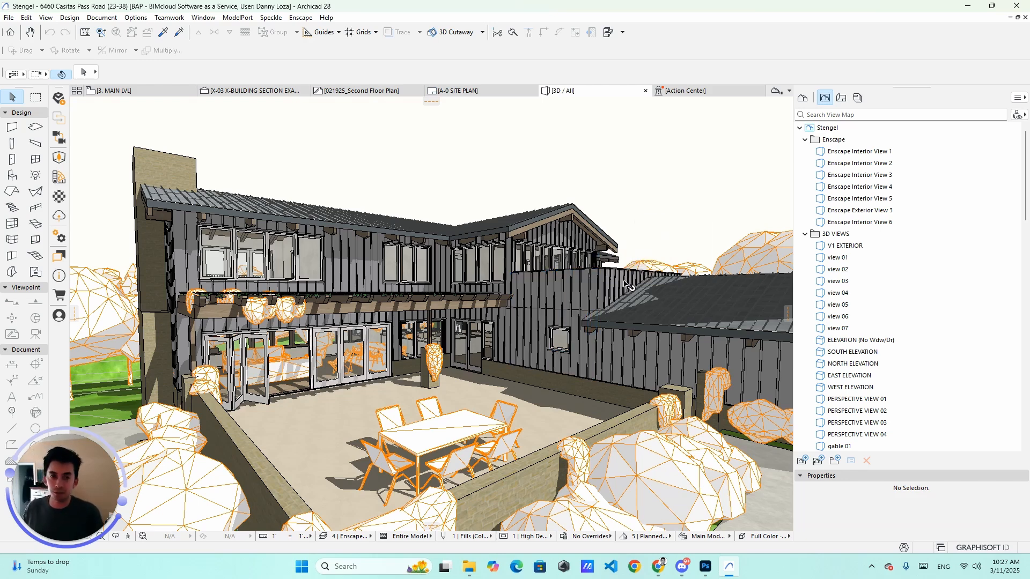
Step: Orbit the 3D view toward the rear facade and select a bush beside the terrace
{"action": "left_click_drag", "start_coordinate": [628, 286], "coordinate": [546, 319]}
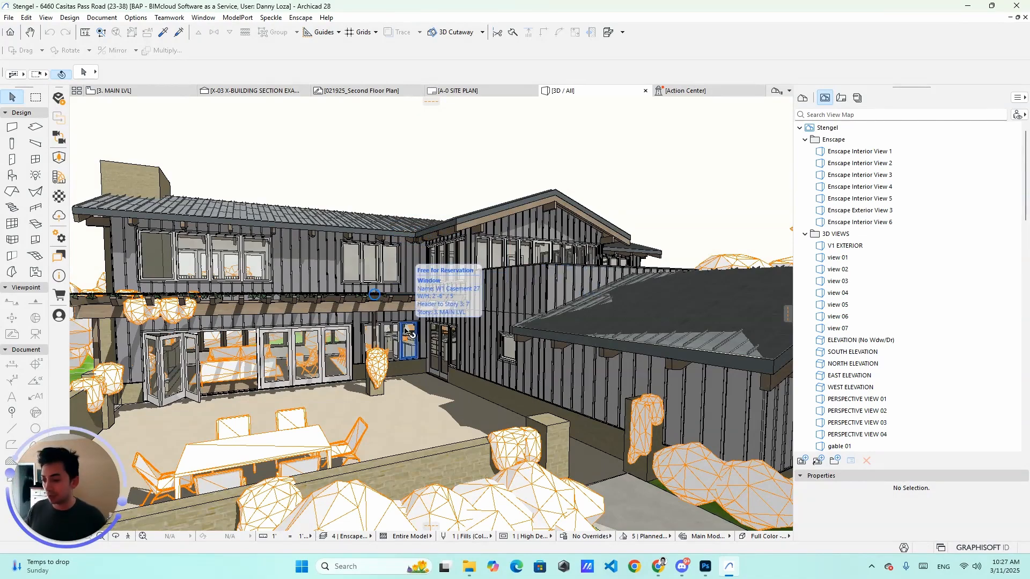
{"action": "left_click_drag", "start_coordinate": [423, 333], "coordinate": [657, 305]}
{"action": "scroll", "coordinate": [616, 299], "scroll_direction": "up", "scroll_amount": 10}
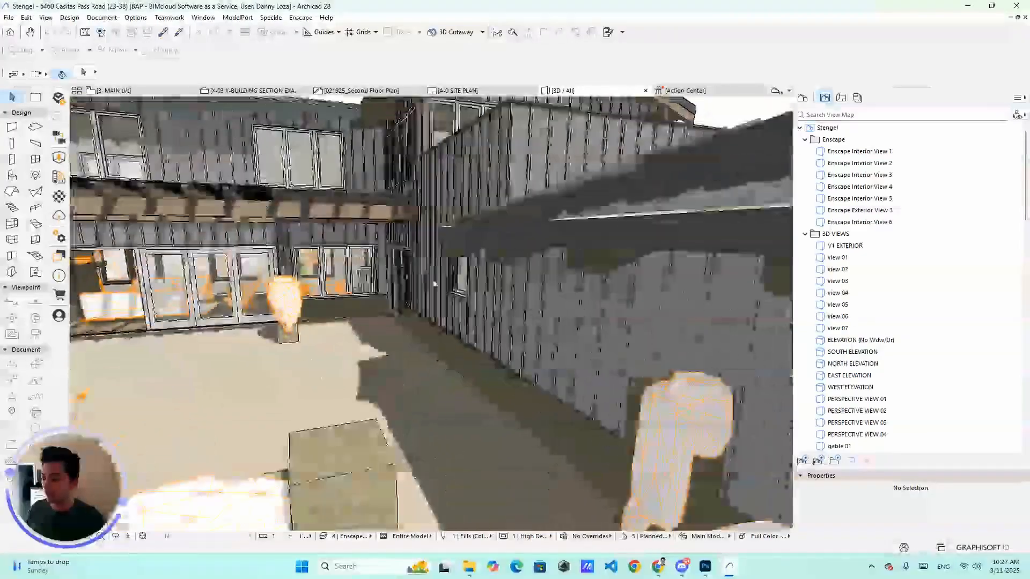
{"action": "scroll", "coordinate": [487, 283], "scroll_direction": "down", "scroll_amount": 10}
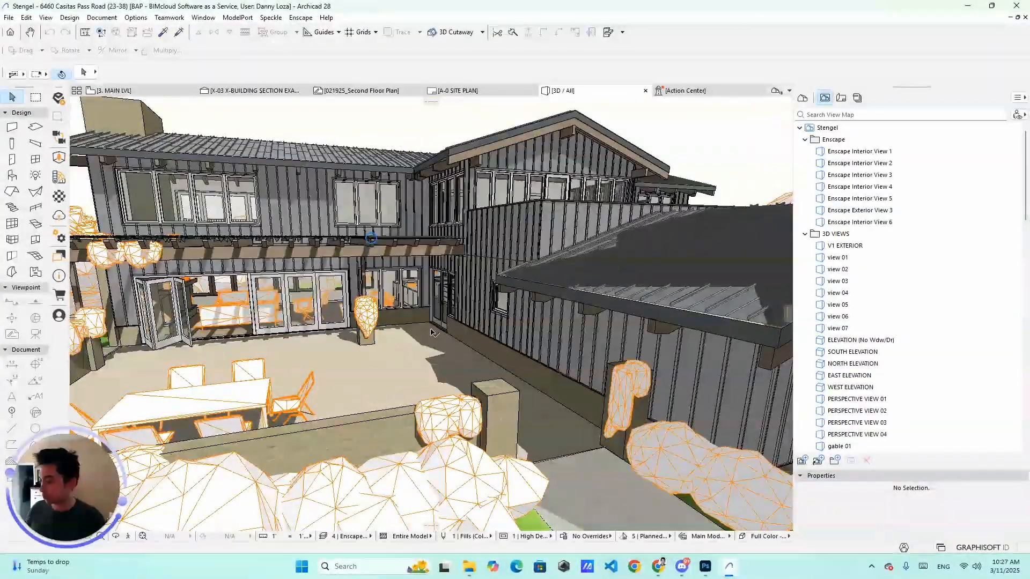
{"action": "mouse_move", "coordinate": [431, 333]}
{"action": "left_mouse_down"}
{"action": "mouse_move", "coordinate": [351, 337]}
{"action": "mouse_move", "coordinate": [424, 370]}
{"action": "mouse_move", "coordinate": [498, 428]}
{"action": "left_mouse_up"}
{"action": "left_click", "coordinate": [496, 427]}
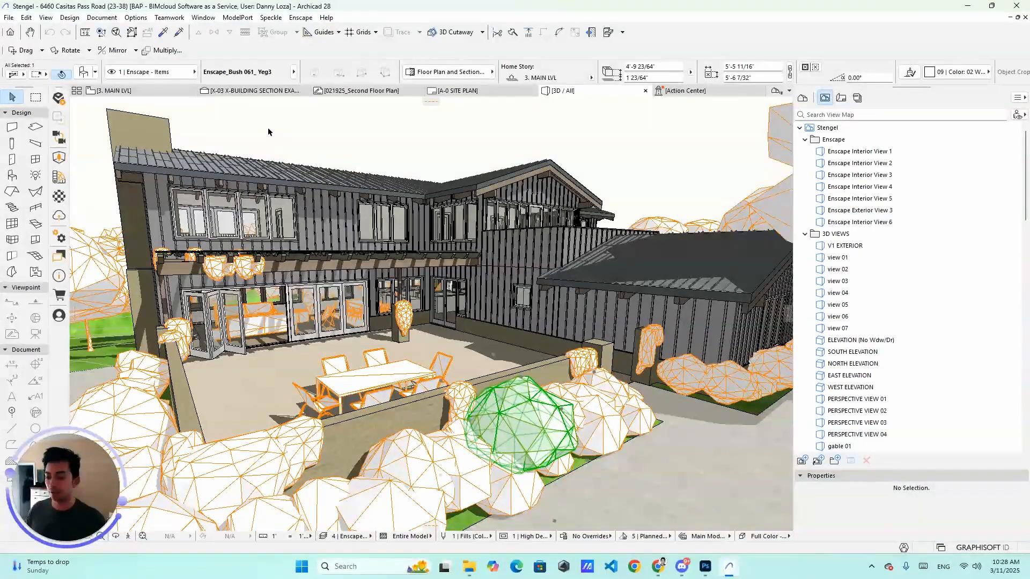
Step: Switch to Photoshop and scroll through the layer stack of the interior render
{"action": "left_click", "coordinate": [705, 567]}
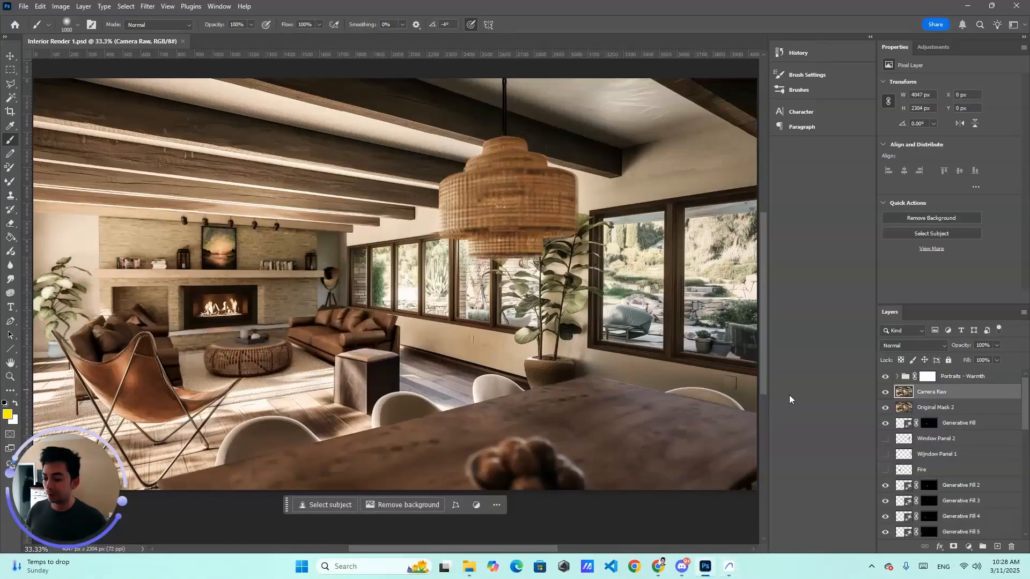
{"action": "scroll", "coordinate": [898, 429], "scroll_direction": "down", "scroll_amount": 8}
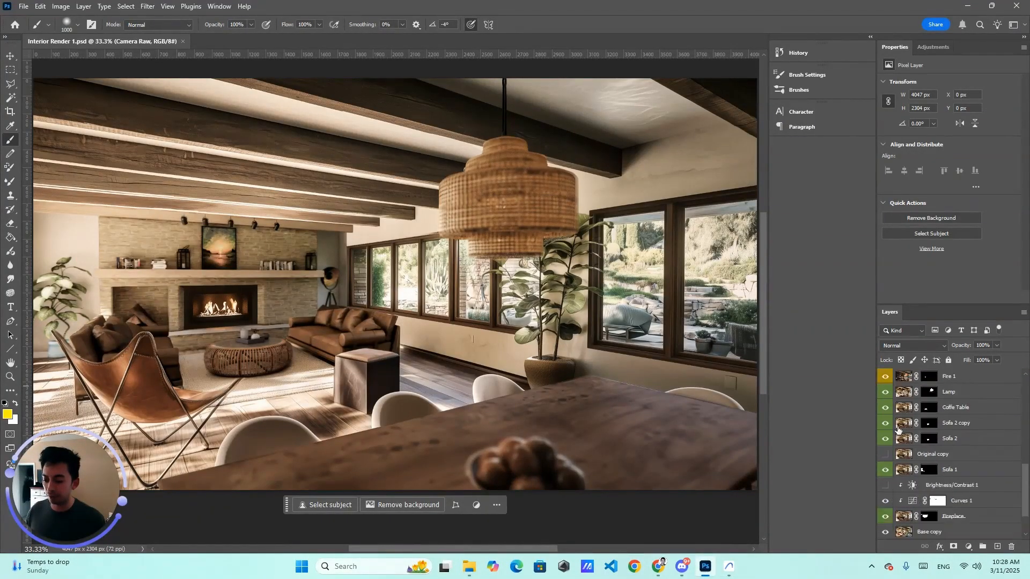
{"action": "scroll", "coordinate": [898, 429], "scroll_direction": "up", "scroll_amount": 5}
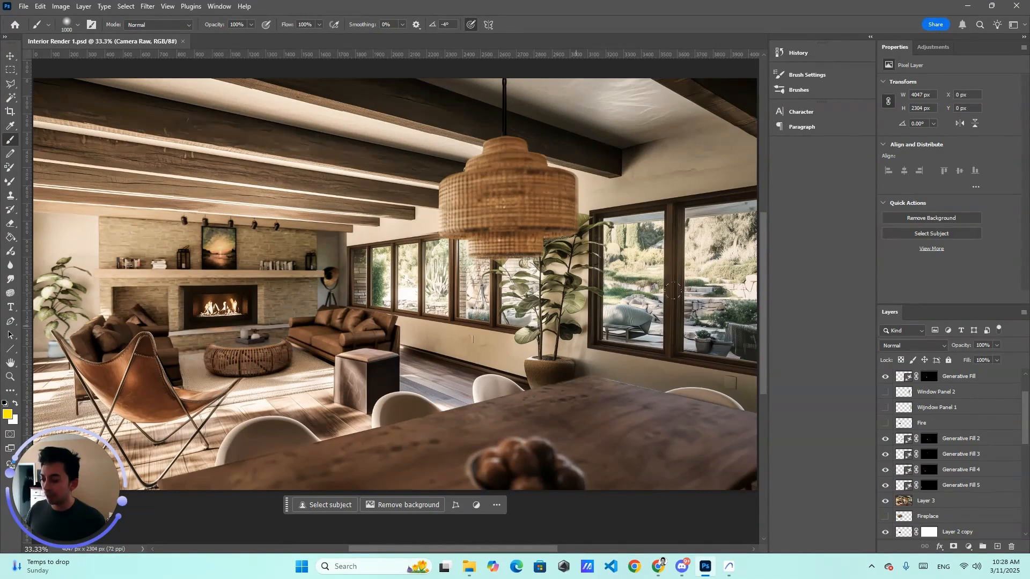
Step: Open Test 1.jpg in the photo viewer, browse to the next render, and activate the Move tool in Photoshop
{"action": "left_click", "coordinate": [468, 566]}
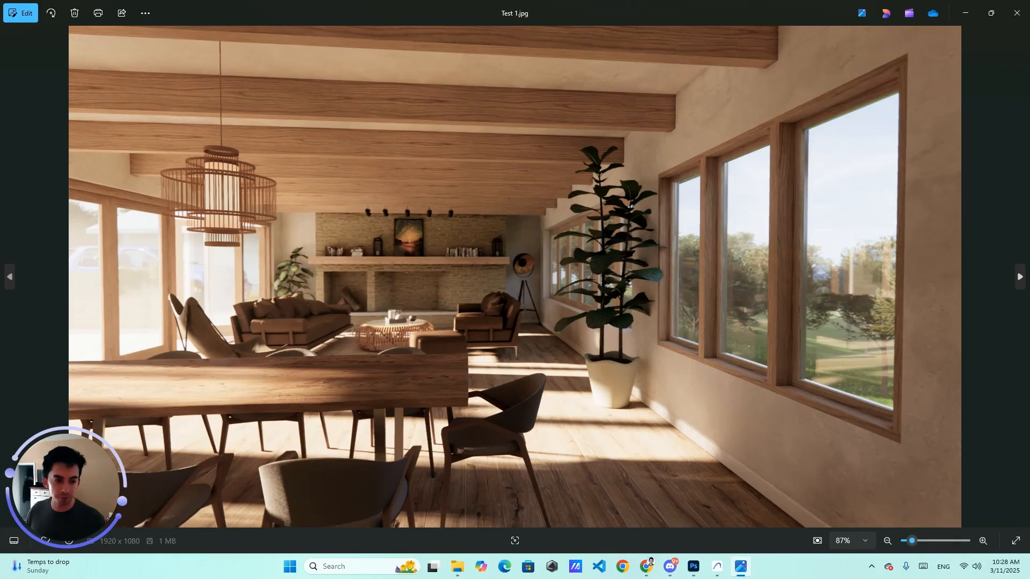
{"action": "key", "text": "Right"}
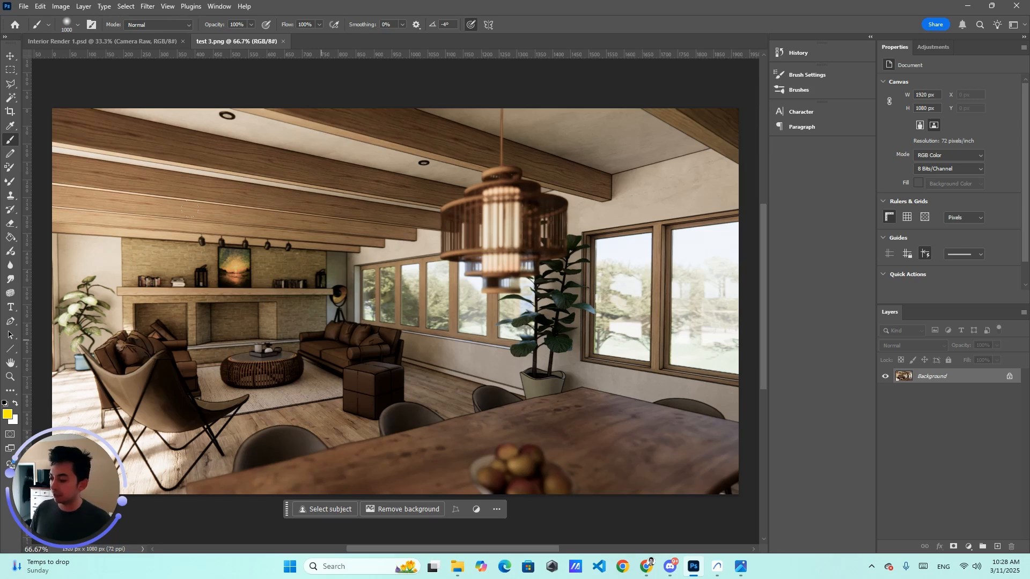
{"action": "left_click", "coordinate": [10, 56]}
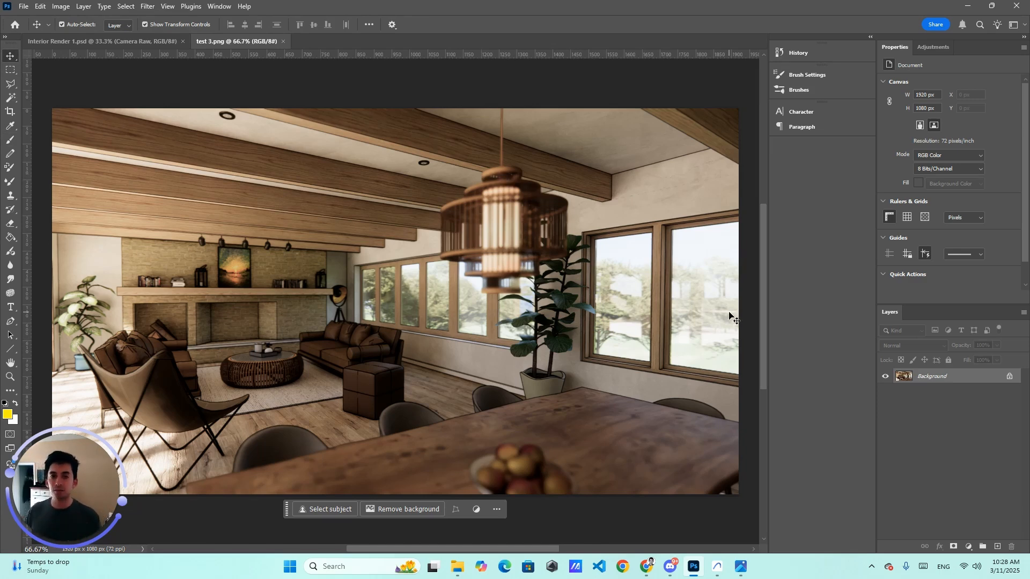
Step: Switch back to Archicad, orbit the 3D house view once more, and minimize the window
{"action": "left_click", "coordinate": [717, 566]}
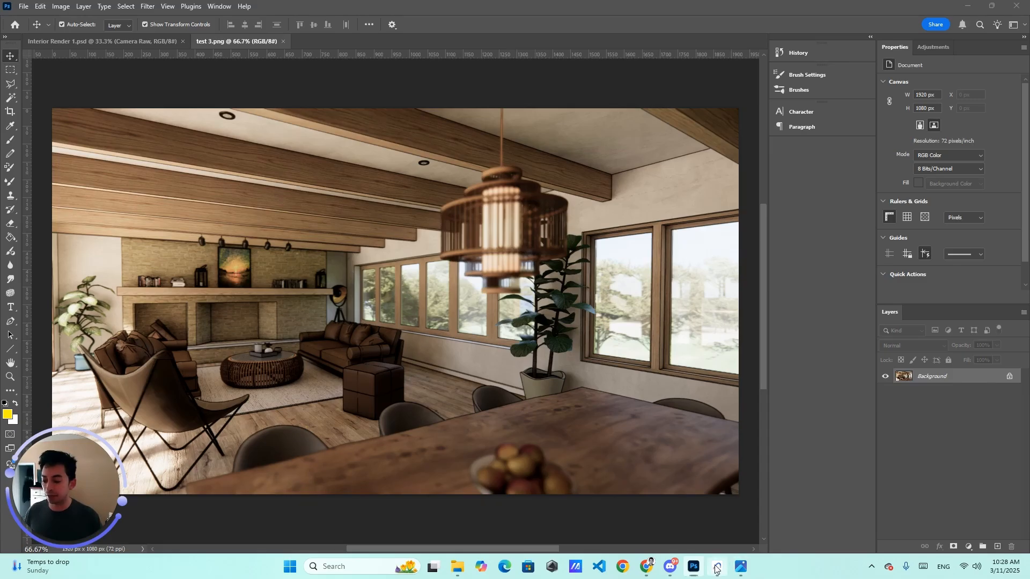
{"action": "scroll", "coordinate": [522, 252], "scroll_direction": "up", "scroll_amount": 3}
{"action": "left_click_drag", "start_coordinate": [521, 252], "coordinate": [499, 286]}
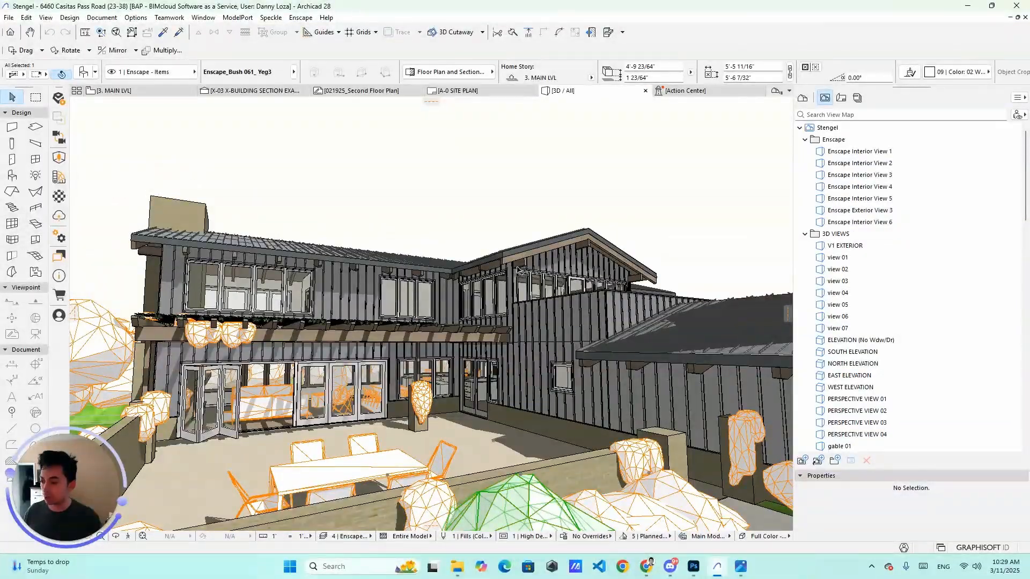
{"action": "left_click", "coordinate": [968, 7]}
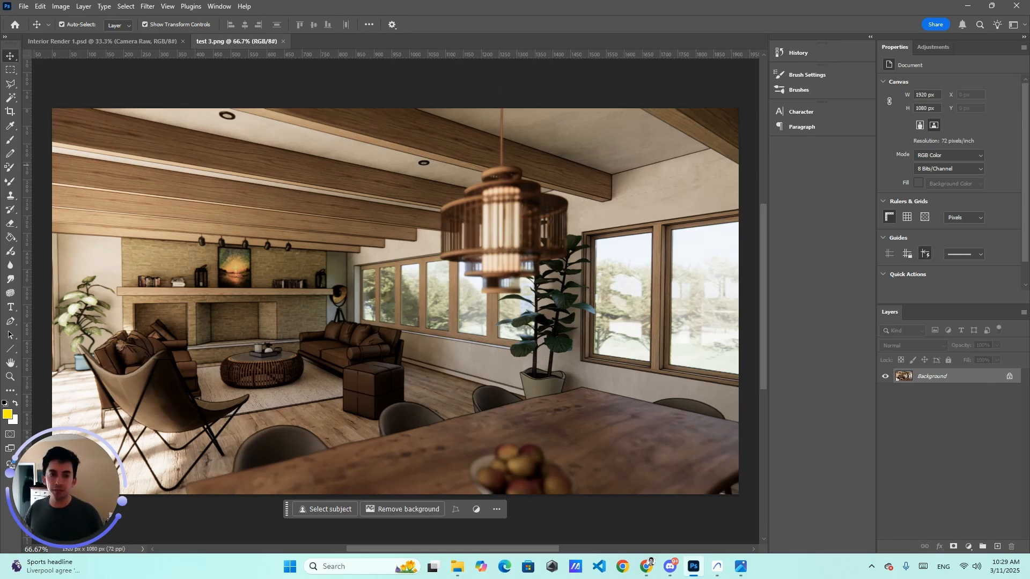
Step: Bring the browser with the ChatGPT conversation to the front and maximize it
{"action": "left_click_drag", "start_coordinate": [1029, 65], "coordinate": [555, 52]}
{"action": "left_click_drag", "start_coordinate": [946, 36], "coordinate": [935, 47]}
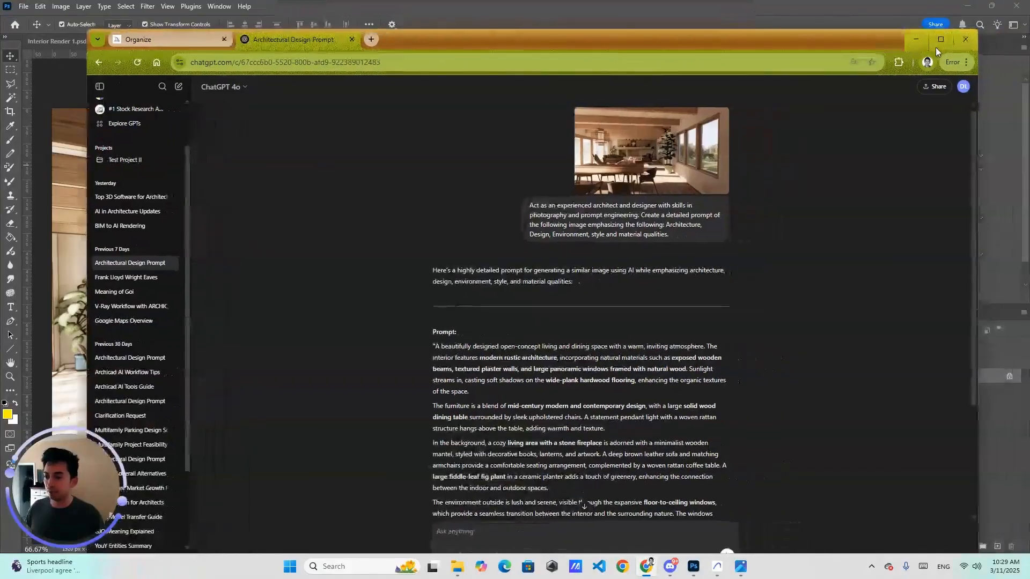
{"action": "left_click", "coordinate": [938, 45]}
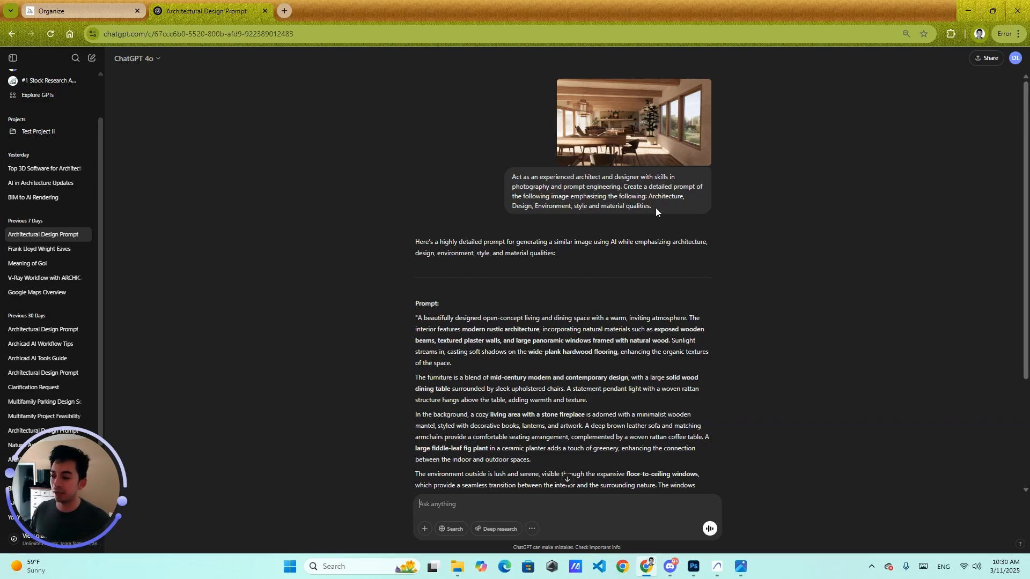
Step: Review the image-description request and the detailed architectural prompt ChatGPT generated
{"action": "left_click_drag", "start_coordinate": [655, 208], "coordinate": [555, 167]}
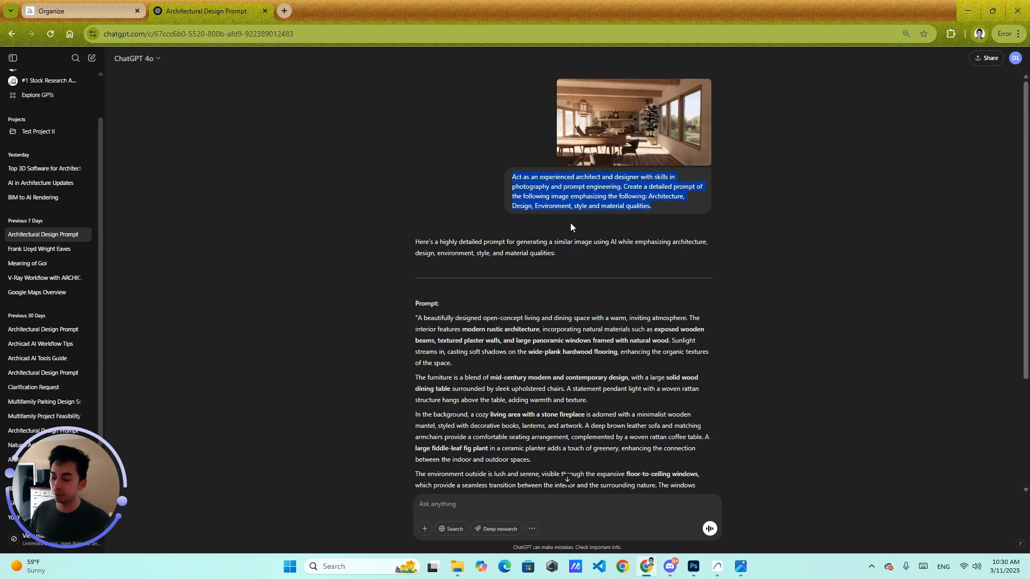
{"action": "left_click", "coordinate": [571, 183]}
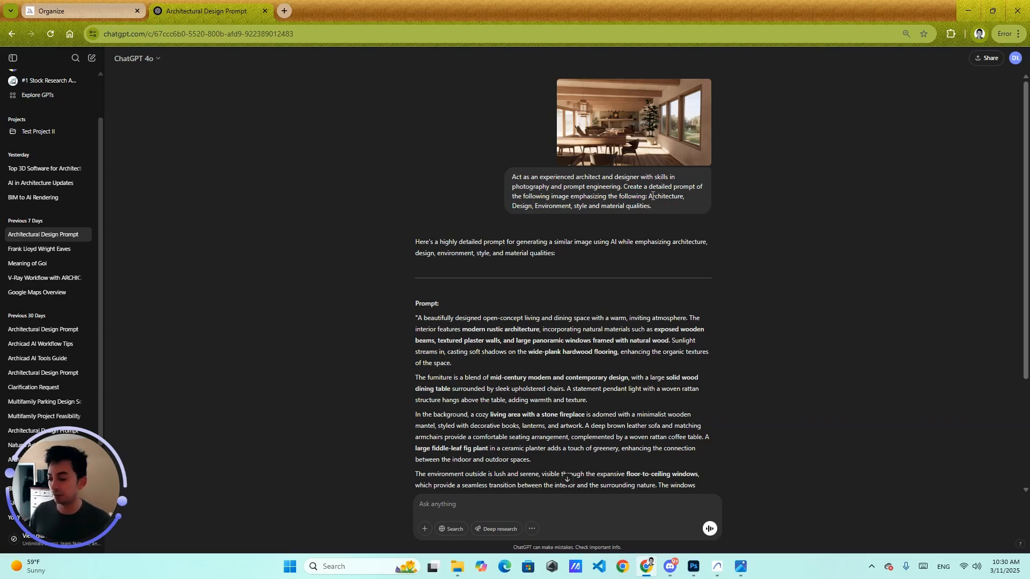
{"action": "scroll", "coordinate": [603, 218], "scroll_direction": "down", "scroll_amount": 3}
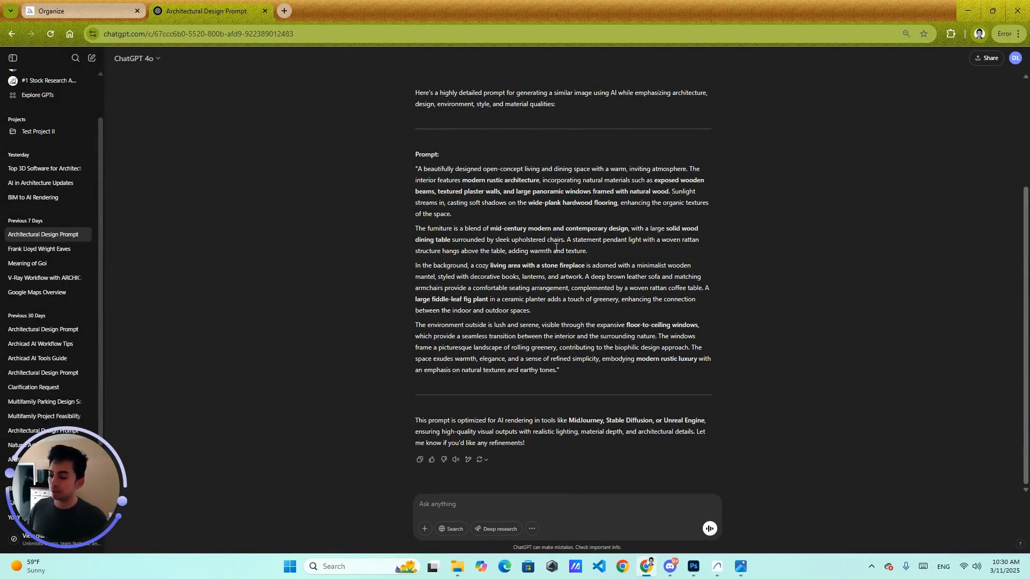
{"action": "scroll", "coordinate": [661, 312], "scroll_direction": "up", "scroll_amount": 1}
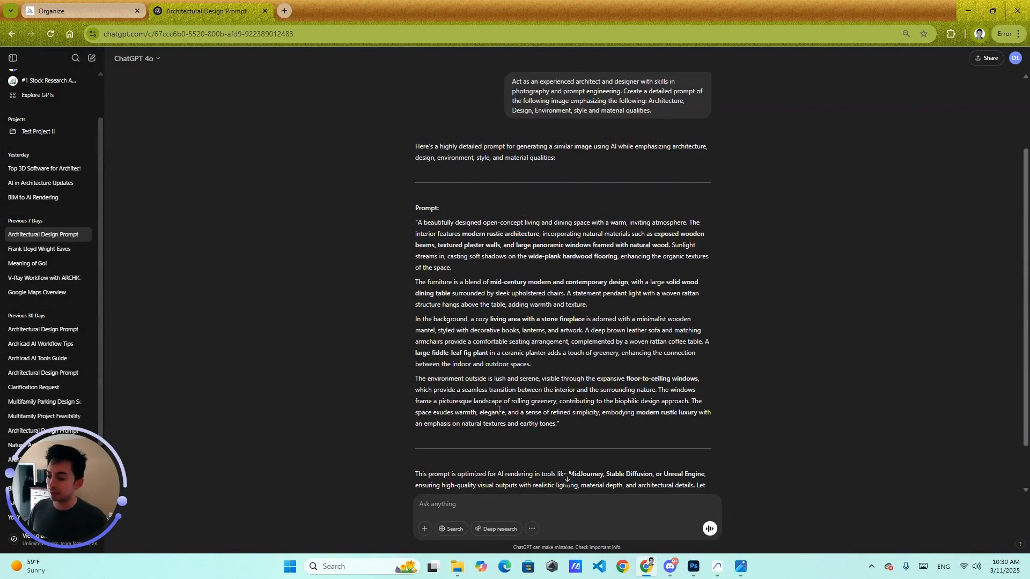
Step: Switch to the Midjourney Organize tab and browse the interior renders from 2 days ago
{"action": "left_click", "coordinate": [96, 10]}
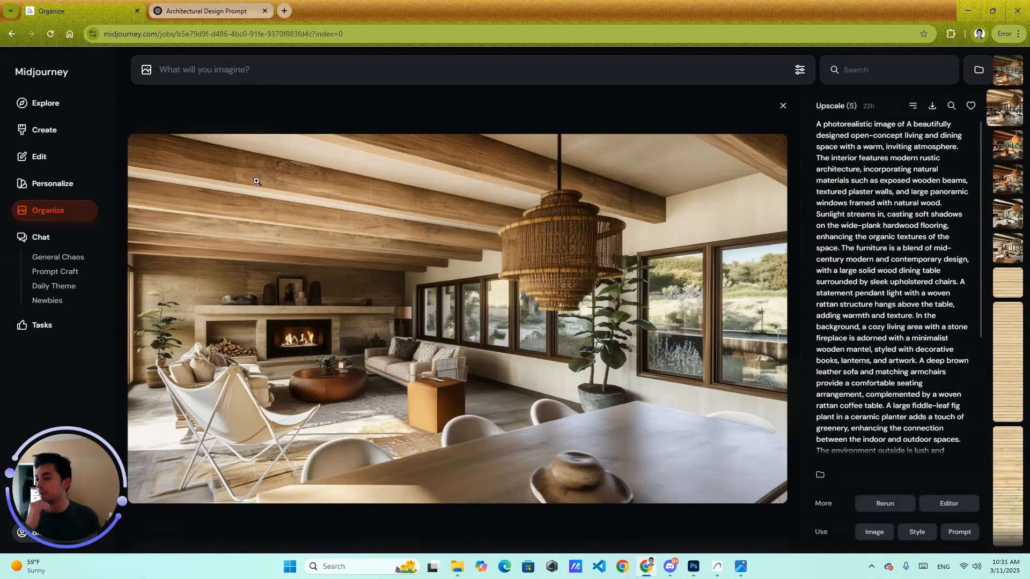
{"action": "left_click", "coordinate": [783, 105]}
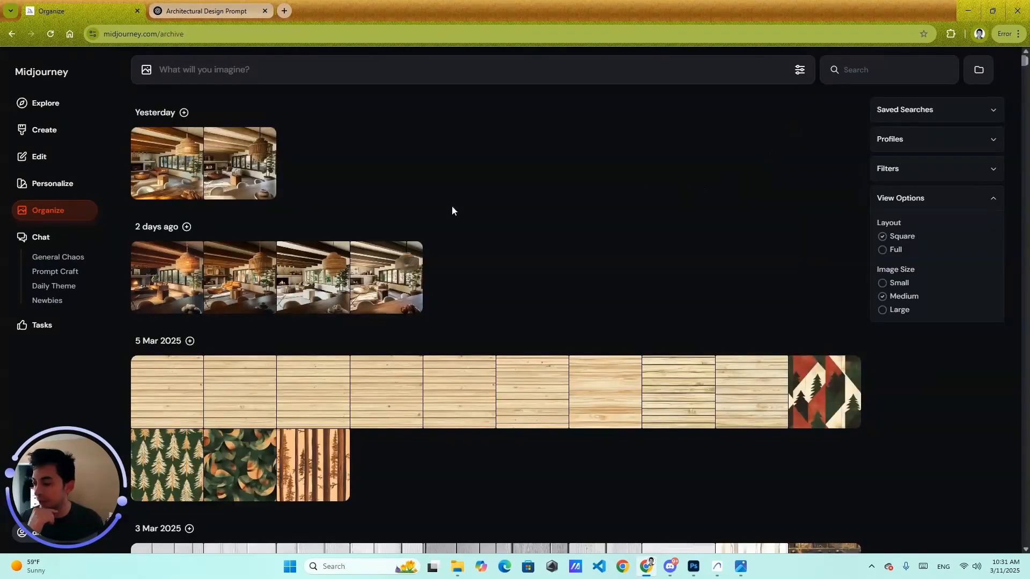
{"action": "left_click", "coordinate": [190, 281]}
{"action": "key", "text": "Down"}
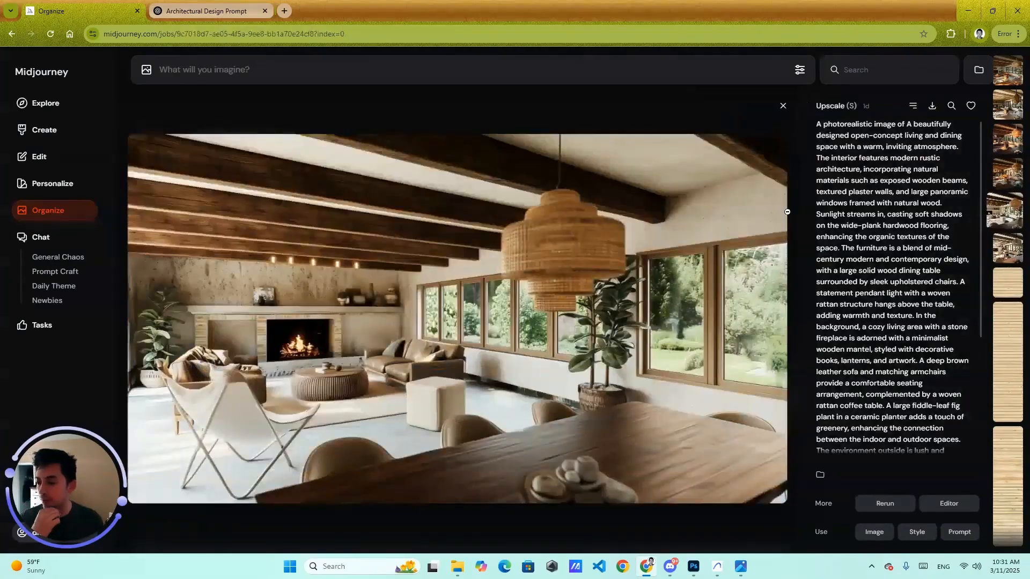
{"action": "key", "text": "Down"}
{"action": "key", "text": "Up"}
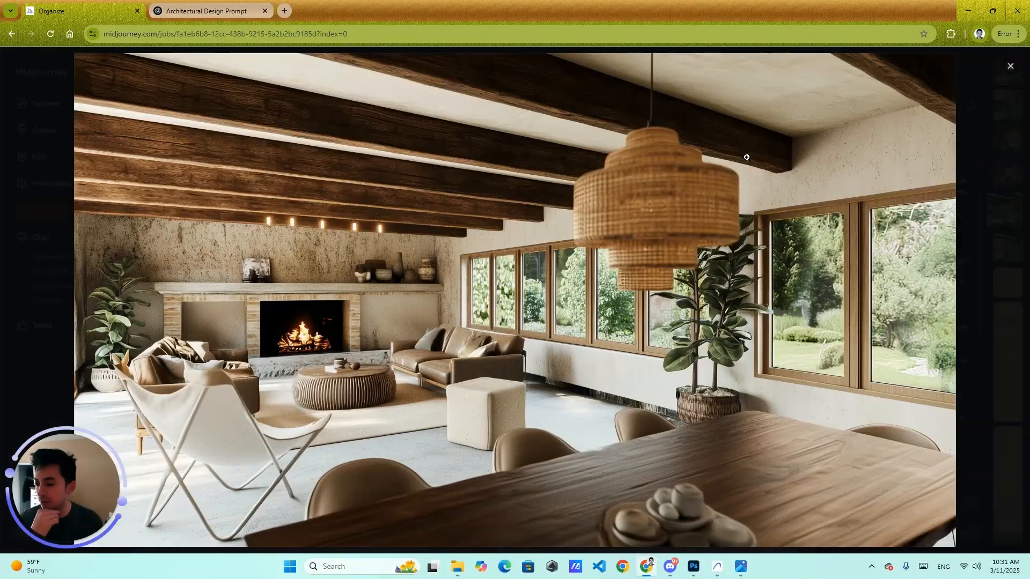
Step: Enlarge the selected Midjourney render to full screen and close it again
{"action": "left_click", "coordinate": [668, 209]}
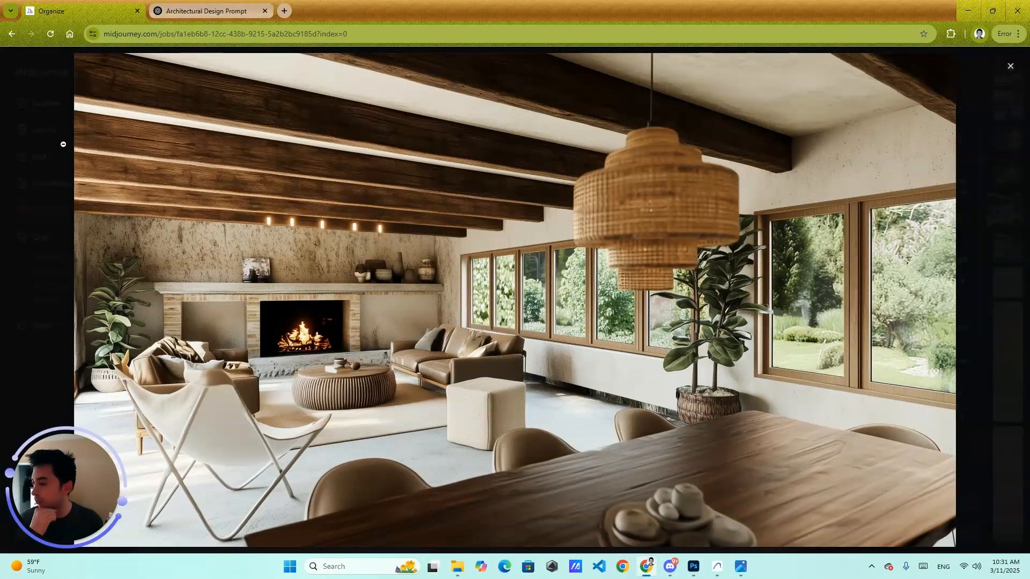
{"action": "left_click", "coordinate": [777, 200]}
{"action": "key", "text": "Escape"}
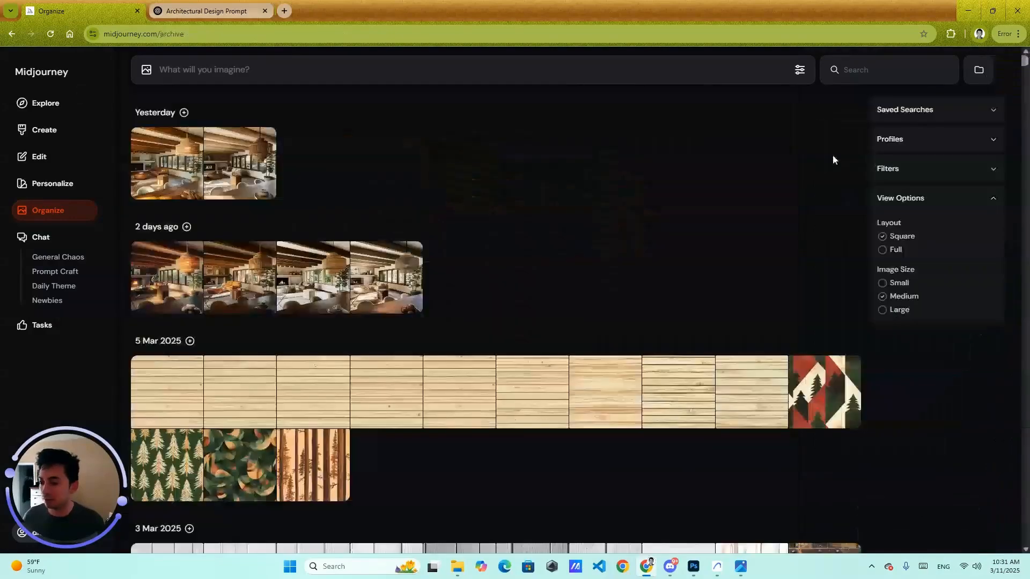
Step: Open the Midjourney image editor from the archive page
{"action": "scroll", "coordinate": [376, 299], "scroll_direction": "down", "scroll_amount": 5}
{"action": "scroll", "coordinate": [376, 299], "scroll_direction": "up", "scroll_amount": 5}
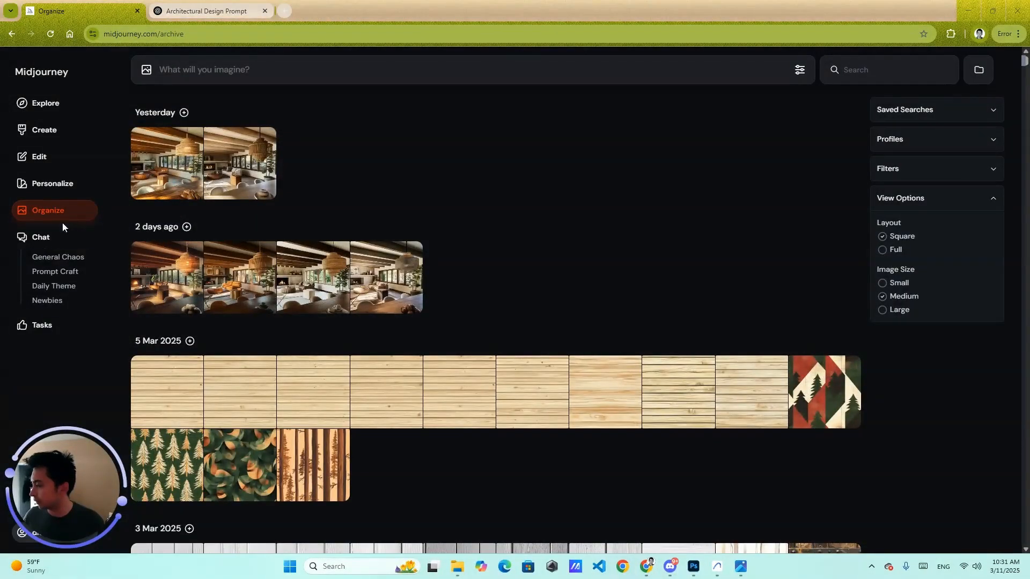
{"action": "left_click", "coordinate": [81, 156]}
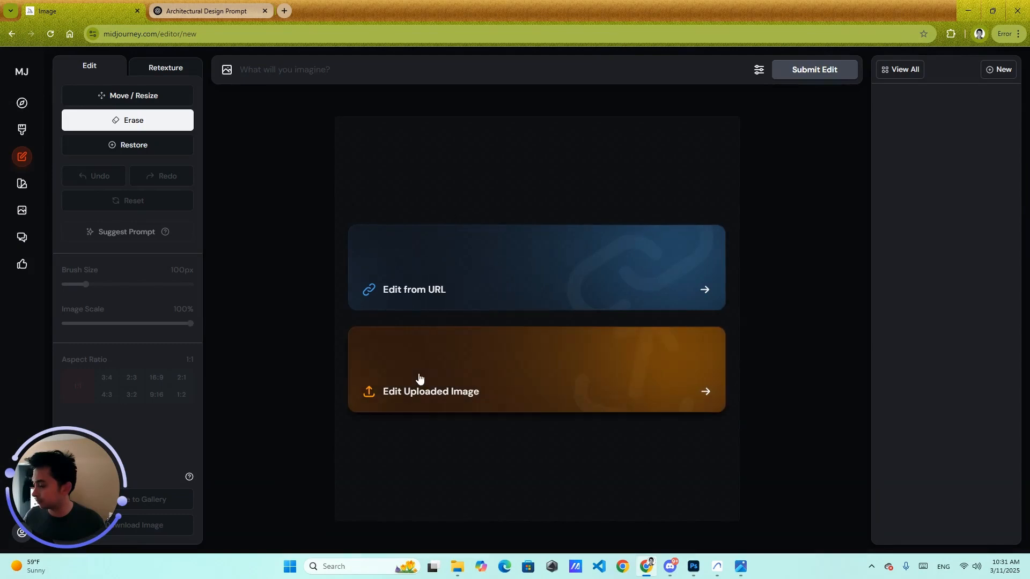
Step: Browse the full image archive and open one of the recent interior renders in the image editor
{"action": "left_click", "coordinate": [898, 76]}
{"action": "scroll", "coordinate": [533, 207], "scroll_direction": "down", "scroll_amount": 9}
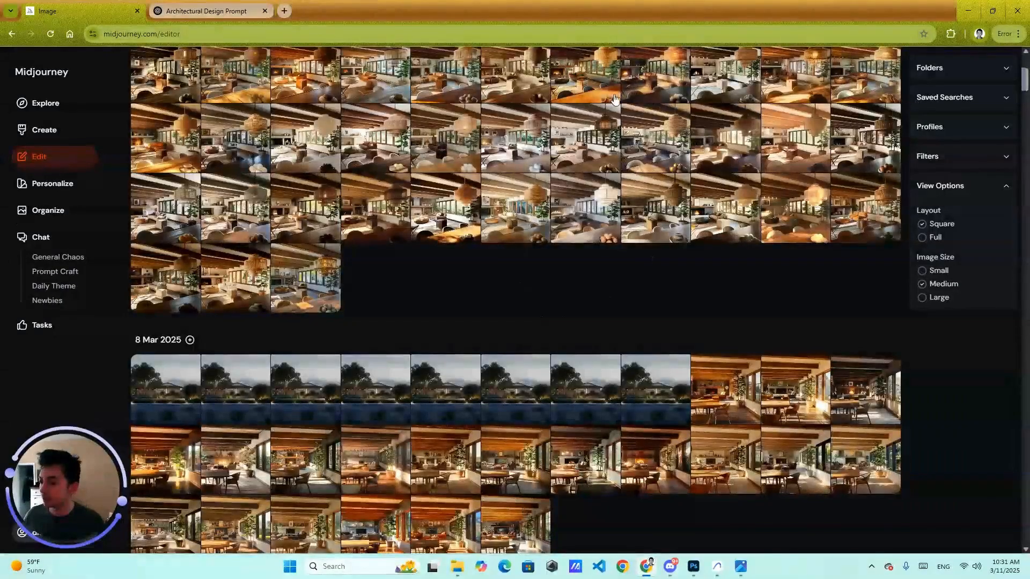
{"action": "scroll", "coordinate": [561, 231], "scroll_direction": "up", "scroll_amount": 5}
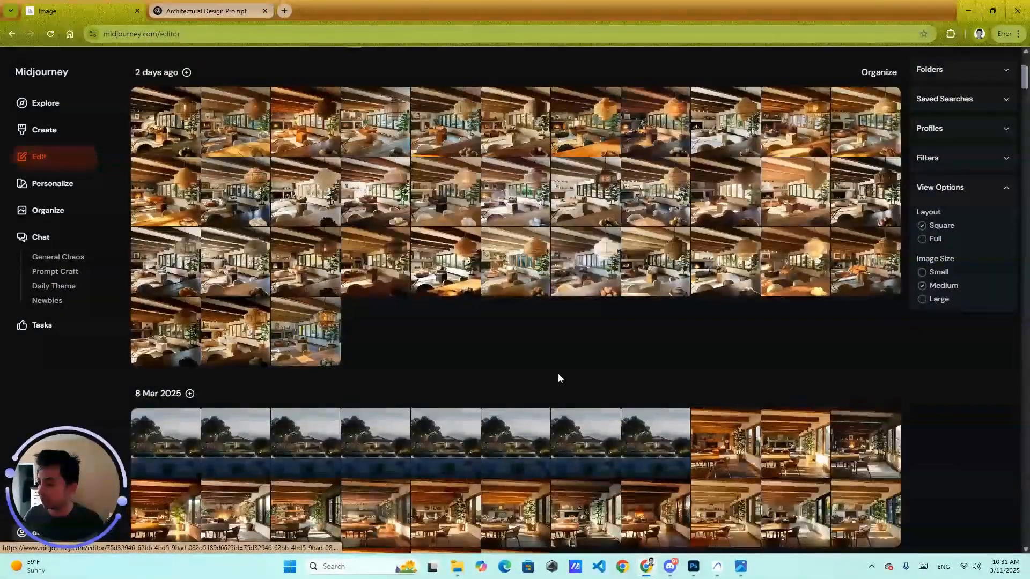
{"action": "left_click", "coordinate": [587, 228]}
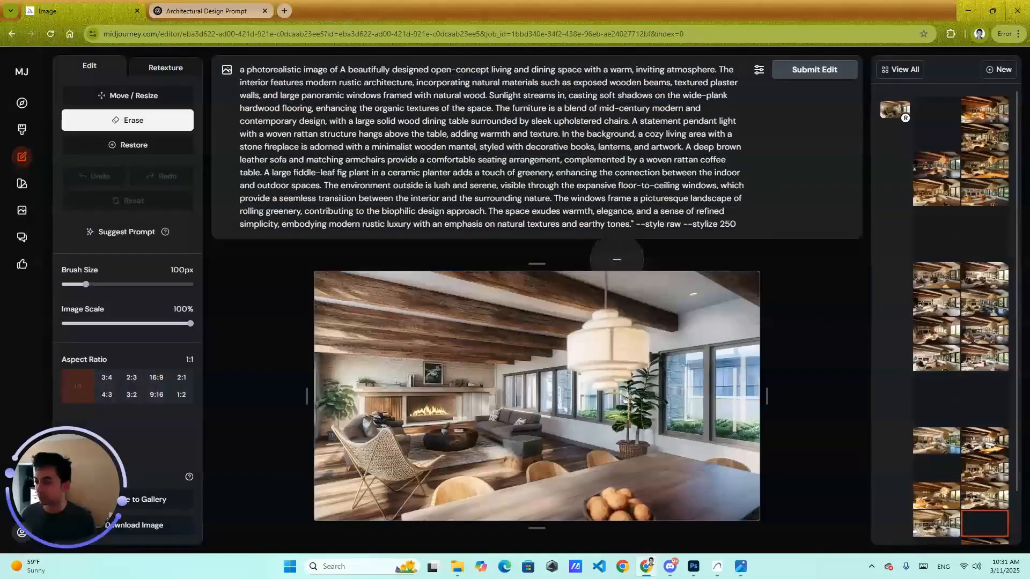
Step: Compare several interior render variations by selecting them from the editor's image list
{"action": "left_click", "coordinate": [944, 223]}
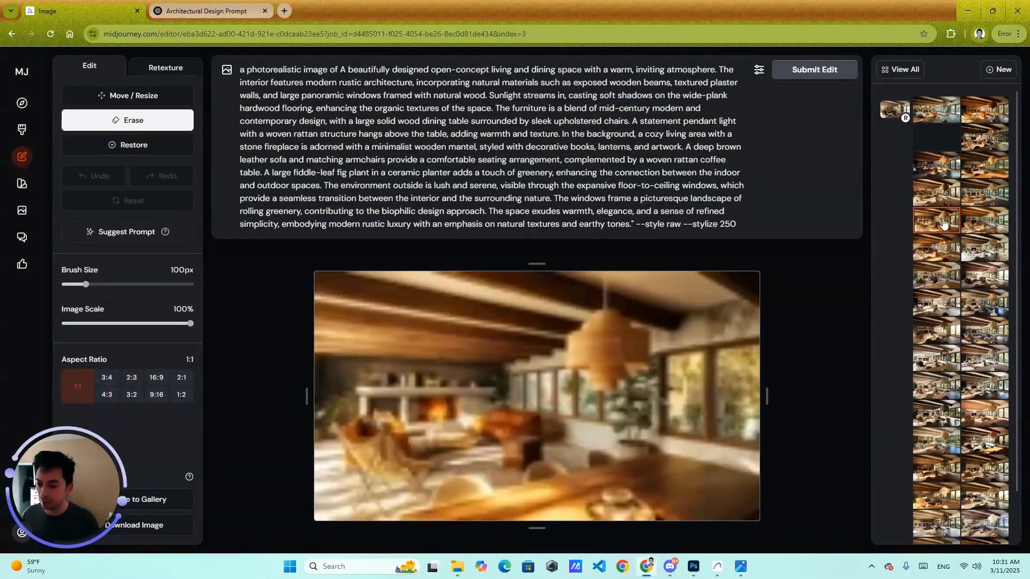
{"action": "left_click", "coordinate": [945, 302]}
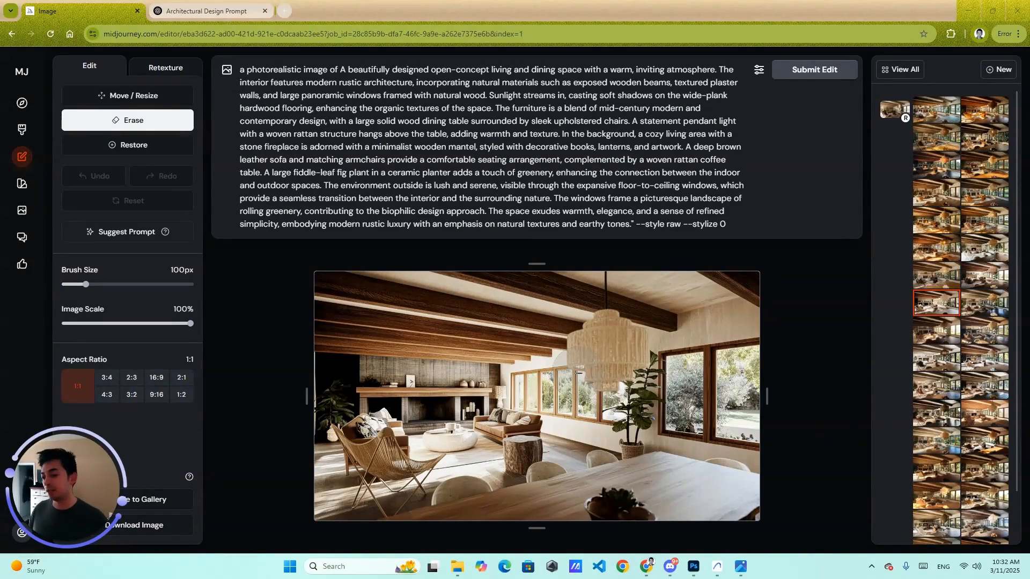
{"action": "scroll", "coordinate": [657, 358], "scroll_direction": "down", "scroll_amount": 4}
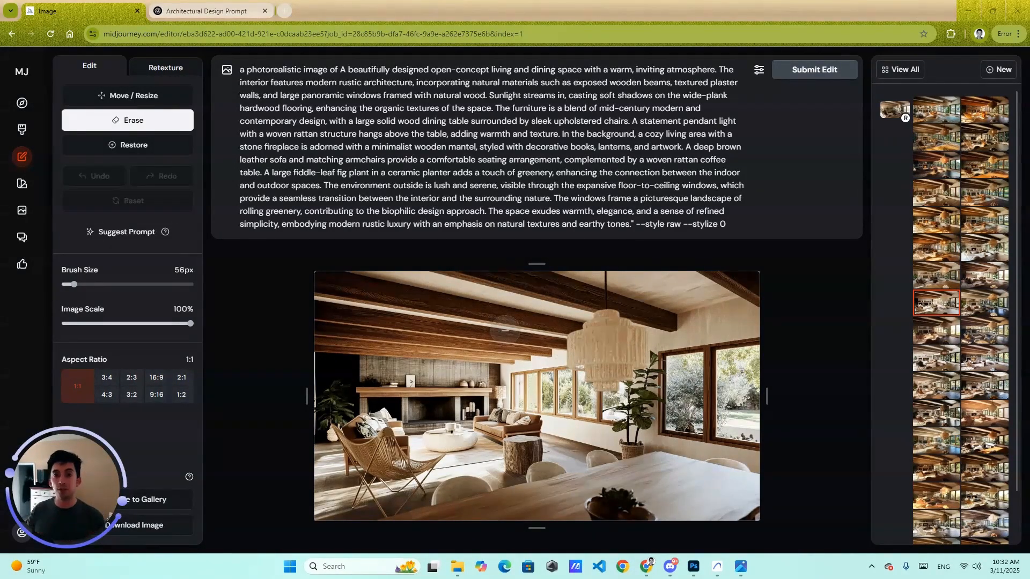
{"action": "left_click", "coordinate": [938, 226]}
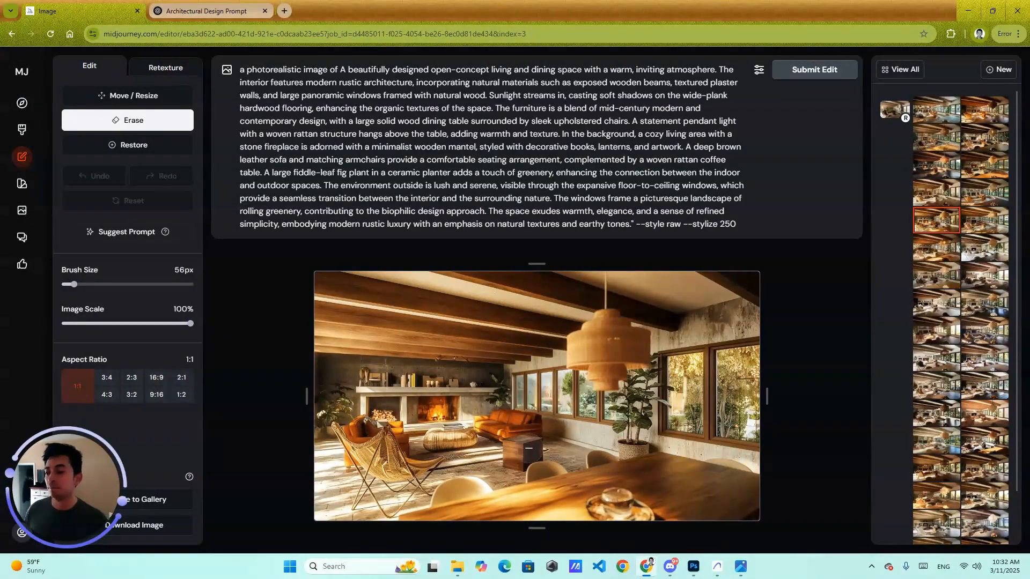
{"action": "left_click", "coordinate": [982, 200]}
{"action": "left_click", "coordinate": [988, 177]}
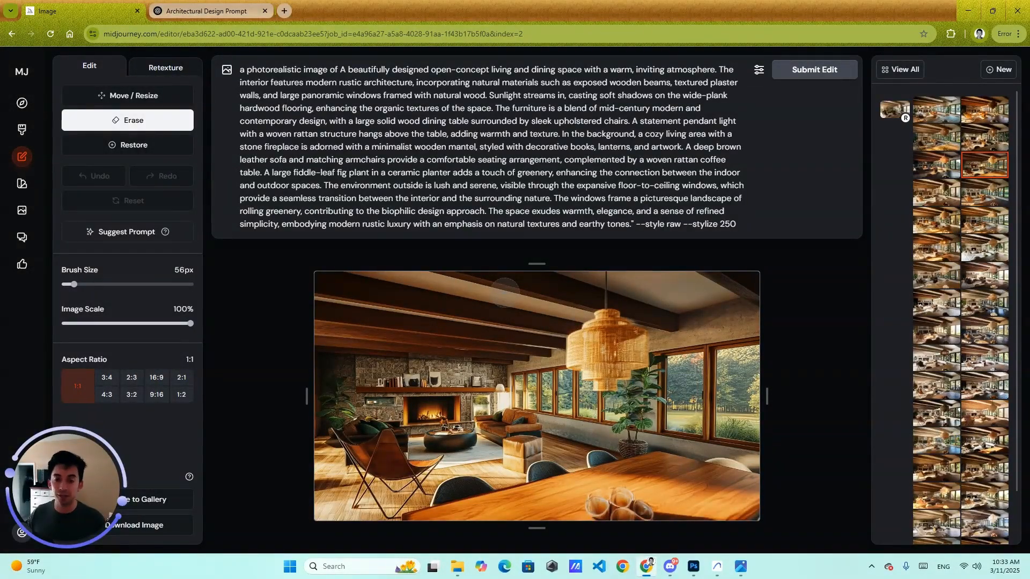
Step: Switch to Photoshop and bring up the Interior Render 1.psd document
{"action": "mouse_move", "coordinate": [693, 570]}
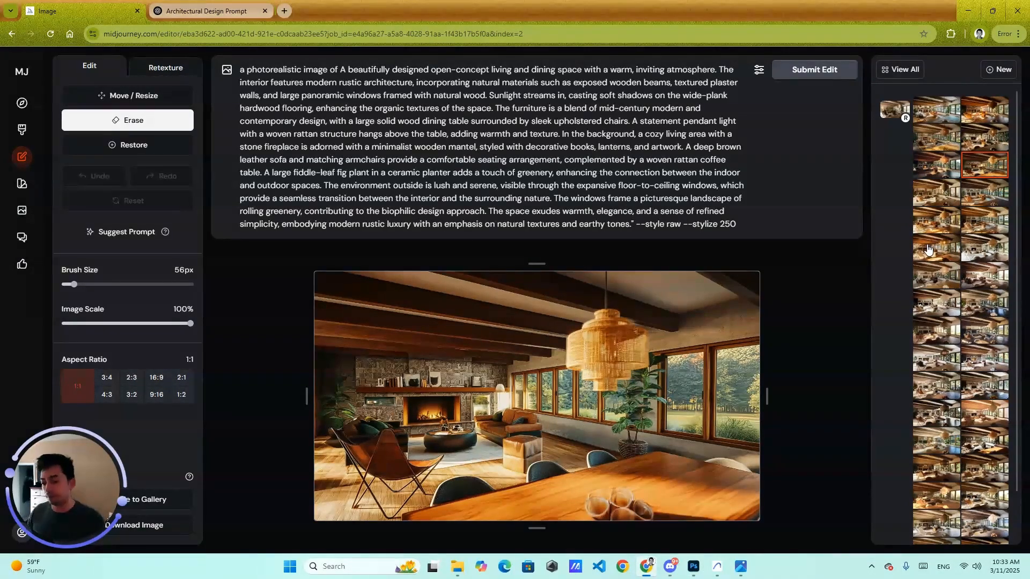
{"action": "left_click", "coordinate": [698, 573]}
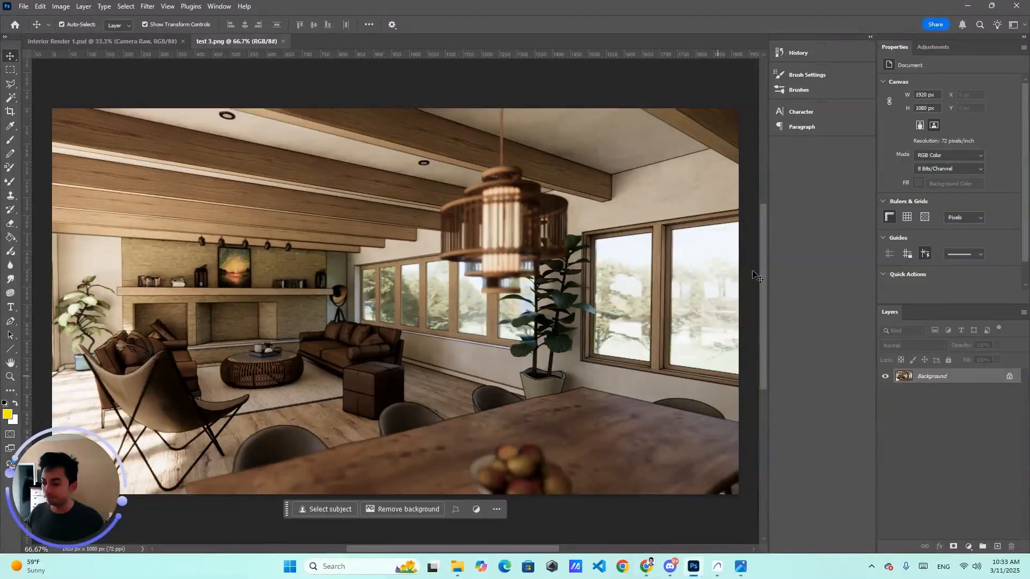
{"action": "left_click", "coordinate": [151, 44]}
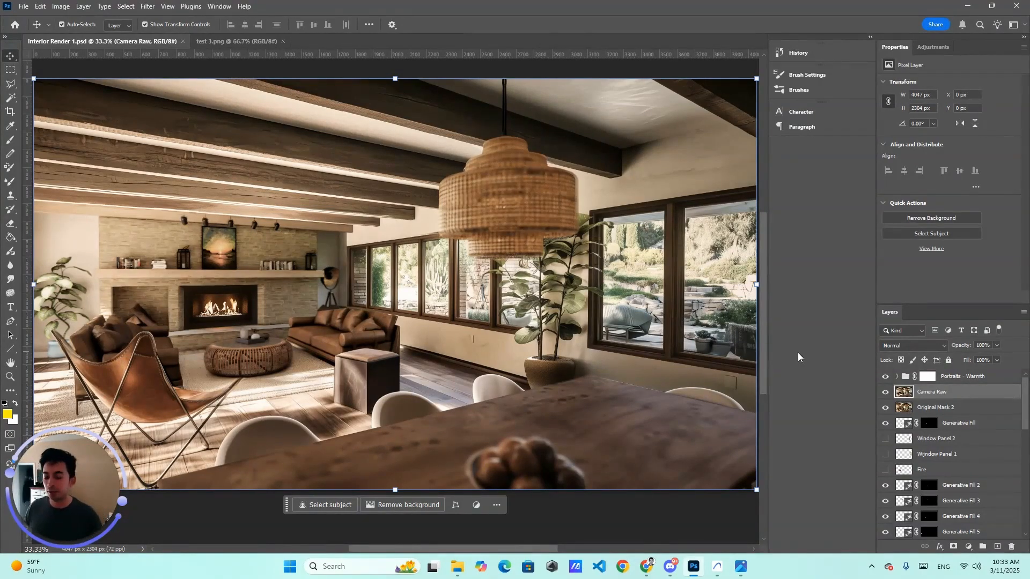
Step: Inspect the generative fill and sofa layers in the layer stack
{"action": "scroll", "coordinate": [944, 429], "scroll_direction": "down", "scroll_amount": 2}
{"action": "left_click", "coordinate": [933, 454]}
{"action": "left_click", "coordinate": [933, 429]}
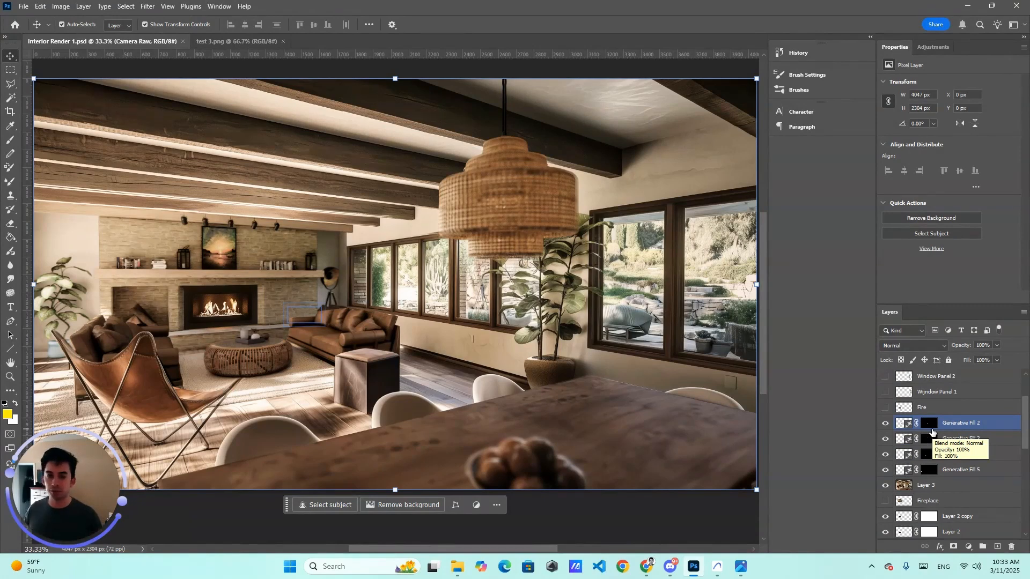
{"action": "scroll", "coordinate": [932, 432], "scroll_direction": "down", "scroll_amount": 5}
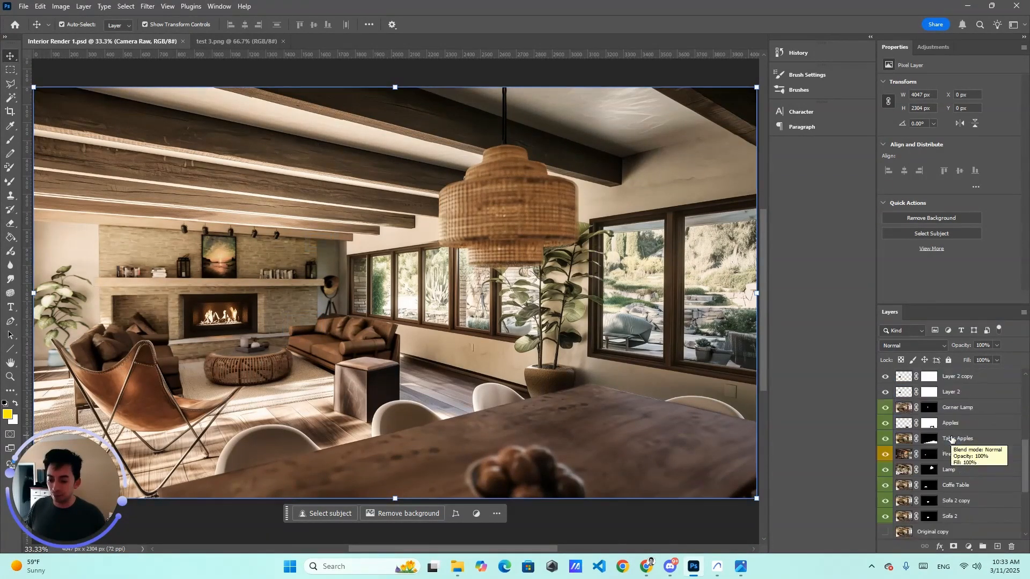
{"action": "left_click", "coordinate": [945, 470]}
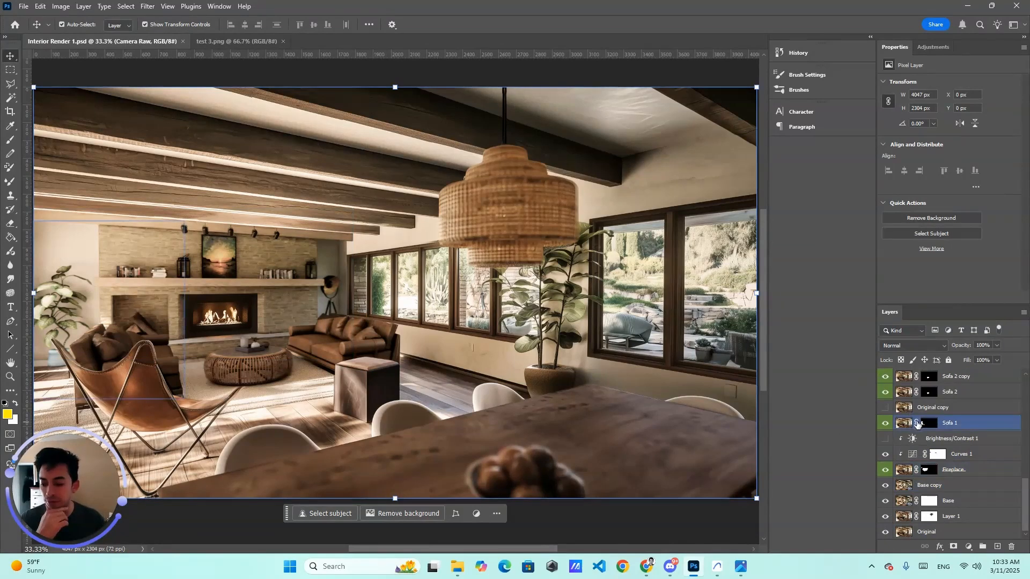
{"action": "left_click", "coordinate": [900, 396]}
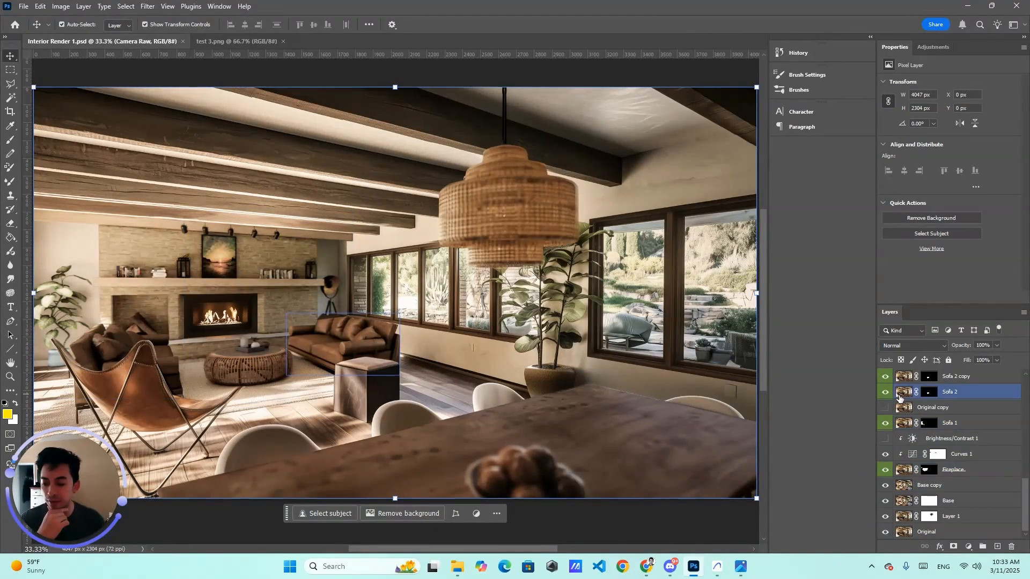
{"action": "left_click", "coordinate": [624, 429]}
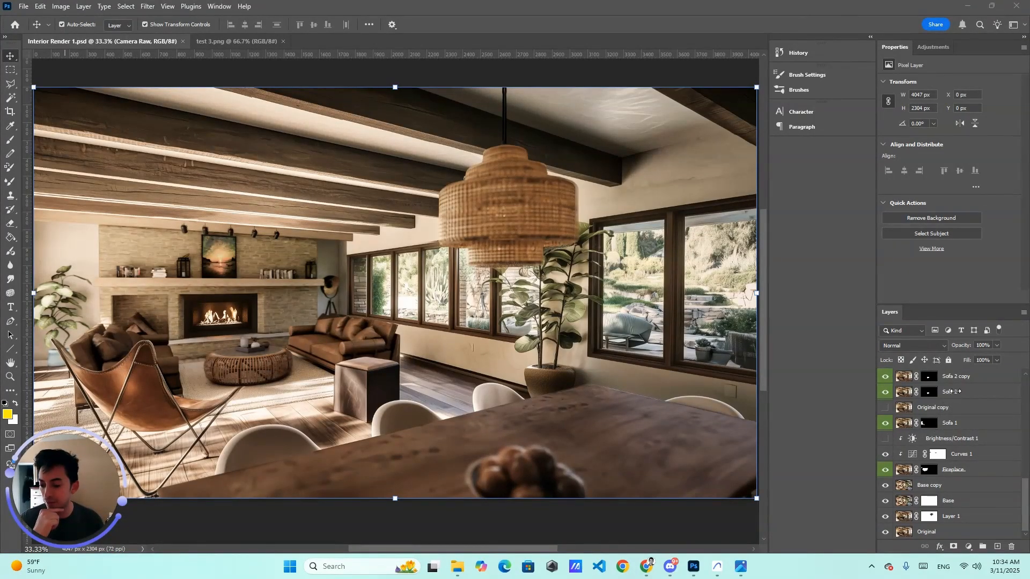
{"action": "left_click", "coordinate": [957, 393]}
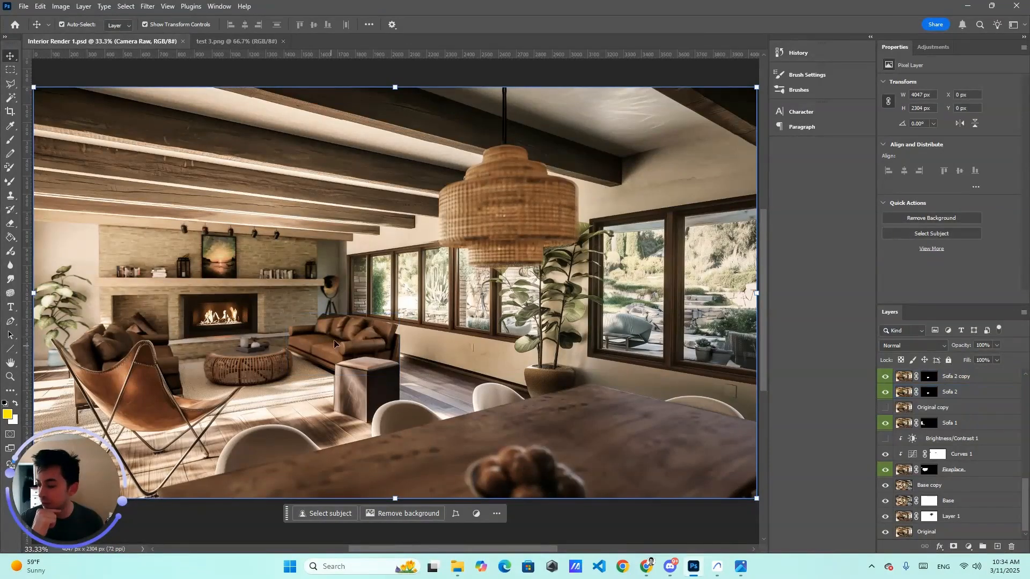
{"action": "left_click", "coordinate": [955, 379]}
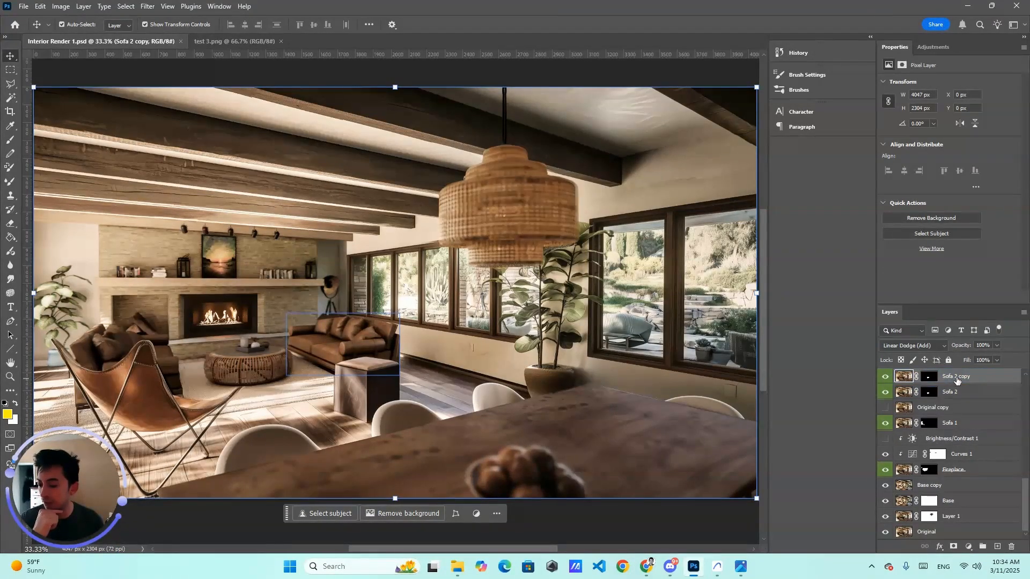
Step: Toggle the Sofa 2 copy layer's visibility on and off to compare it
{"action": "key", "text": "shift+alt+a"}
{"action": "left_click", "coordinate": [885, 377]}
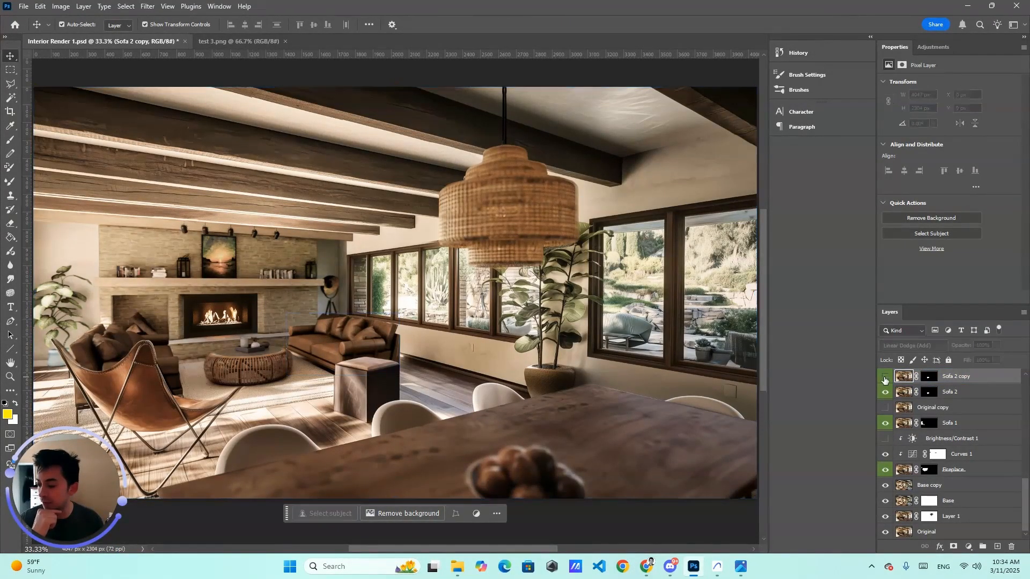
{"action": "left_click", "coordinate": [885, 377]}
{"action": "left_click", "coordinate": [885, 377]}
{"action": "left_click", "coordinate": [885, 378]}
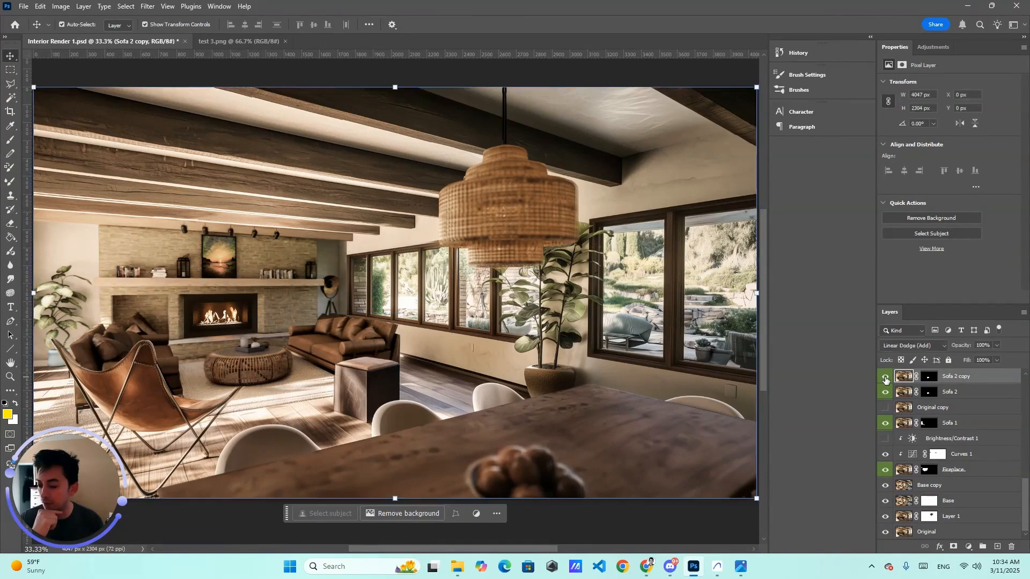
Step: Hide the Portraits - Warmth, Camera Raw and mask layers at the top, and delete the Window Panel and Fire layers
{"action": "scroll", "coordinate": [885, 381], "scroll_direction": "up", "scroll_amount": 1}
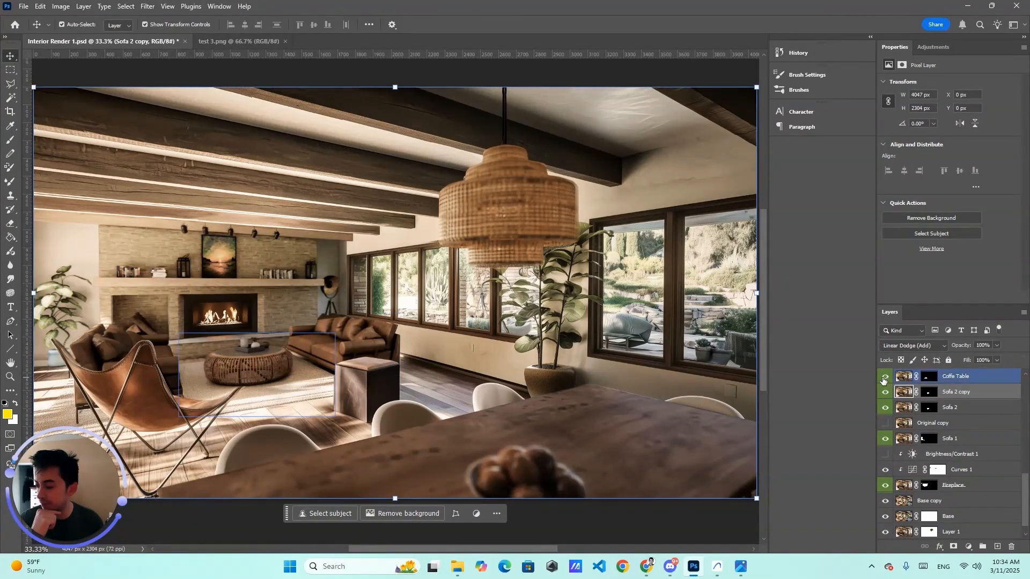
{"action": "scroll", "coordinate": [884, 380], "scroll_direction": "up", "scroll_amount": 2}
{"action": "left_click", "coordinate": [881, 378]}
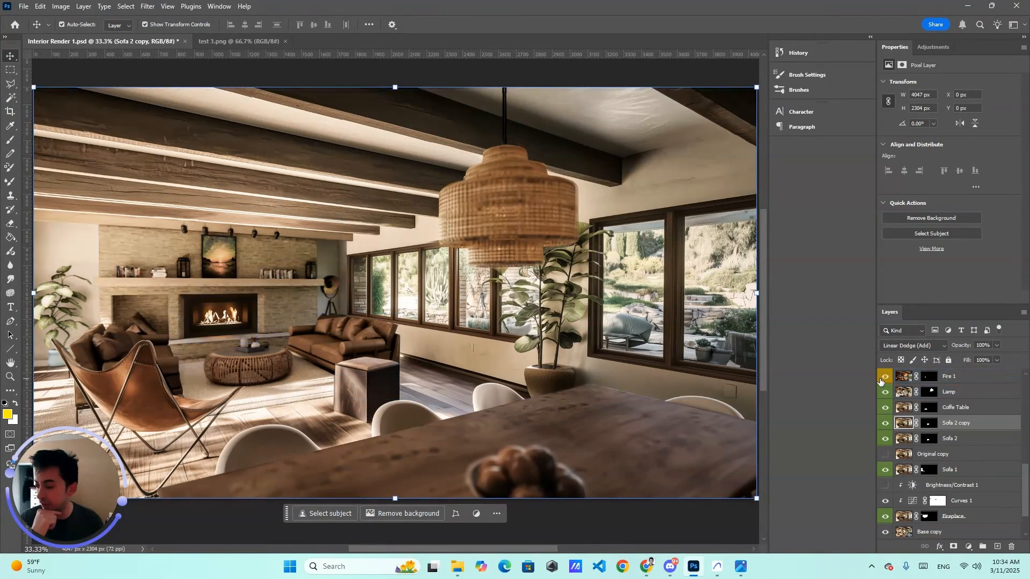
{"action": "scroll", "coordinate": [882, 382], "scroll_direction": "up", "scroll_amount": 5}
{"action": "left_click", "coordinate": [885, 411]}
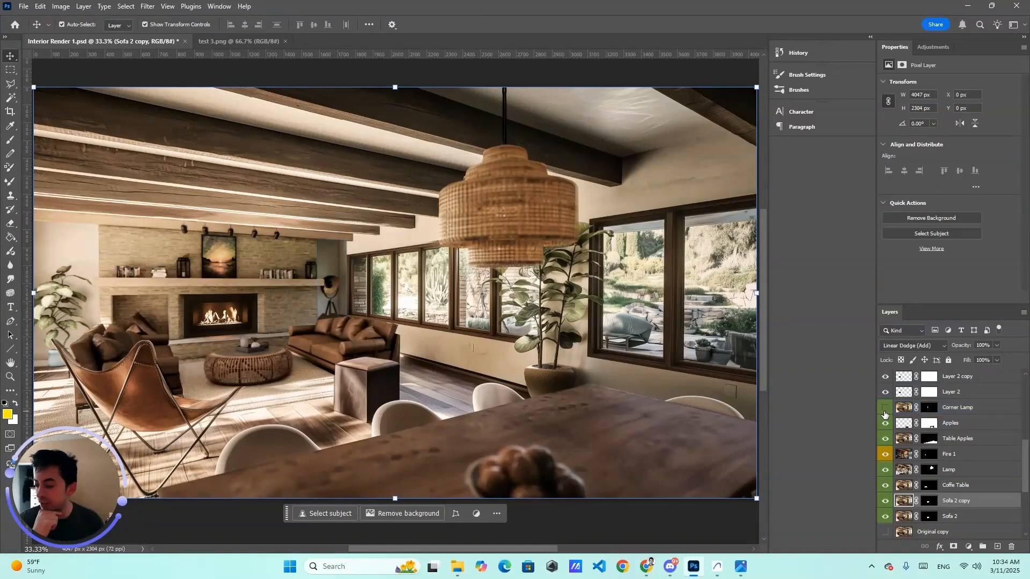
{"action": "scroll", "coordinate": [889, 432], "scroll_direction": "up", "scroll_amount": 10}
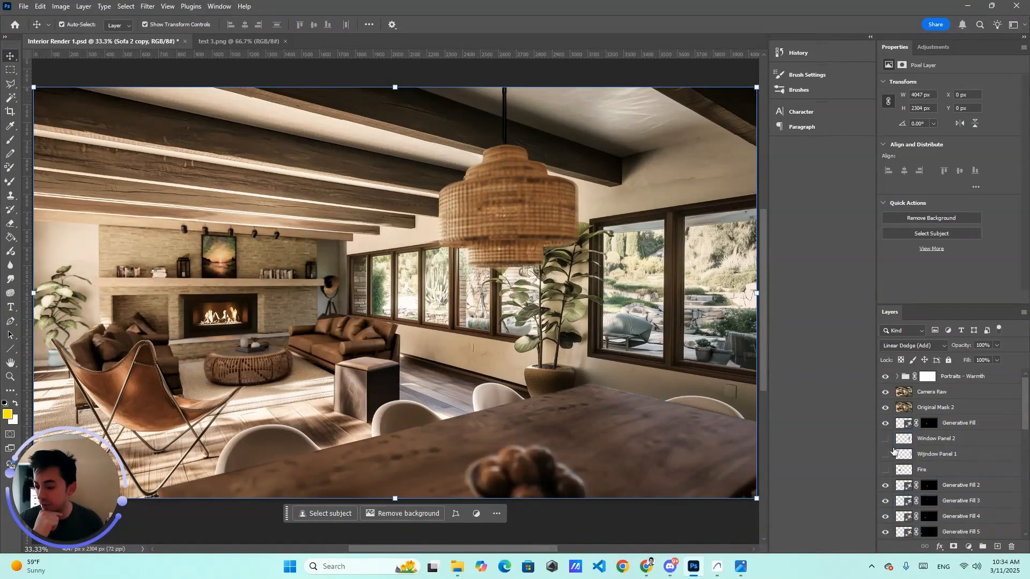
{"action": "left_click", "coordinate": [886, 378]}
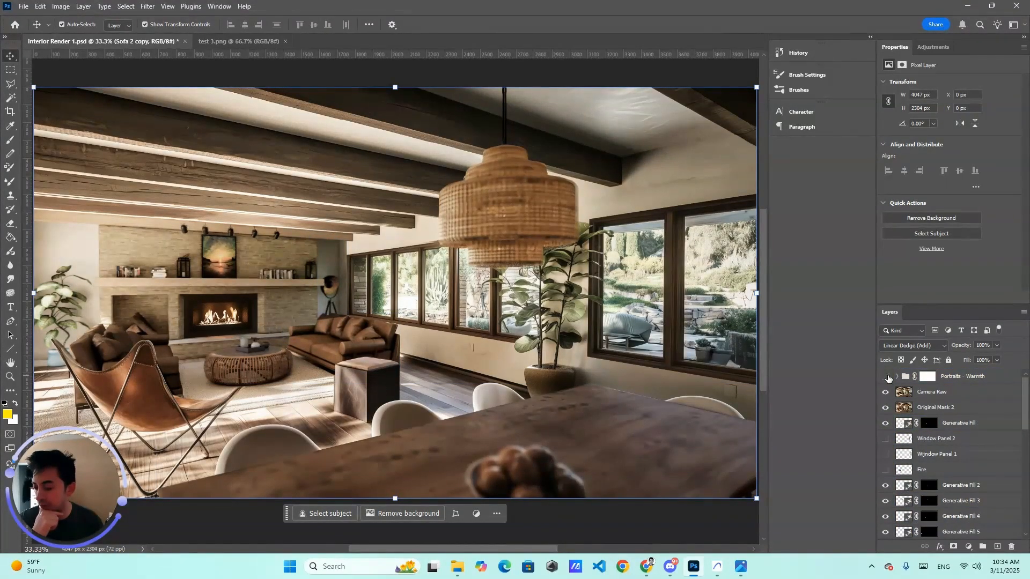
{"action": "left_click", "coordinate": [887, 377]}
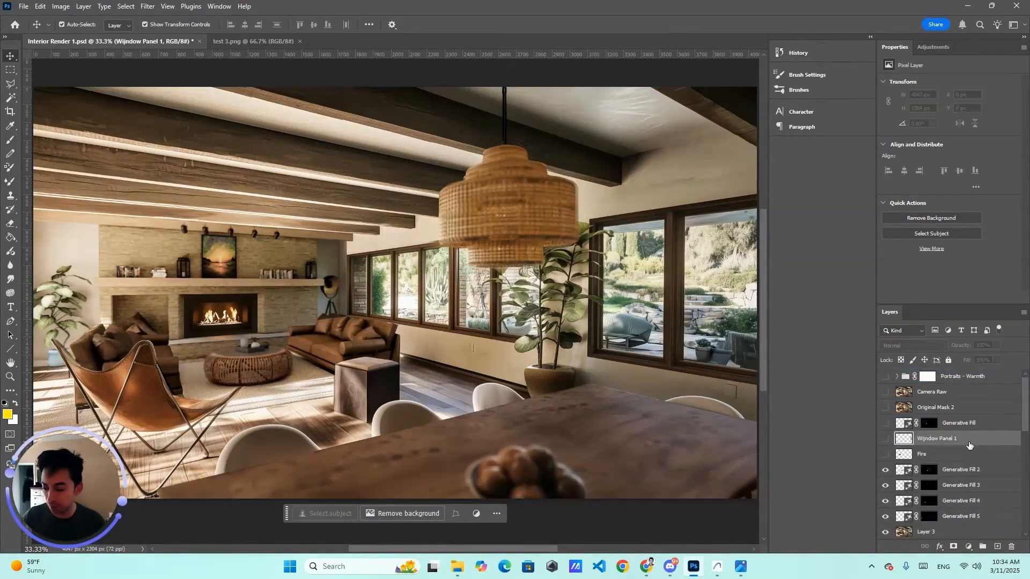
{"action": "key", "text": "Delete"}
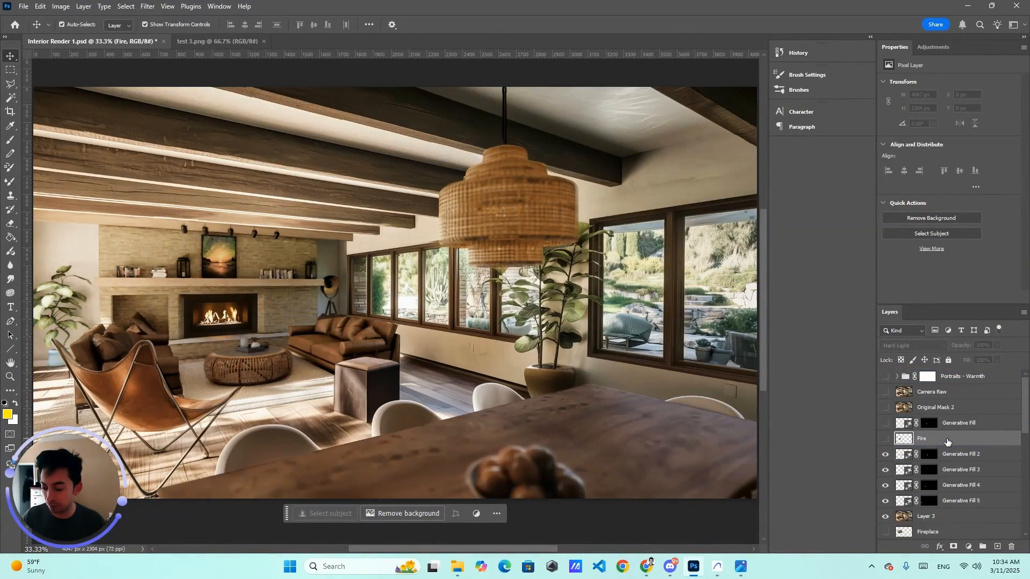
{"action": "key", "text": "Delete"}
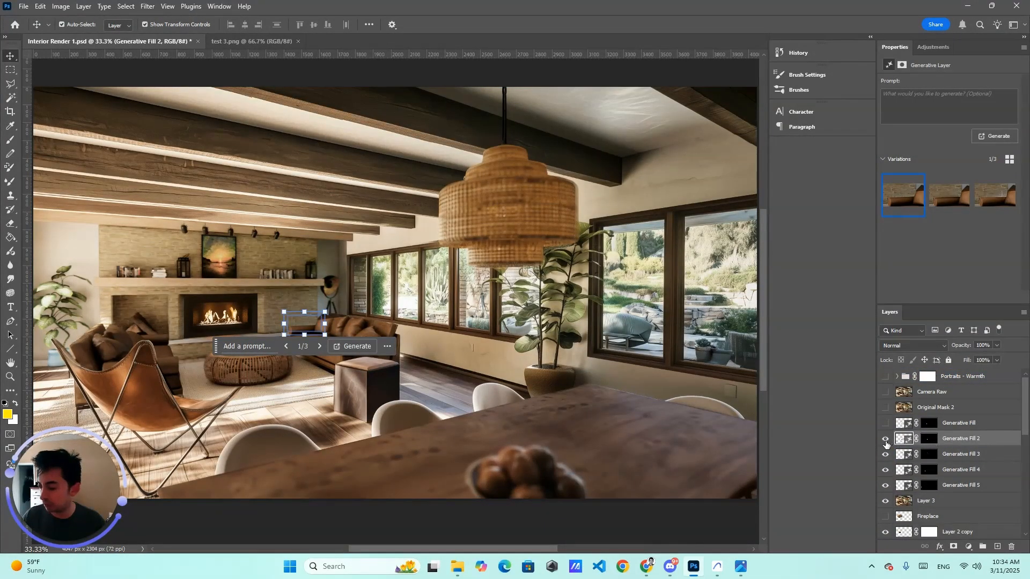
Step: Hide Generative Fill 2 through 5 and Layer 3, and delete the Fireplace layer
{"action": "left_click_drag", "start_coordinate": [886, 441], "coordinate": [885, 486]}
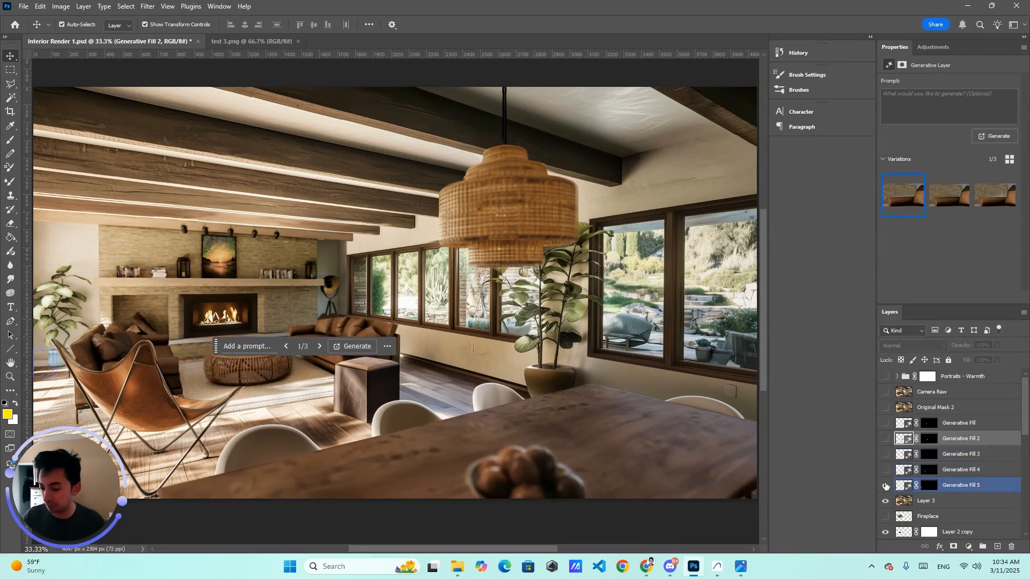
{"action": "left_click", "coordinate": [885, 486]}
{"action": "left_click", "coordinate": [884, 504]}
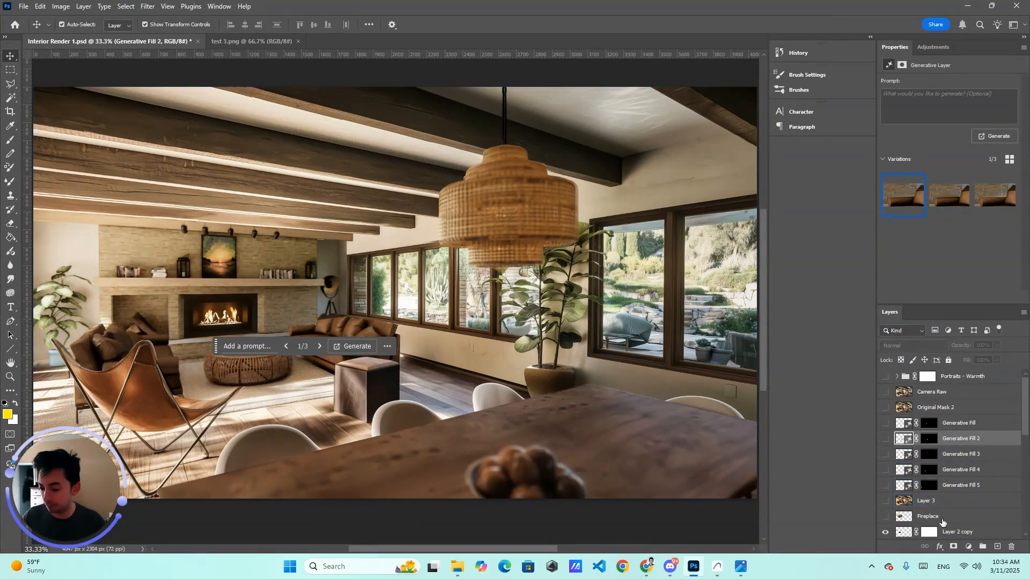
{"action": "left_click", "coordinate": [942, 518]}
{"action": "key", "text": "Delete"}
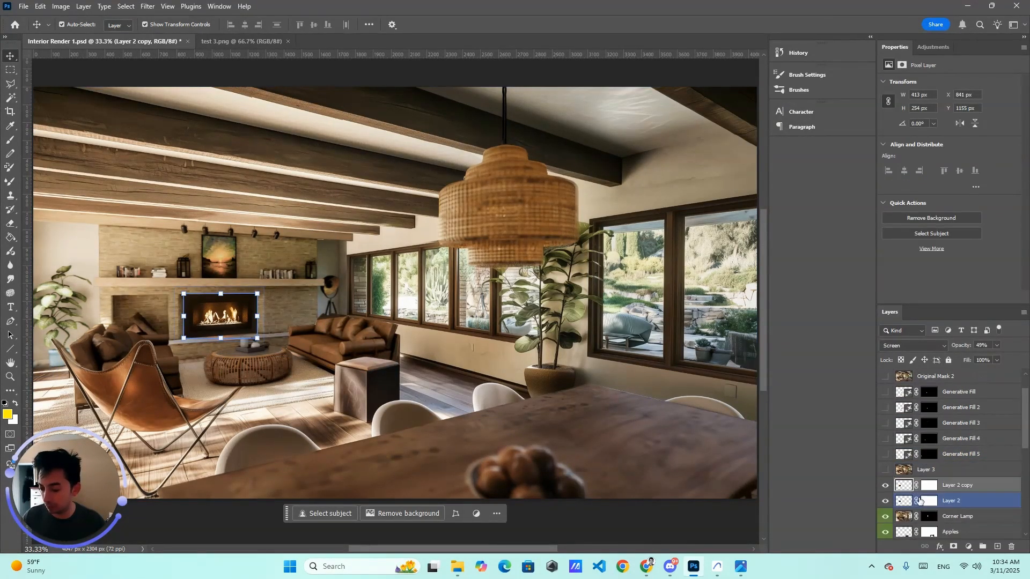
Step: Hide the Layer 2 copy, Layer 2, Corner Lamp and Apples layers
{"action": "left_click", "coordinate": [886, 486]}
{"action": "left_click", "coordinate": [886, 501]}
{"action": "scroll", "coordinate": [892, 510], "scroll_direction": "down", "scroll_amount": 1}
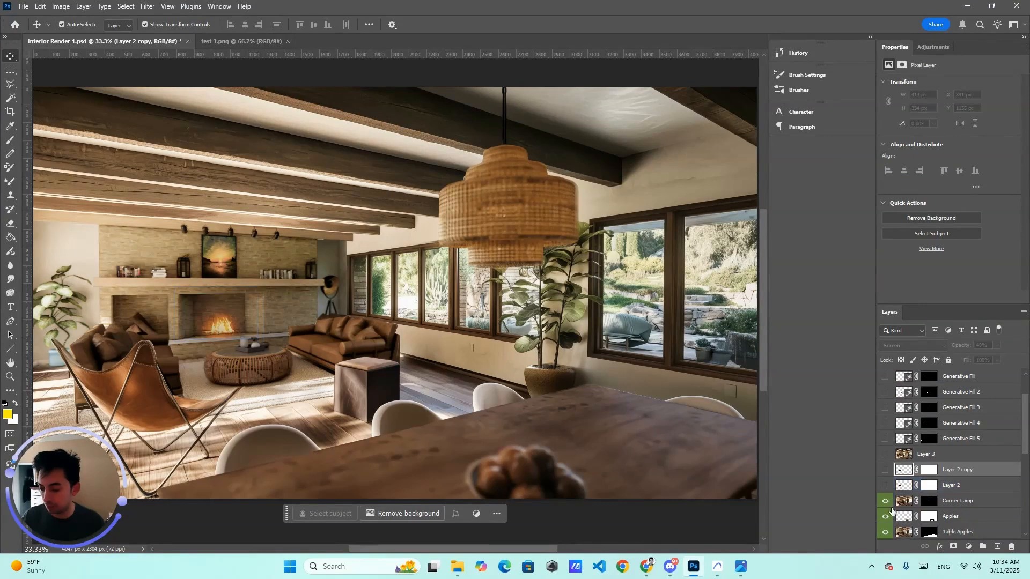
{"action": "left_click", "coordinate": [885, 501]}
{"action": "left_click", "coordinate": [886, 517]}
Step: Hide the Table Apples through Sofa 2 layers, delete the Original copy layer, and hide Sofa 1
{"action": "scroll", "coordinate": [888, 483], "scroll_direction": "down", "scroll_amount": 3}
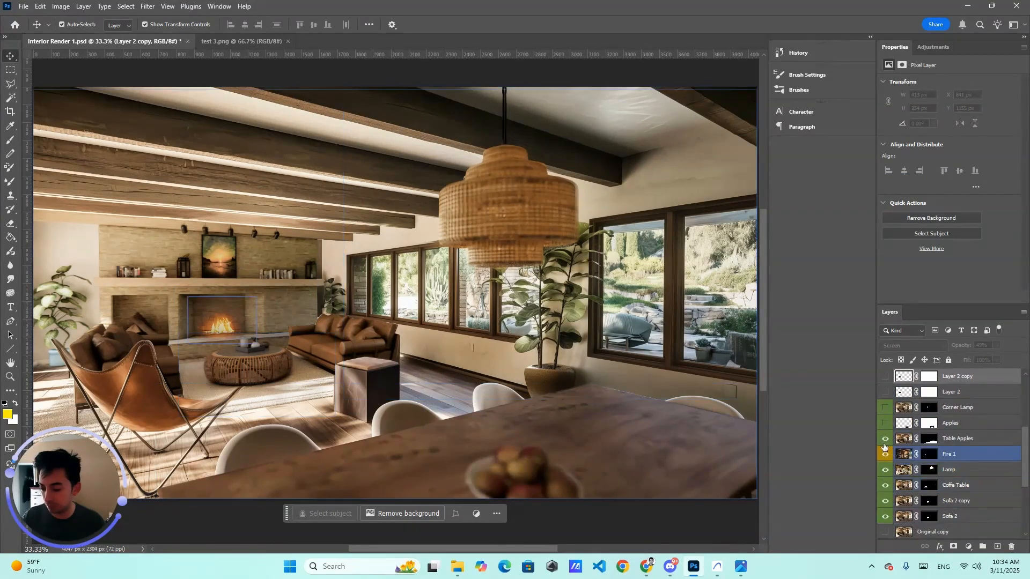
{"action": "left_click_drag", "start_coordinate": [886, 439], "coordinate": [886, 517]}
{"action": "scroll", "coordinate": [912, 494], "scroll_direction": "down", "scroll_amount": 3}
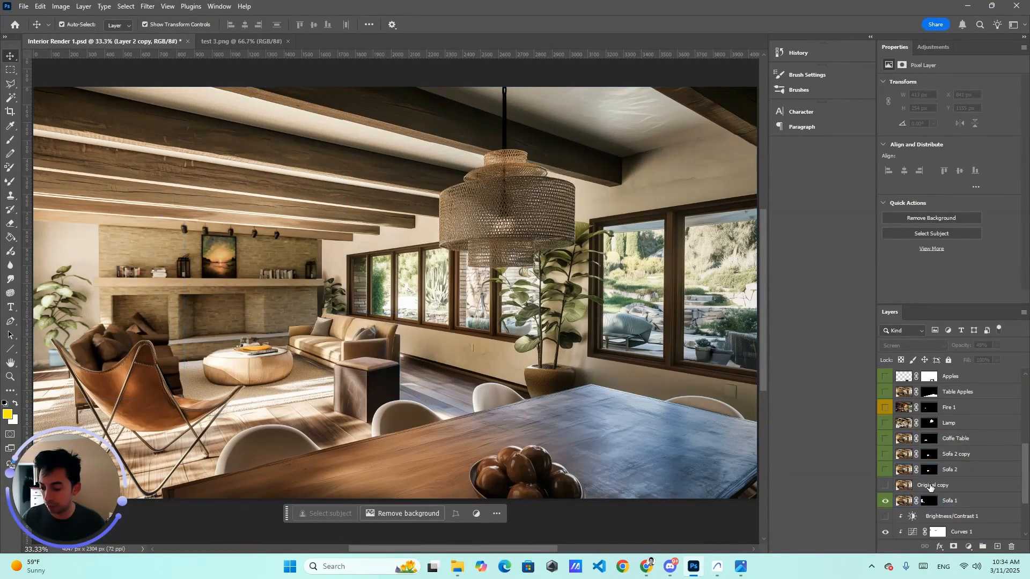
{"action": "left_click", "coordinate": [931, 485]}
{"action": "key", "text": "Delete"}
{"action": "left_click", "coordinate": [886, 485]}
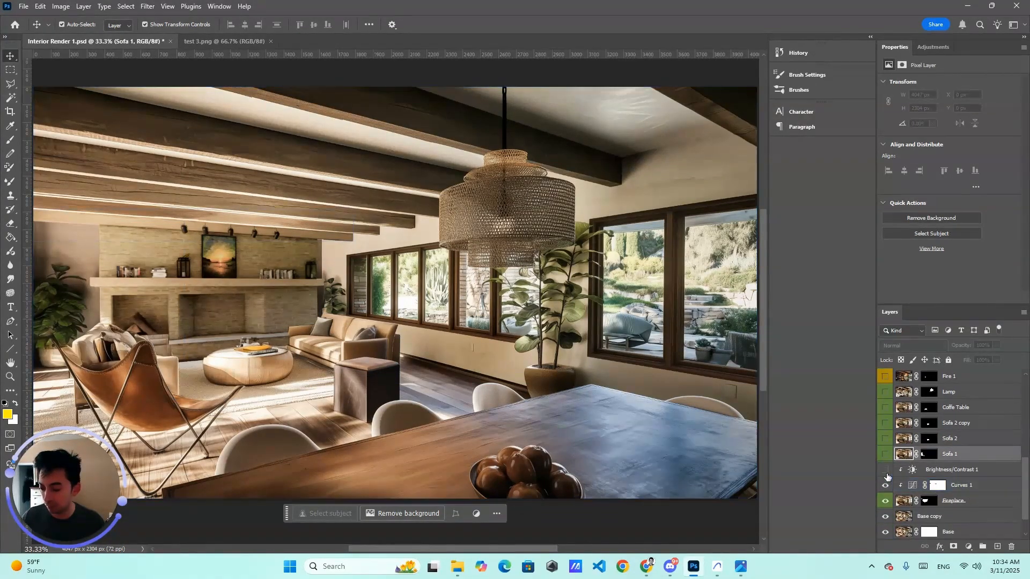
Step: Delete the Brightness/Contrast 1 adjustment layer
{"action": "scroll", "coordinate": [945, 456], "scroll_direction": "down", "scroll_amount": 3}
{"action": "left_click", "coordinate": [945, 455]}
{"action": "key", "text": "Delete"}
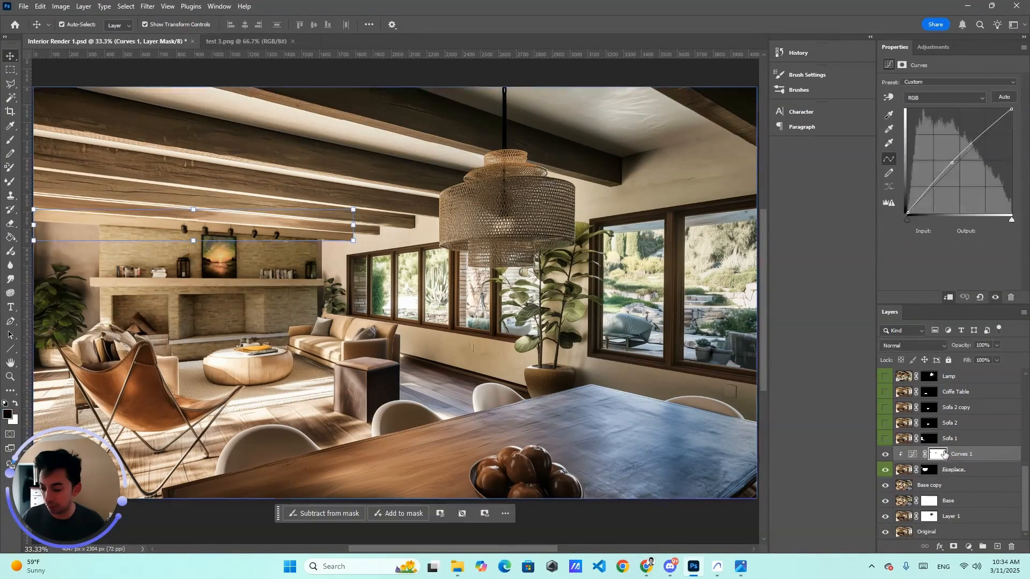
Step: Toggle the visibility of Curves 1, Fireplace, Base copy, Base and Layer 1 to compare the base images
{"action": "left_click", "coordinate": [885, 456]}
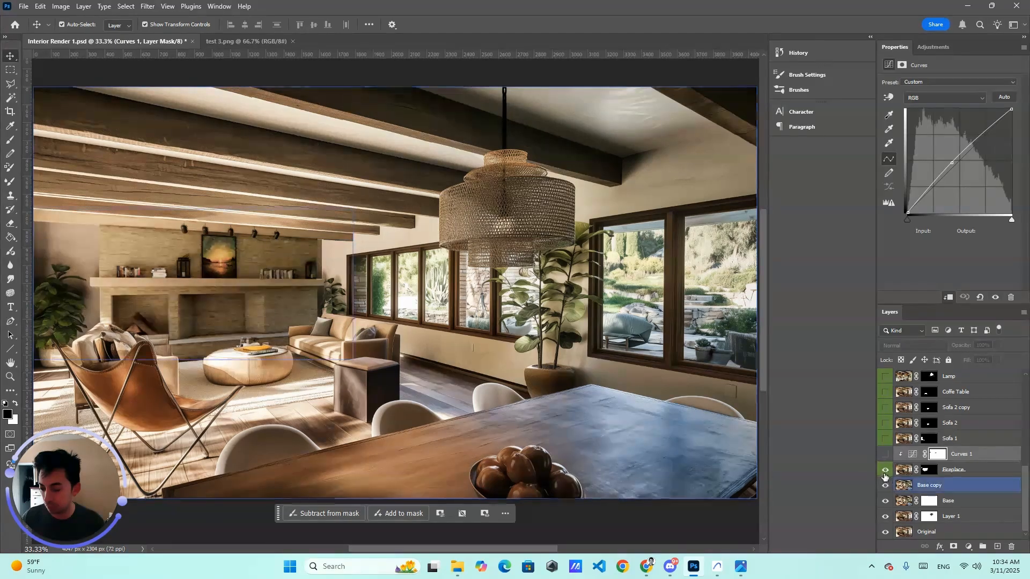
{"action": "left_click", "coordinate": [885, 471]}
{"action": "left_click", "coordinate": [885, 486]}
{"action": "left_click", "coordinate": [885, 500]}
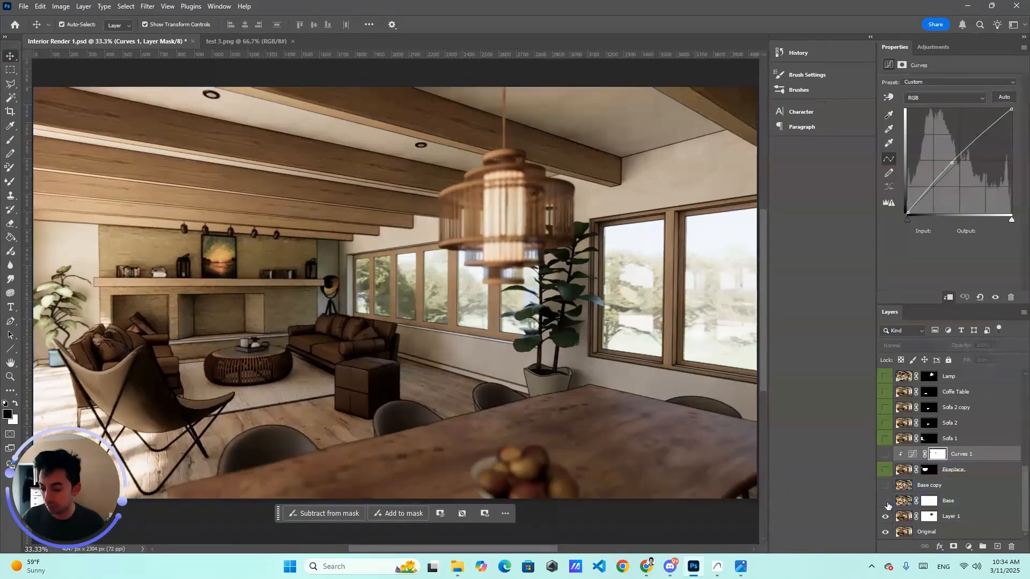
{"action": "left_click", "coordinate": [885, 517]}
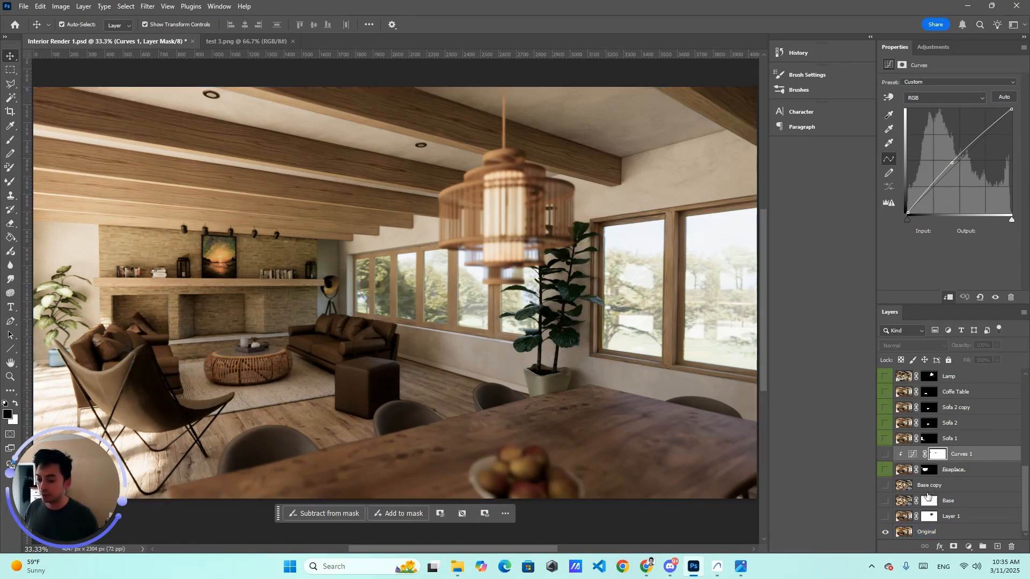
{"action": "left_click", "coordinate": [886, 517]}
{"action": "left_click", "coordinate": [886, 517]}
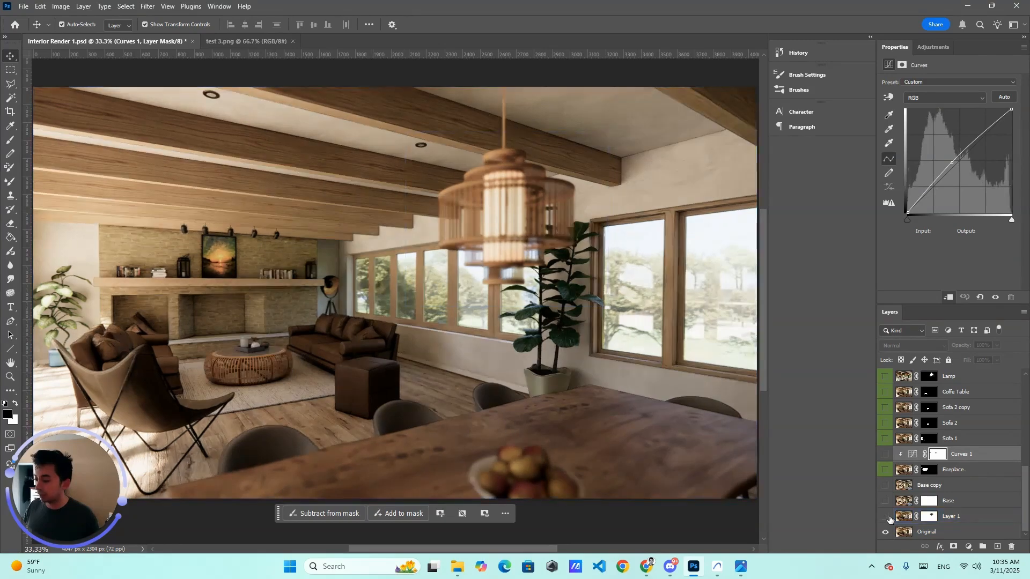
{"action": "left_click", "coordinate": [886, 516]}
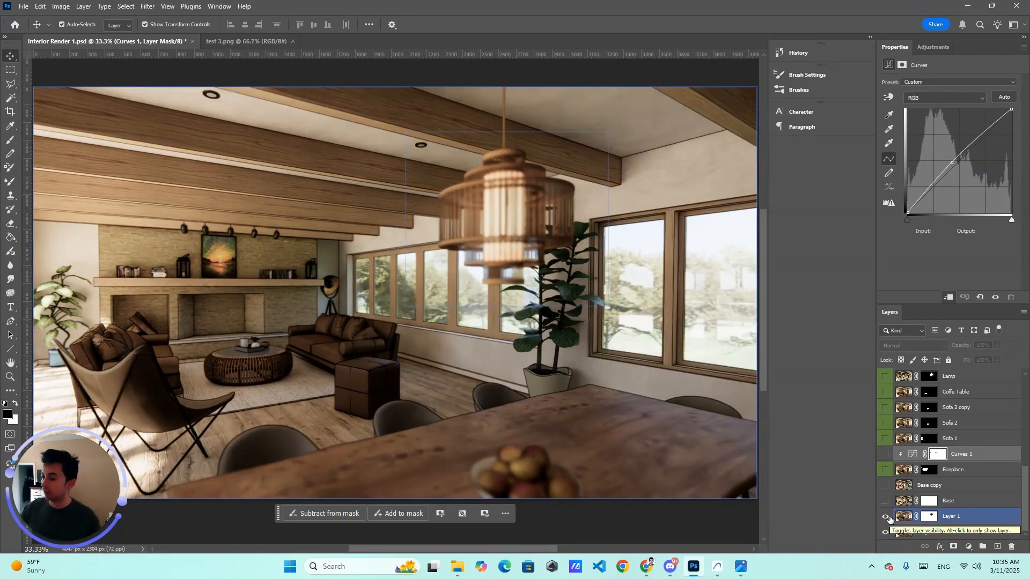
{"action": "left_click", "coordinate": [884, 501]}
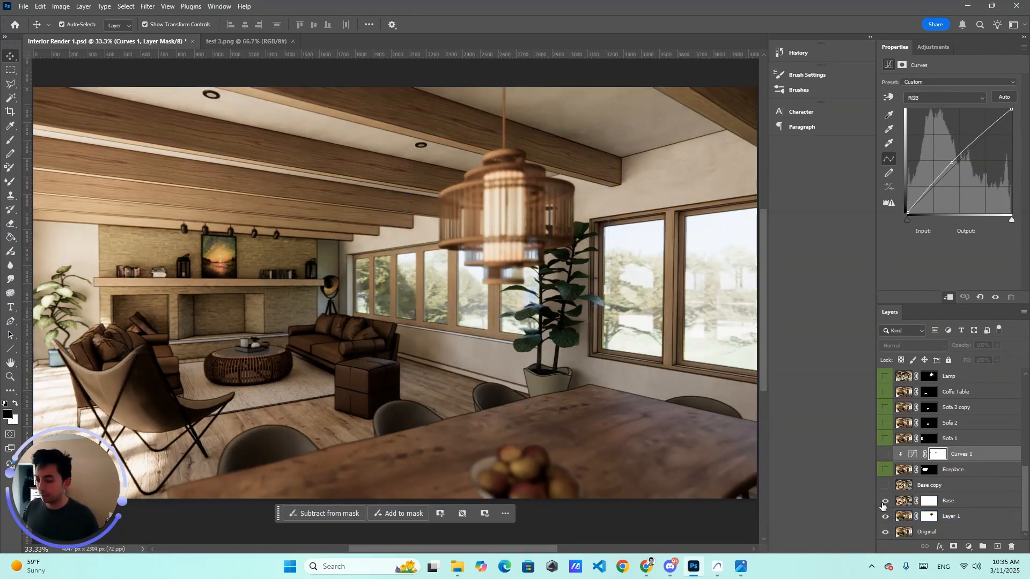
{"action": "left_click", "coordinate": [884, 502]}
{"action": "left_click", "coordinate": [884, 502]}
{"action": "left_click", "coordinate": [890, 501]}
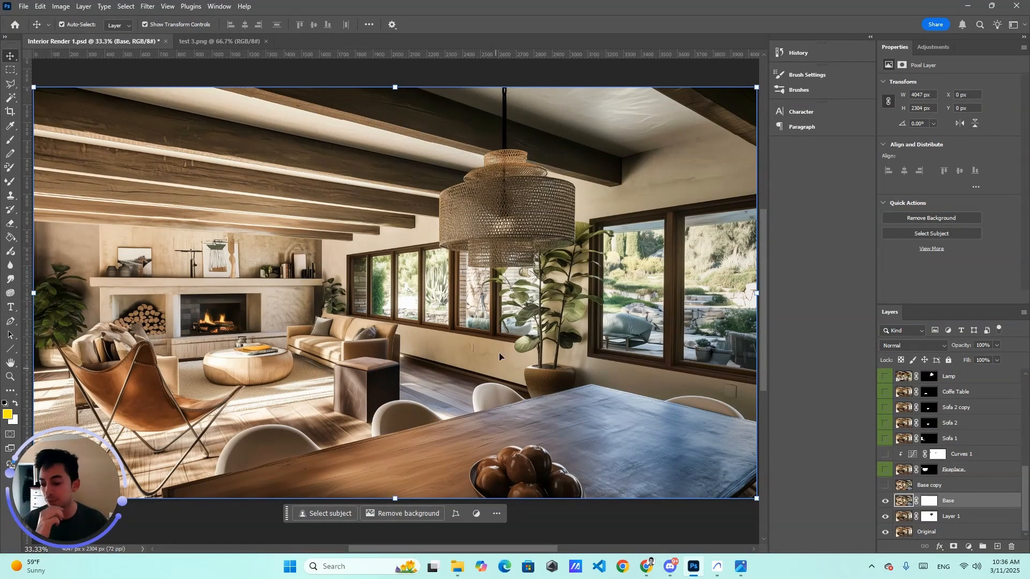
Step: Show the Base copy and Fireplace layers again and select the Fireplace layer
{"action": "left_click", "coordinate": [885, 486]}
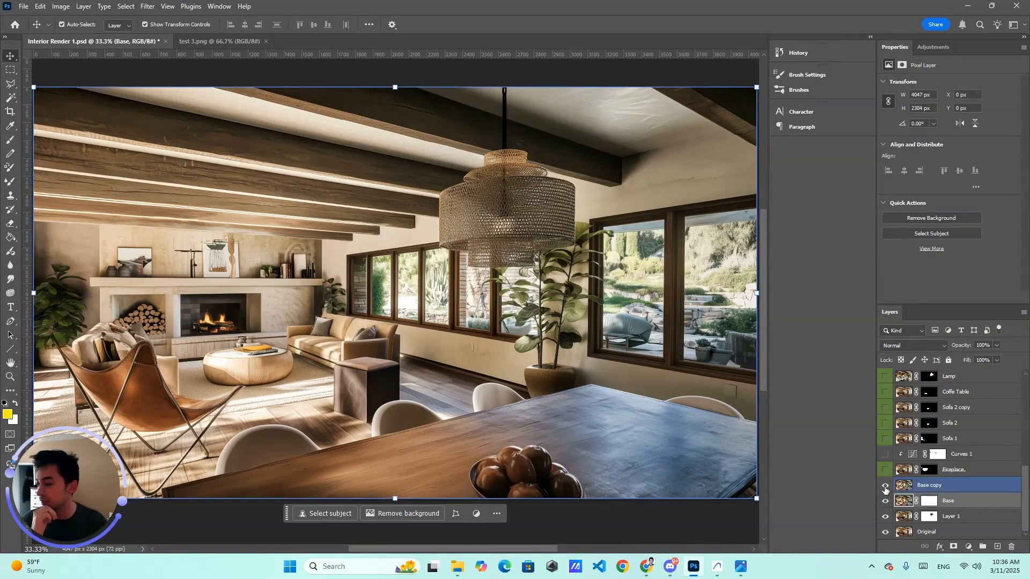
{"action": "left_click", "coordinate": [885, 487]}
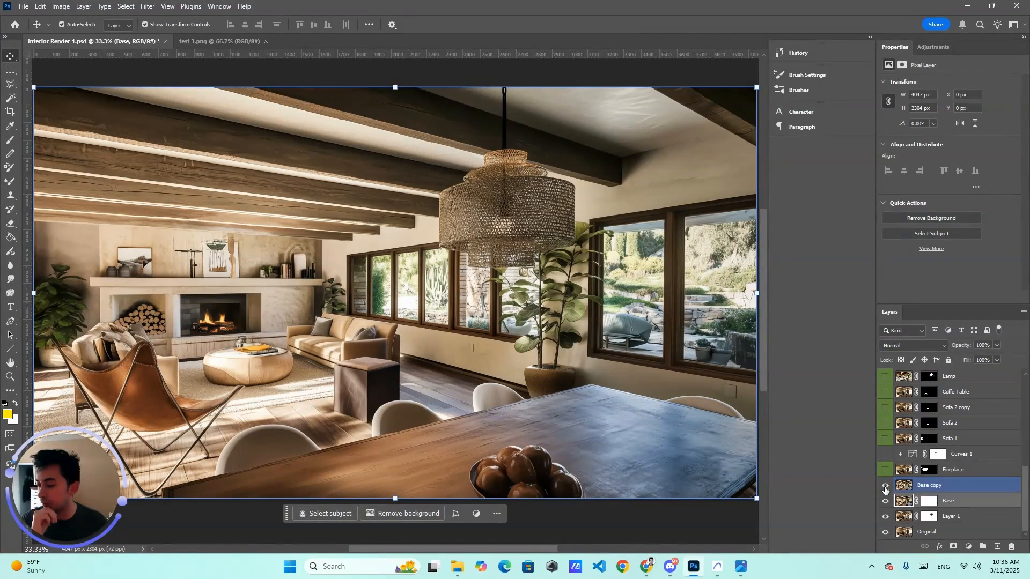
{"action": "left_click", "coordinate": [885, 488]}
{"action": "left_click", "coordinate": [884, 487]}
{"action": "left_click", "coordinate": [886, 488]}
{"action": "left_click", "coordinate": [886, 488]}
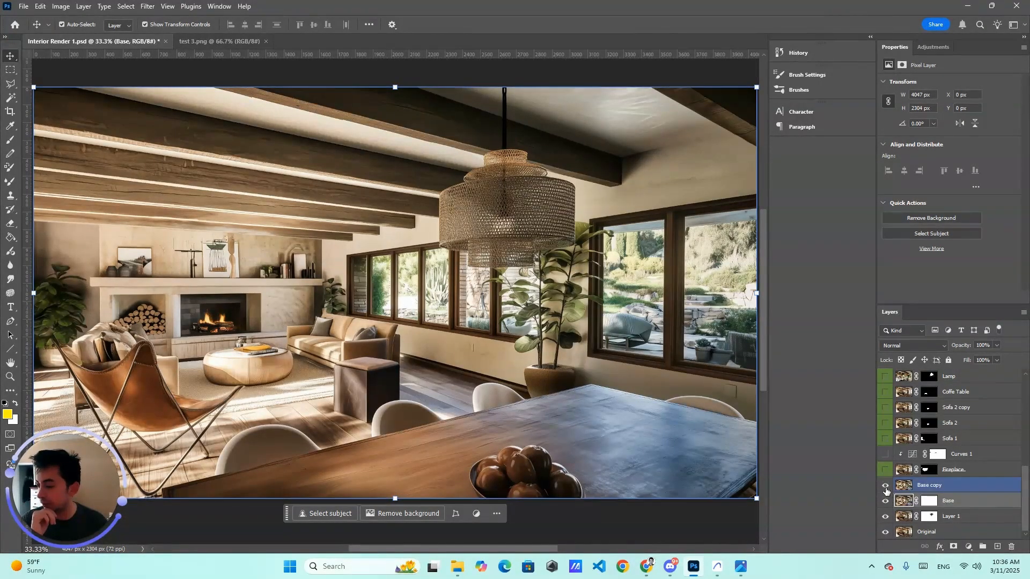
{"action": "left_click", "coordinate": [945, 489]}
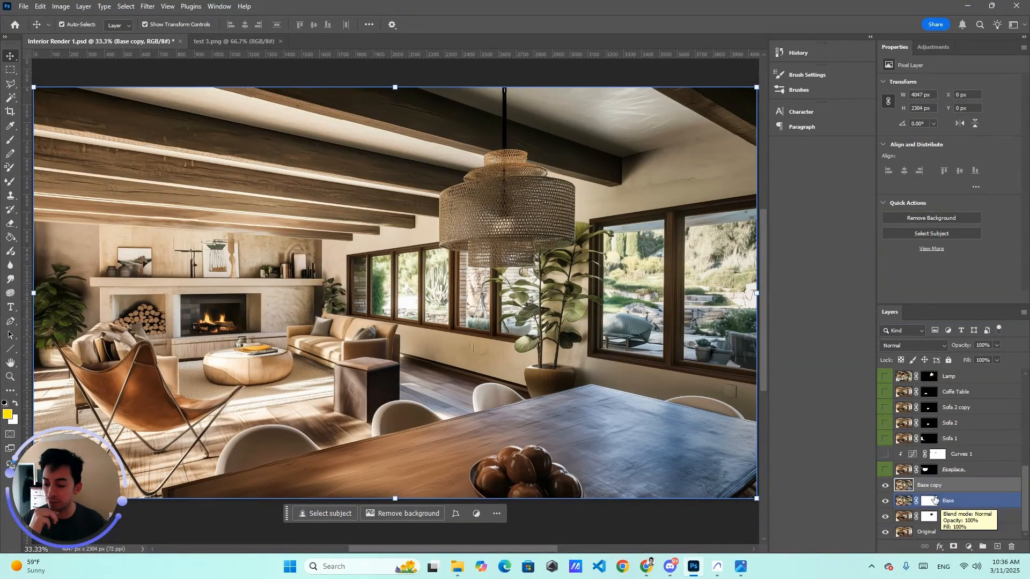
{"action": "left_click", "coordinate": [885, 470]}
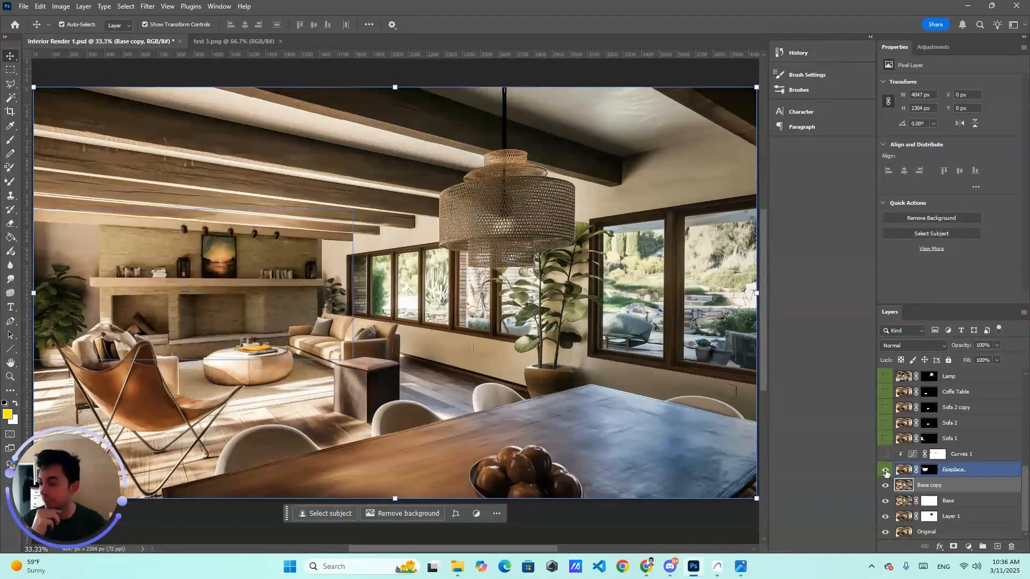
{"action": "left_click", "coordinate": [885, 471]}
{"action": "left_click", "coordinate": [886, 471]}
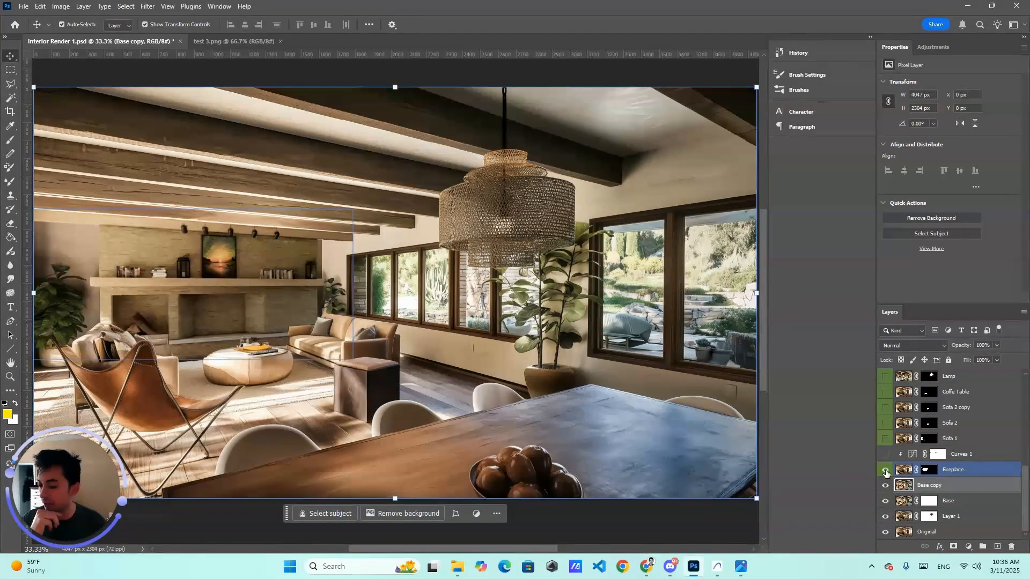
{"action": "left_click", "coordinate": [906, 471]}
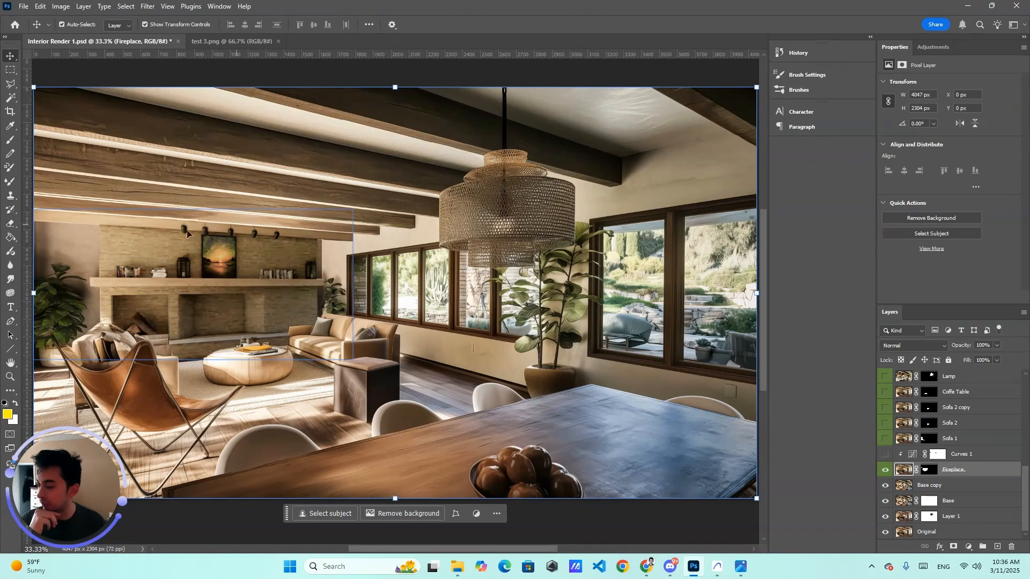
Step: Show the Curves 1 and Sofa 1 layers again
{"action": "left_click", "coordinate": [887, 455]}
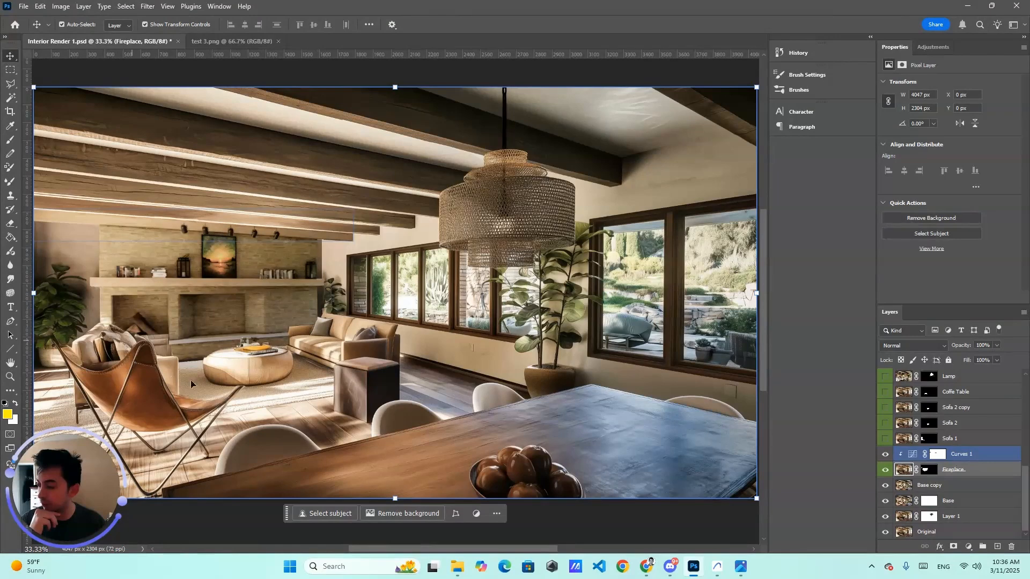
{"action": "left_click", "coordinate": [885, 439]}
{"action": "left_click", "coordinate": [886, 439]}
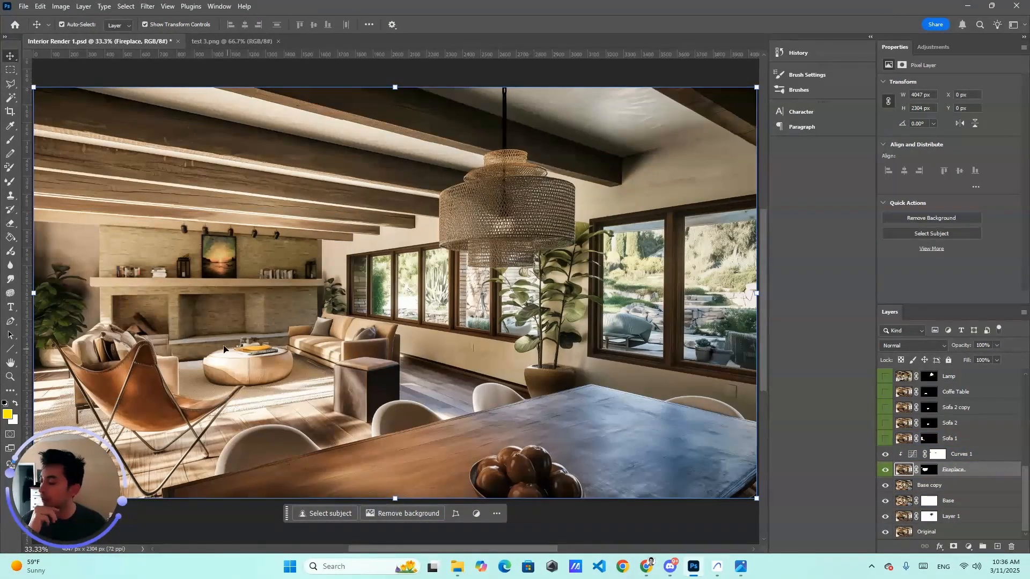
{"action": "left_click", "coordinate": [885, 440]}
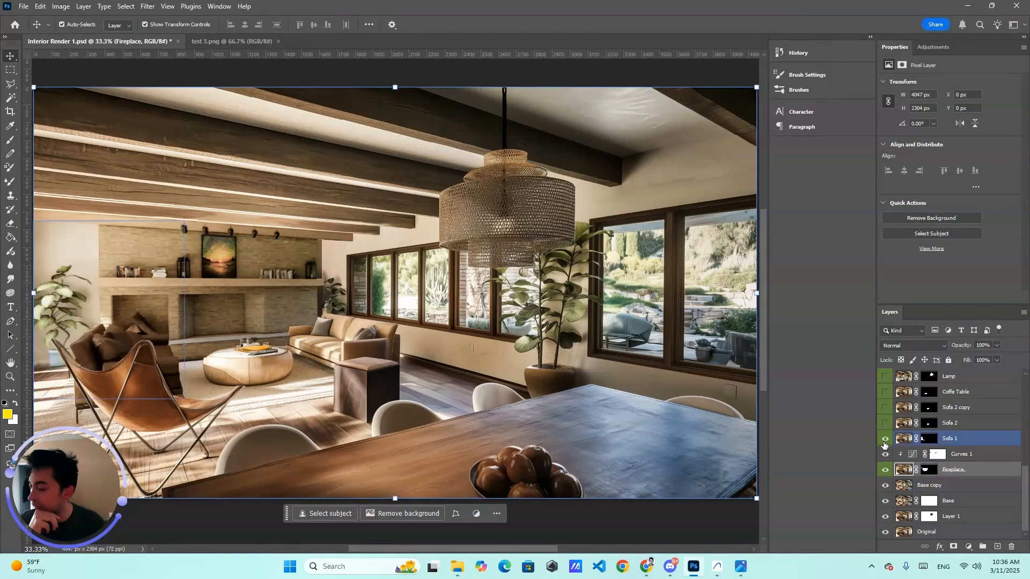
{"action": "left_click", "coordinate": [885, 440]}
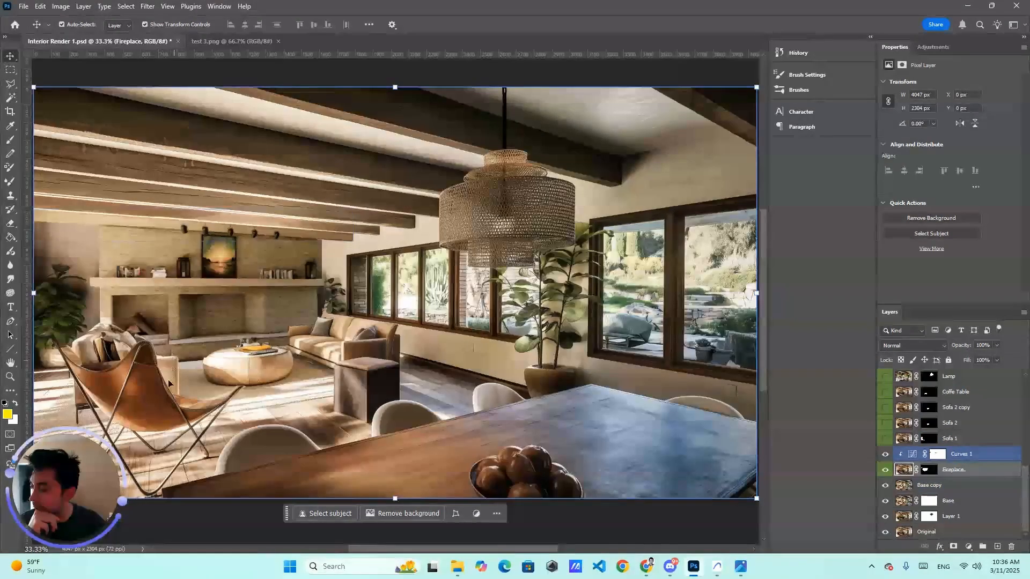
{"action": "left_click", "coordinate": [885, 441]}
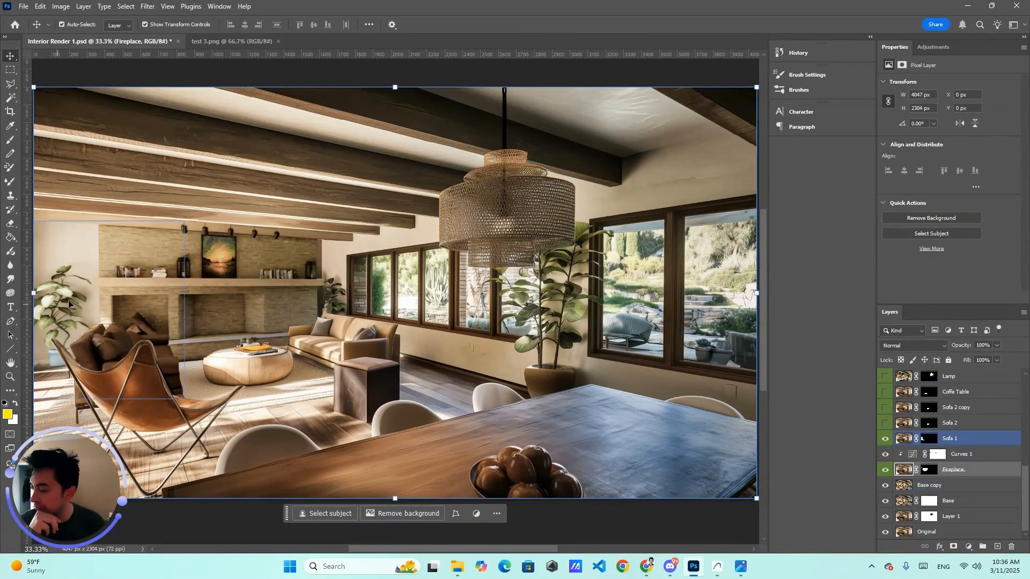
{"action": "key", "text": "alt+bracketleft"}
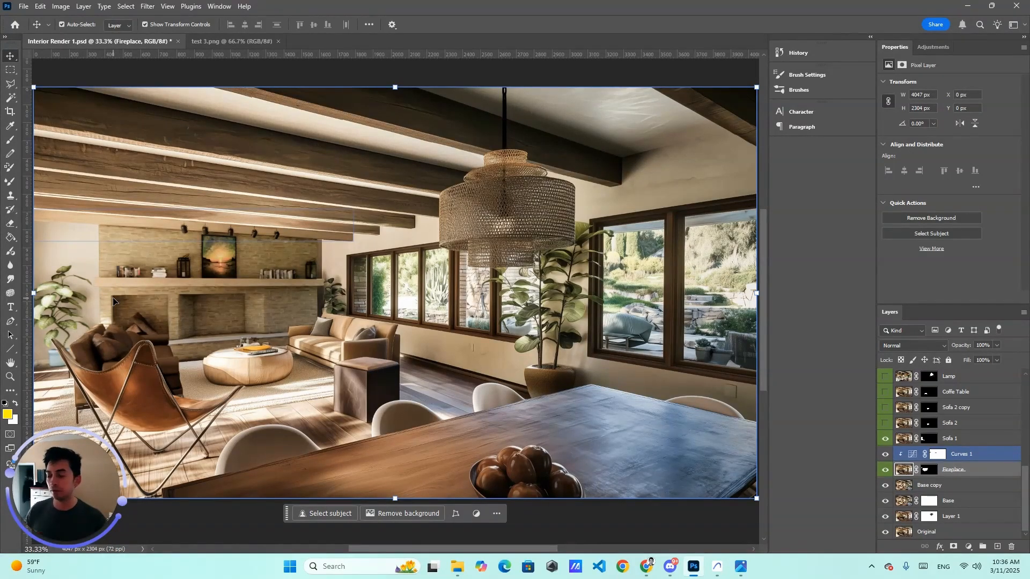
{"action": "left_click", "coordinate": [903, 472]}
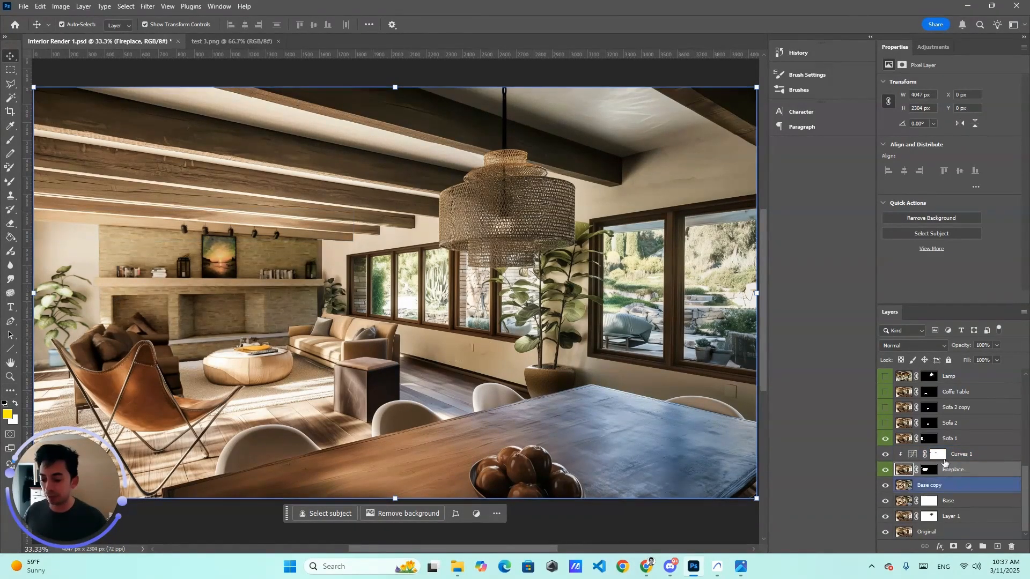
Step: Show the Sofa 2, Sofa 2 copy, Coffe Table and Lamp layers again
{"action": "left_click", "coordinate": [886, 424]}
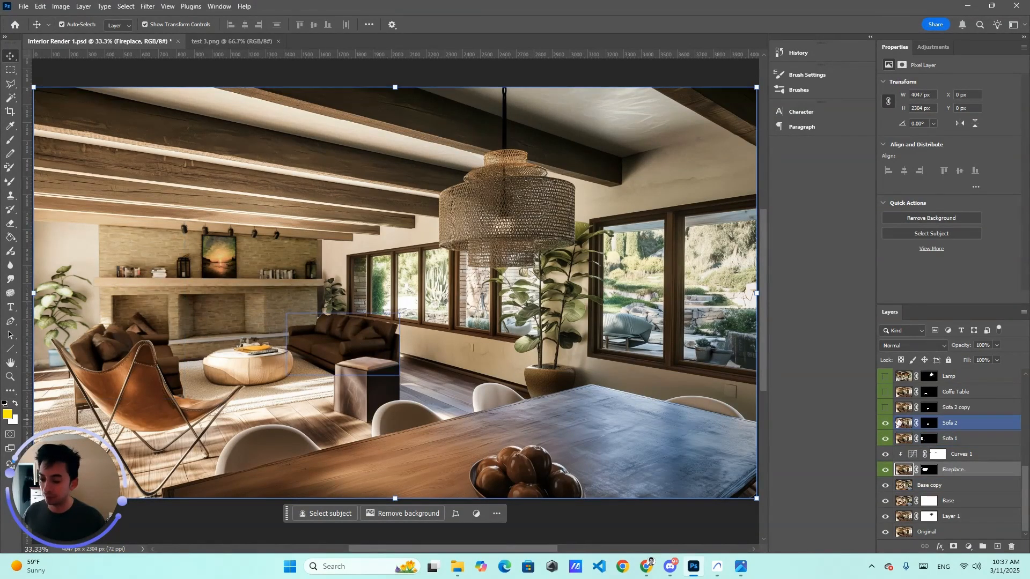
{"action": "left_click", "coordinate": [885, 408]}
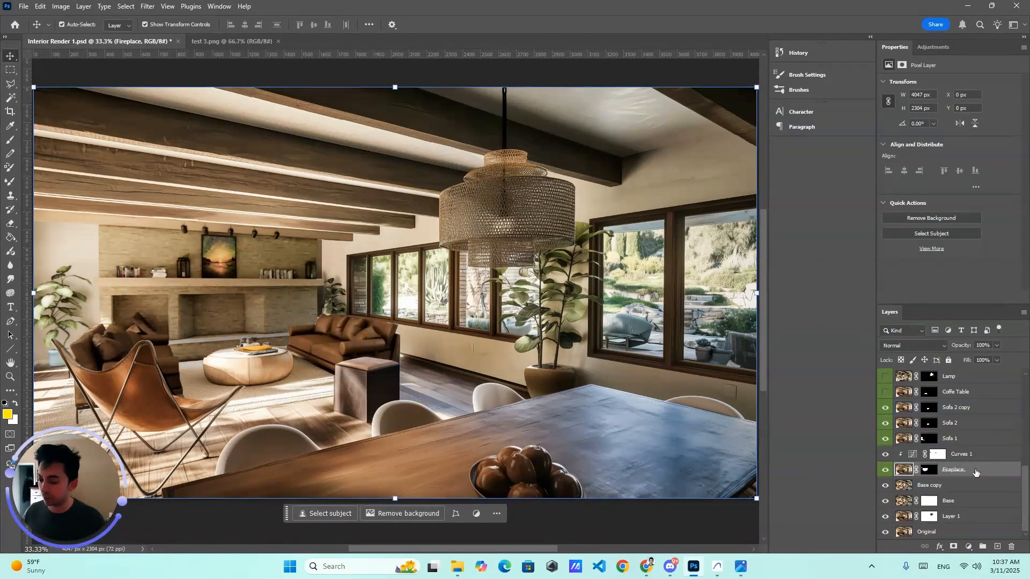
{"action": "left_click", "coordinate": [958, 413]}
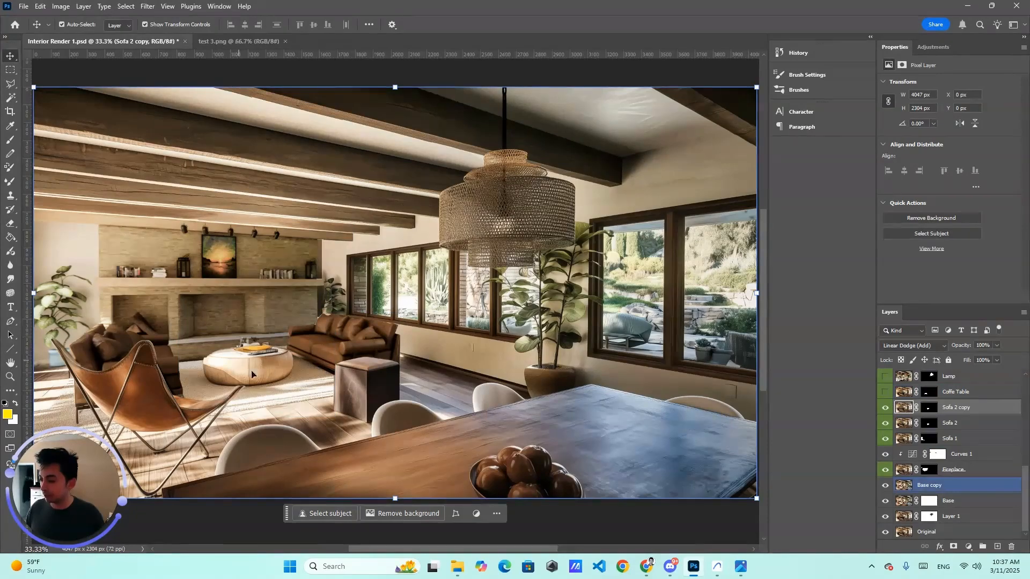
{"action": "left_click", "coordinate": [885, 391]}
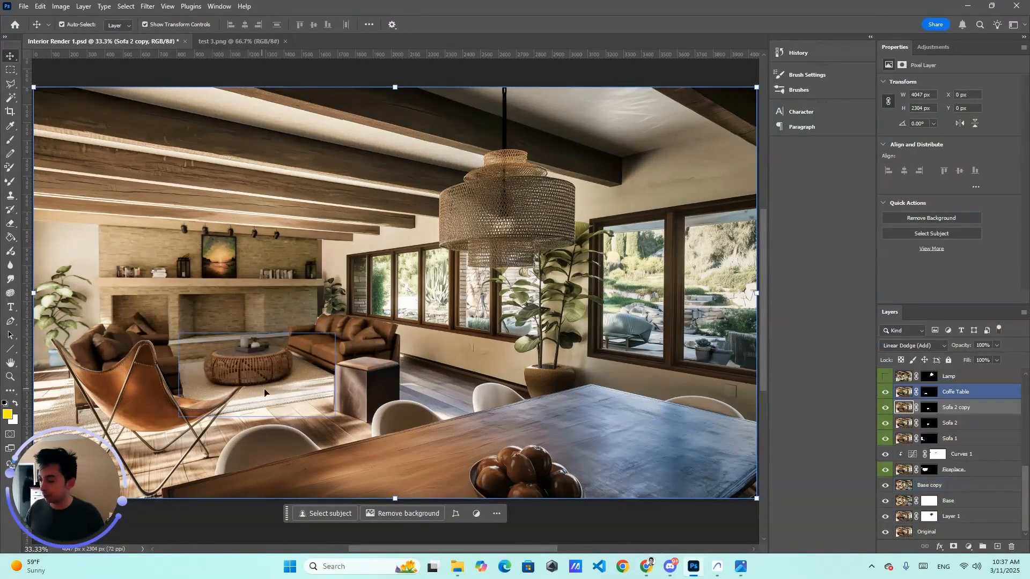
{"action": "left_click", "coordinate": [885, 377]}
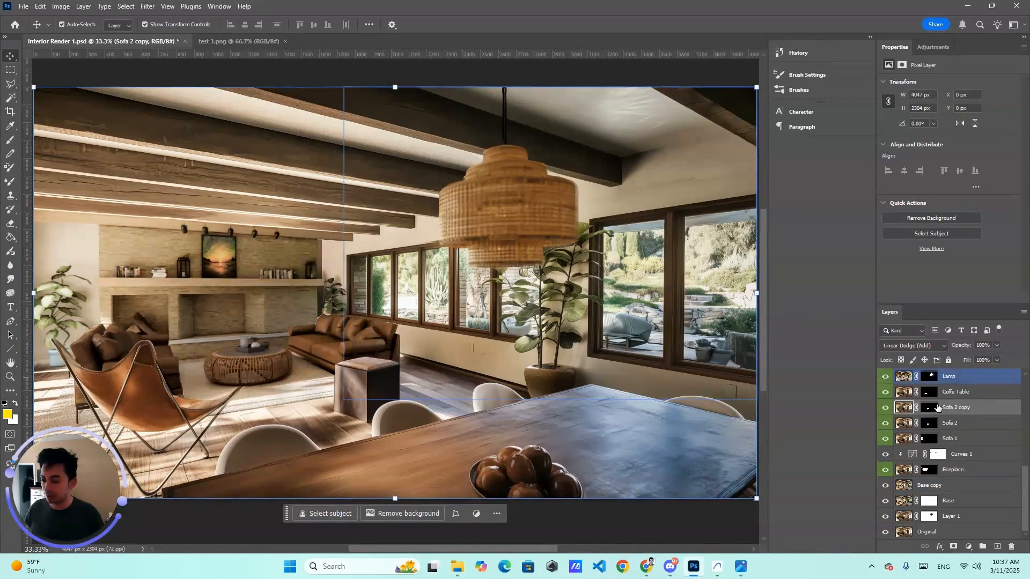
Step: Toggle the Fire 1 layer's visibility on and off to preview the fireplace flames
{"action": "scroll", "coordinate": [930, 409], "scroll_direction": "up", "scroll_amount": 1}
{"action": "left_click", "coordinate": [885, 378]}
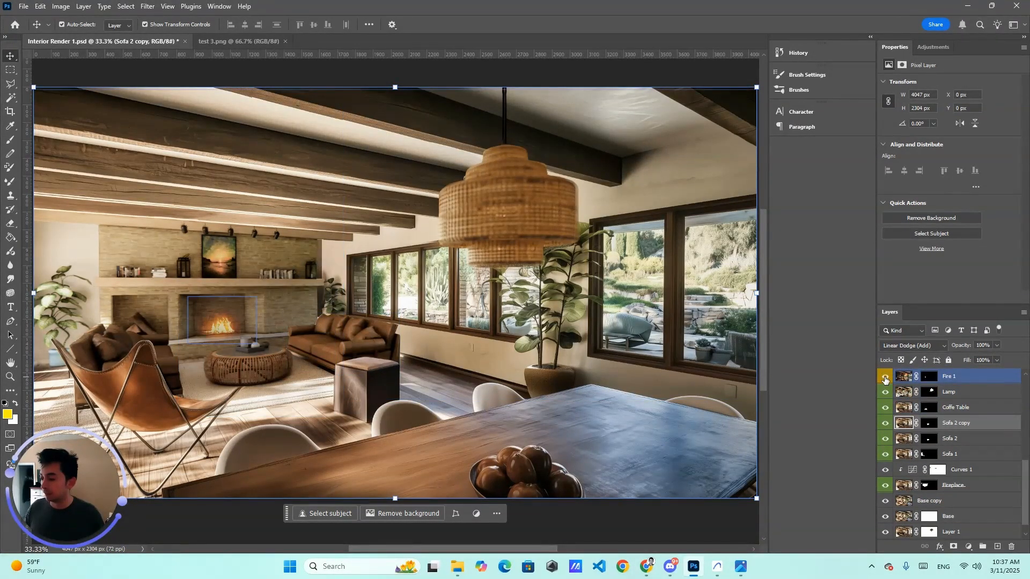
{"action": "left_click", "coordinate": [885, 380]}
{"action": "left_click", "coordinate": [885, 380]}
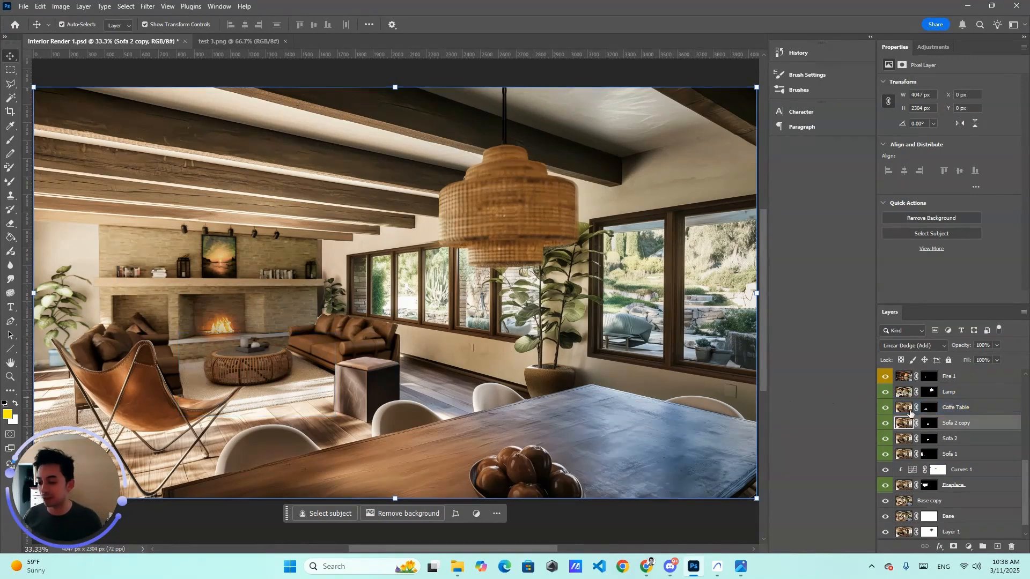
{"action": "scroll", "coordinate": [912, 424], "scroll_direction": "up", "scroll_amount": 1}
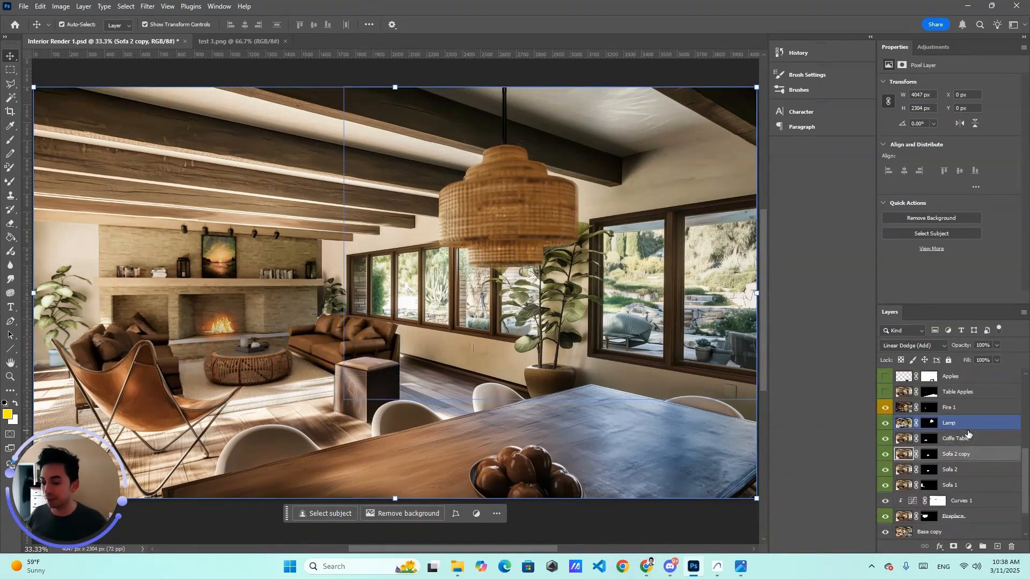
{"action": "left_click", "coordinate": [884, 408]}
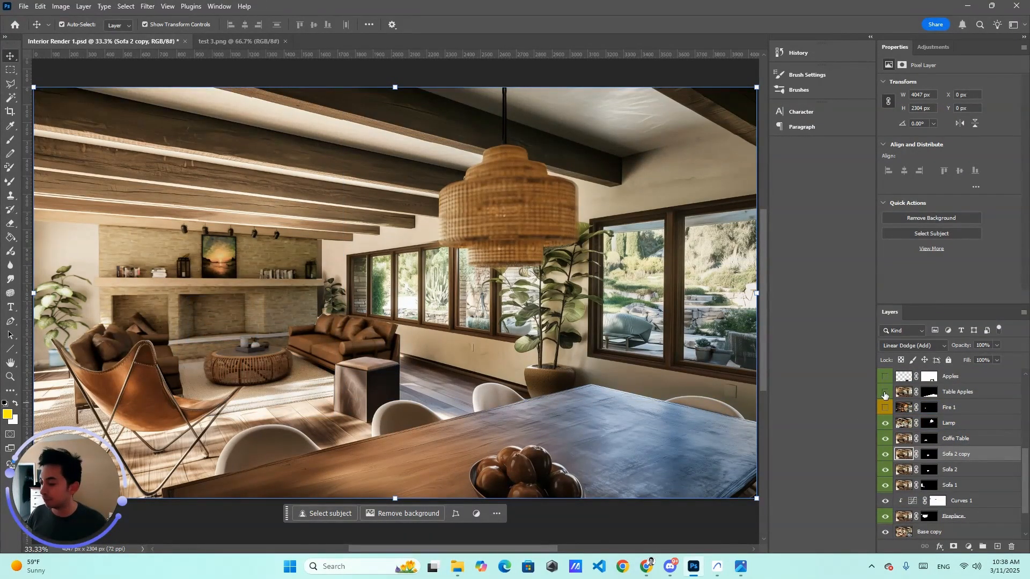
{"action": "left_click", "coordinate": [885, 409]}
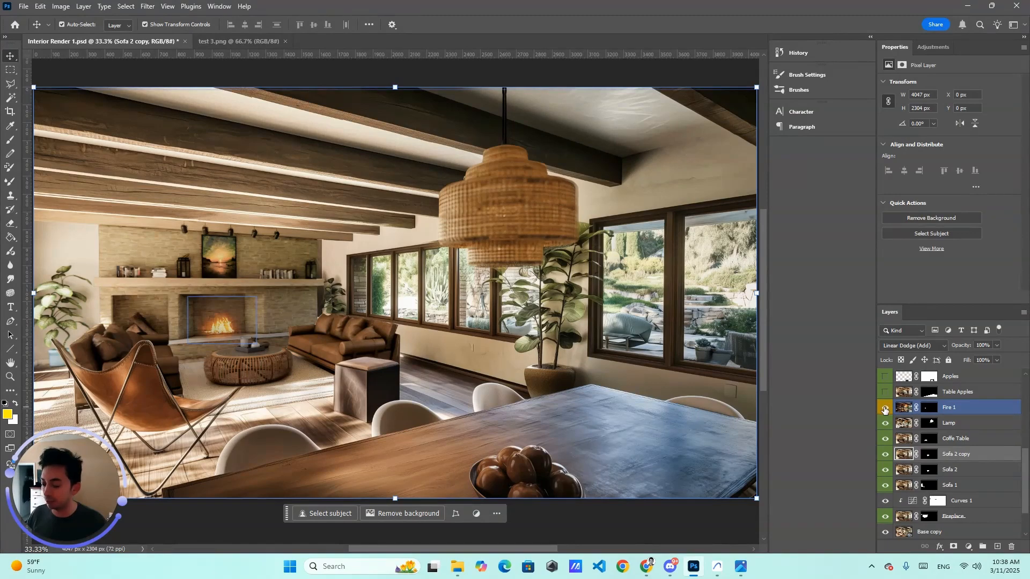
{"action": "left_click", "coordinate": [908, 424]}
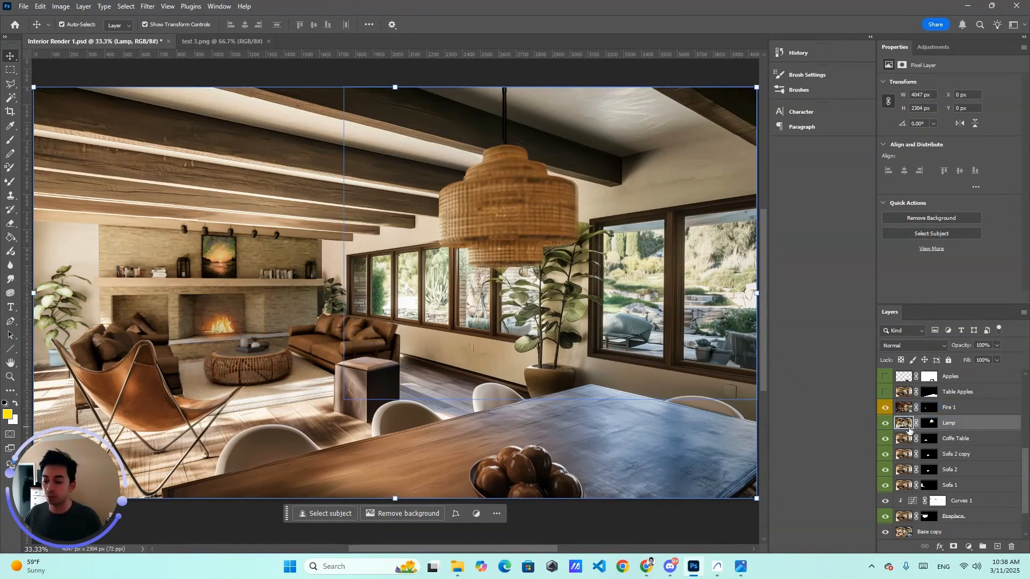
{"action": "left_click", "coordinate": [885, 407]}
{"action": "right_click", "coordinate": [955, 425]}
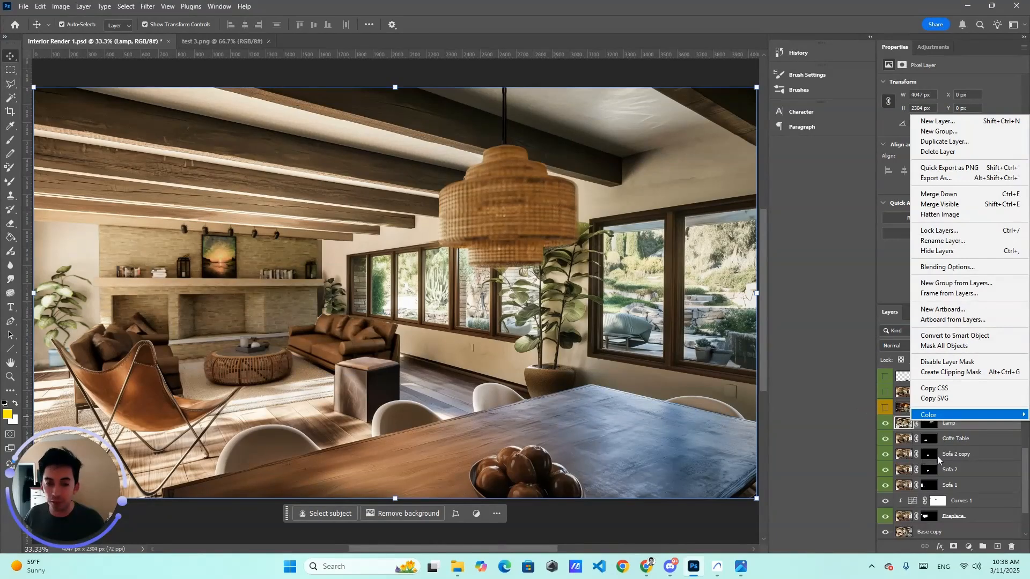
{"action": "left_click", "coordinate": [961, 471]}
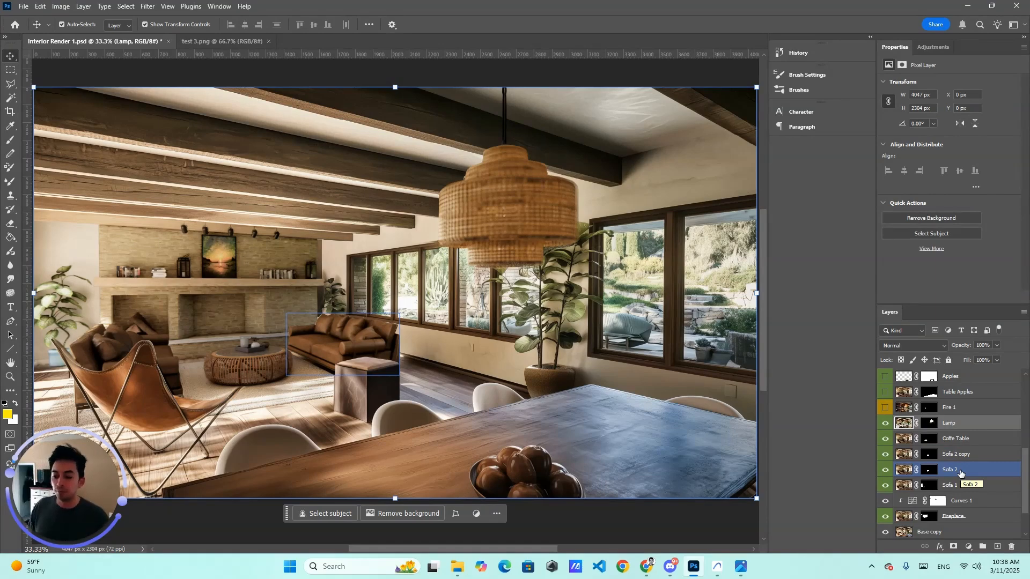
Step: Show the Table Apples and Apples layers again
{"action": "left_click", "coordinate": [920, 443]}
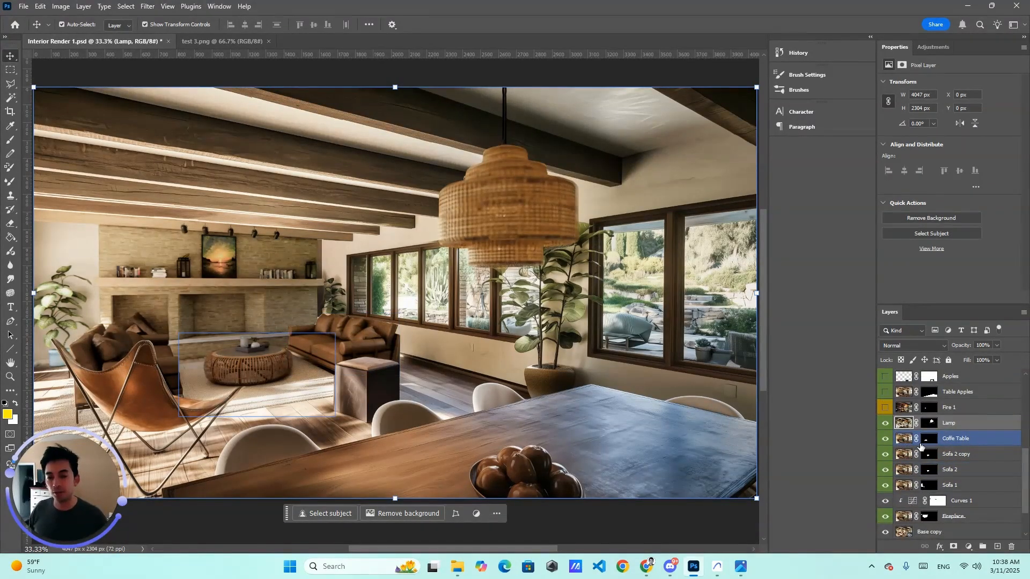
{"action": "left_click", "coordinate": [952, 406]}
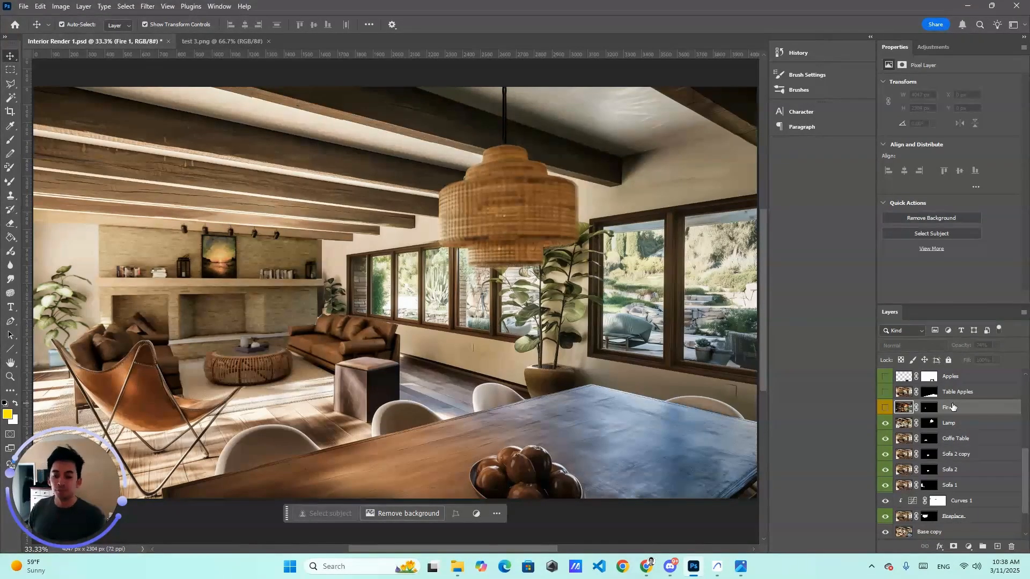
{"action": "scroll", "coordinate": [953, 407], "scroll_direction": "up", "scroll_amount": 3}
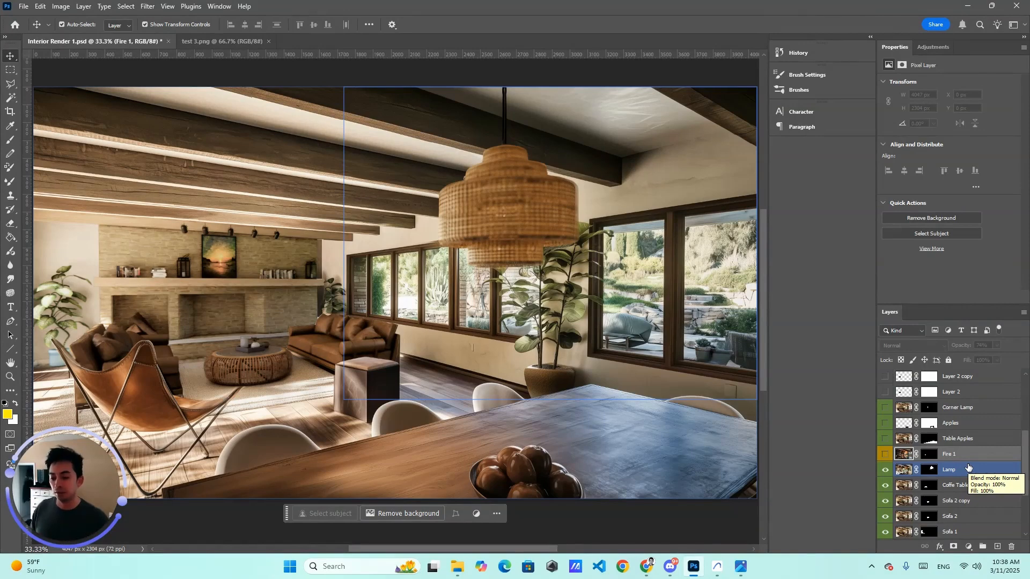
{"action": "left_click", "coordinate": [885, 439]}
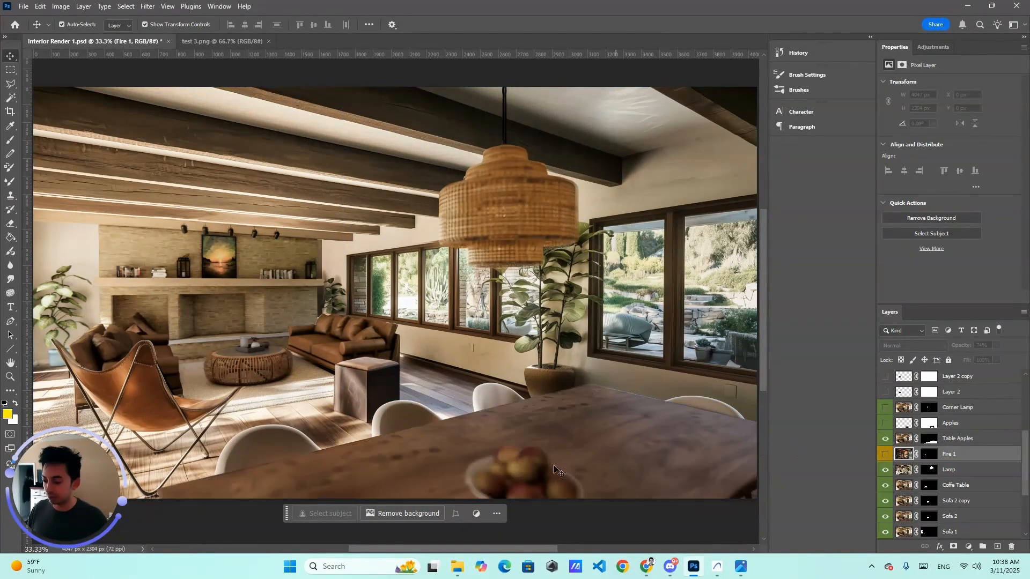
{"action": "left_click", "coordinate": [885, 423]}
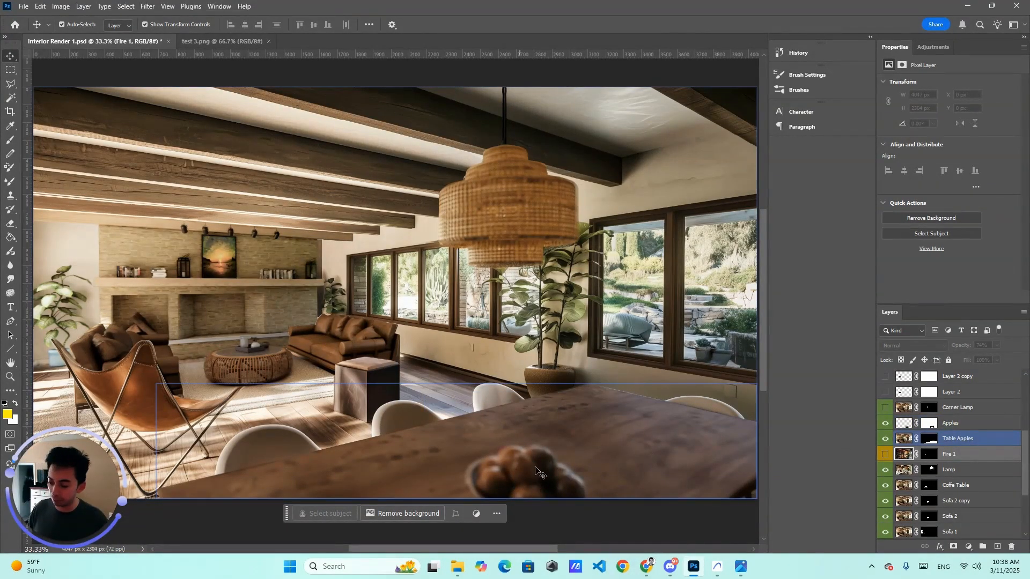
Step: Toggle the Corner Lamp layer's visibility to compare the corner lamp, leaving it shown
{"action": "left_click", "coordinate": [538, 465]}
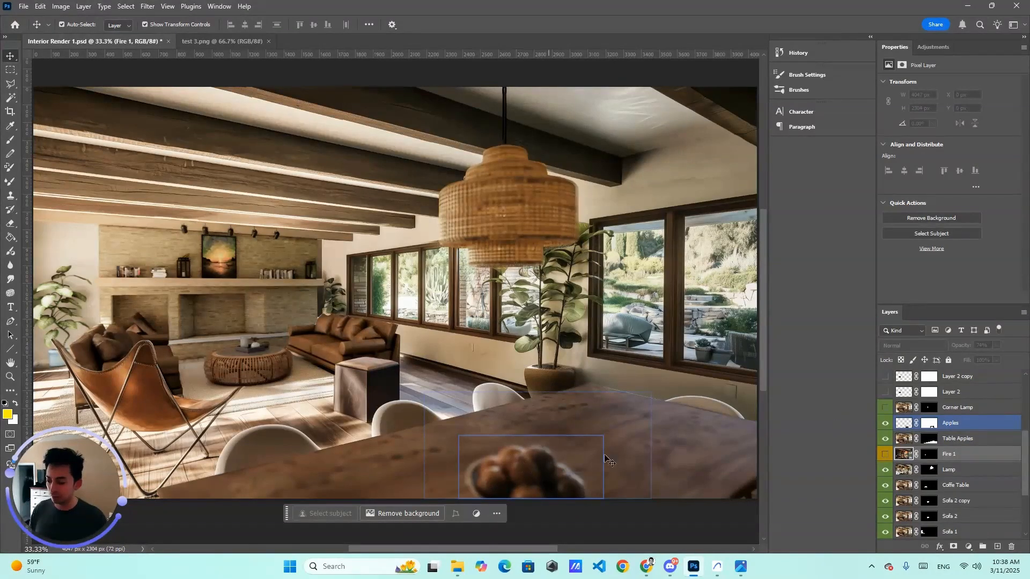
{"action": "left_click", "coordinate": [884, 411]}
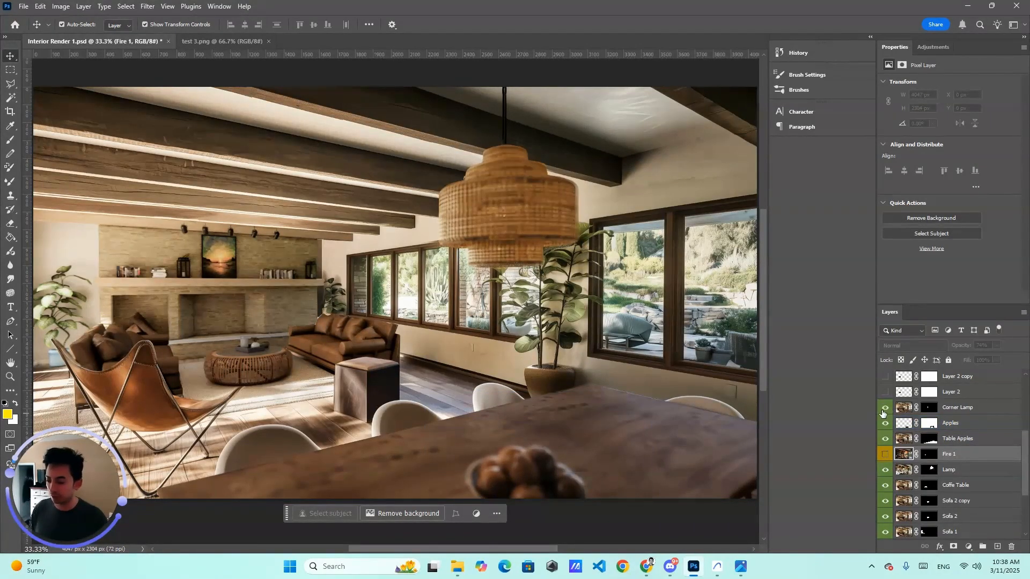
{"action": "left_click", "coordinate": [884, 412]}
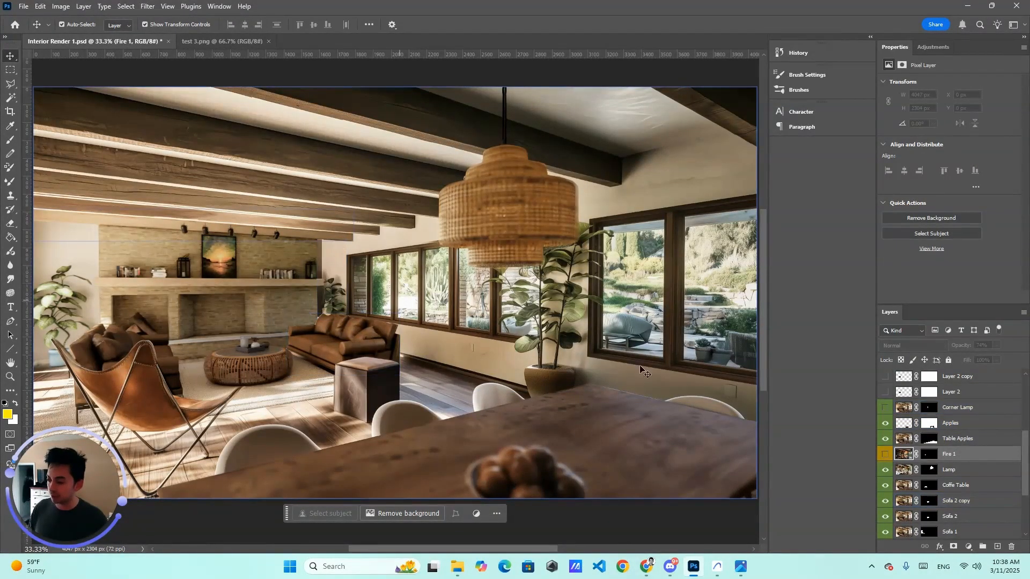
{"action": "left_click", "coordinate": [884, 414]}
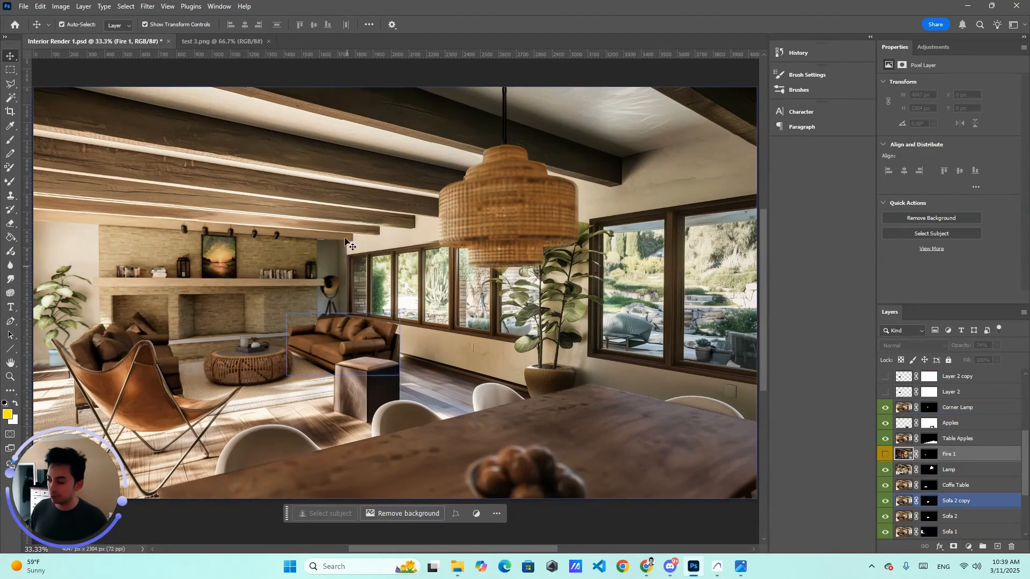
Step: Show Layer 2 and Layer 2 copy to bring back the fireplace fire
{"action": "left_click", "coordinate": [884, 392]}
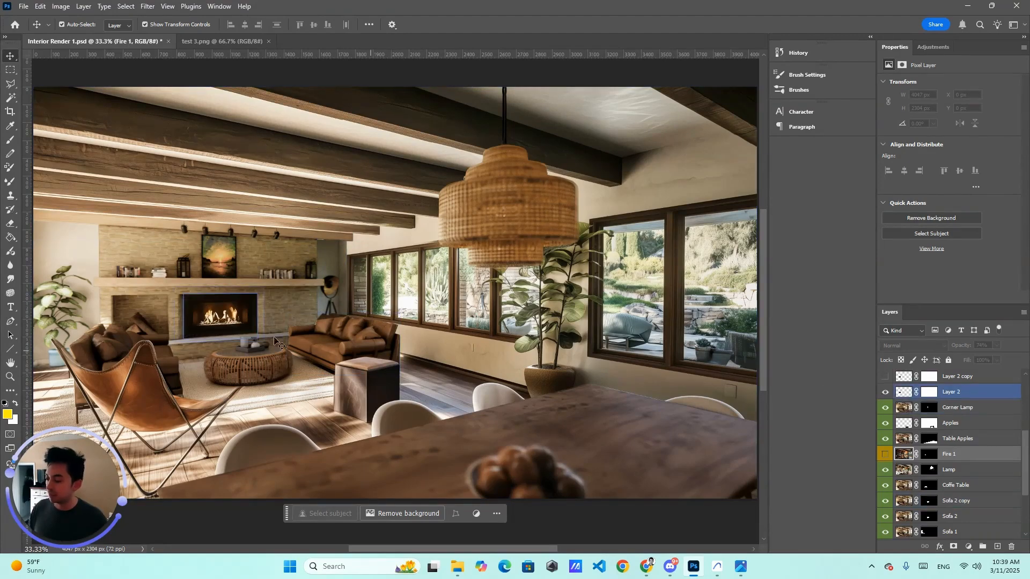
{"action": "left_click", "coordinate": [223, 354]}
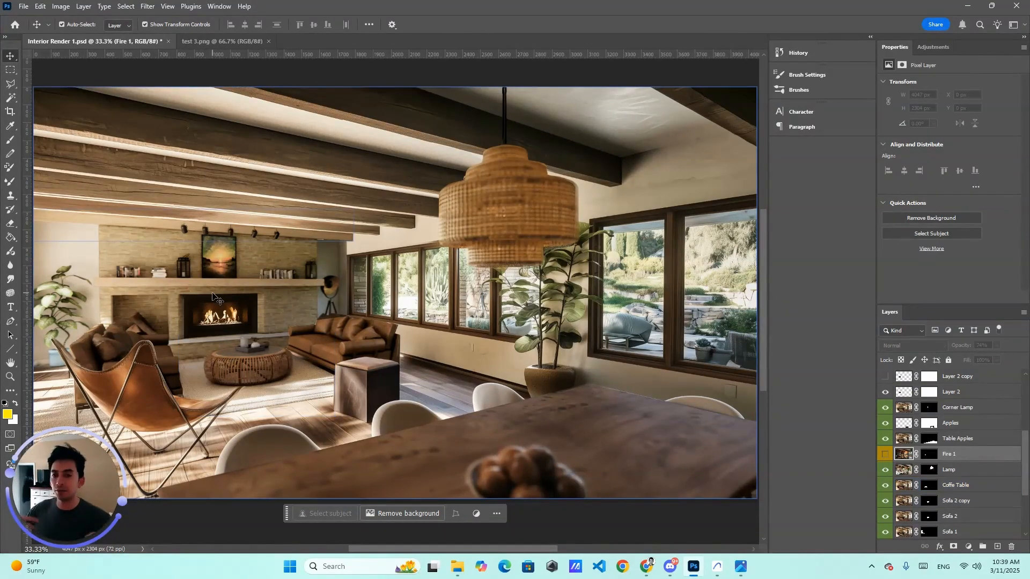
{"action": "scroll", "coordinate": [911, 407], "scroll_direction": "up", "scroll_amount": 1}
{"action": "left_click", "coordinate": [886, 394]}
{"action": "left_click", "coordinate": [886, 394]}
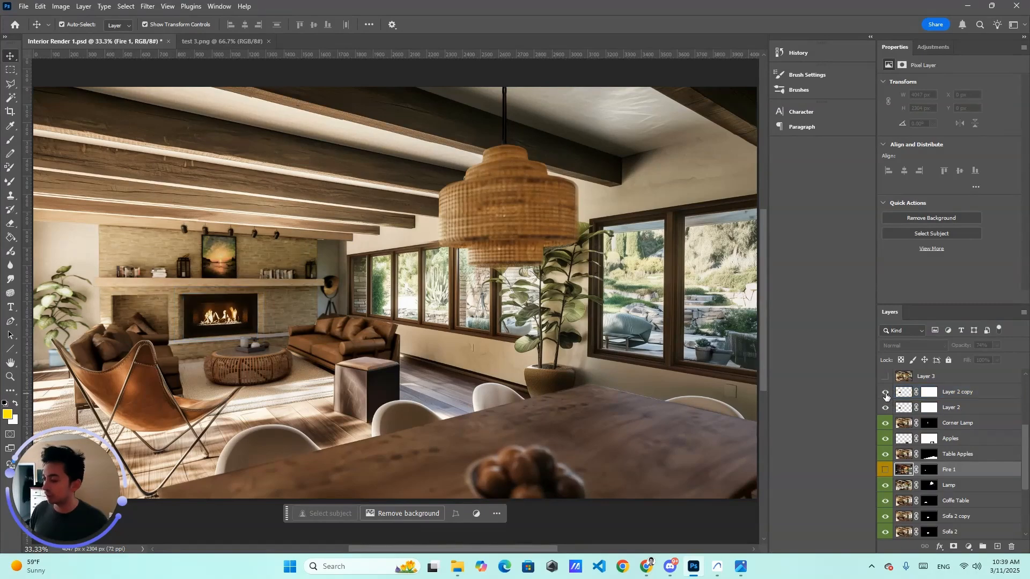
{"action": "left_click", "coordinate": [885, 394]}
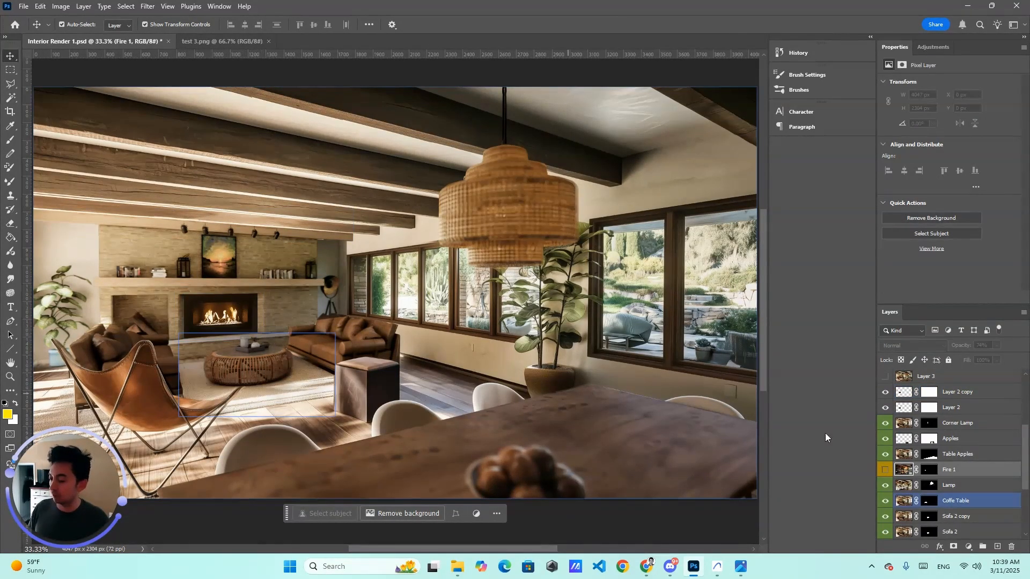
{"action": "left_click", "coordinate": [251, 343]}
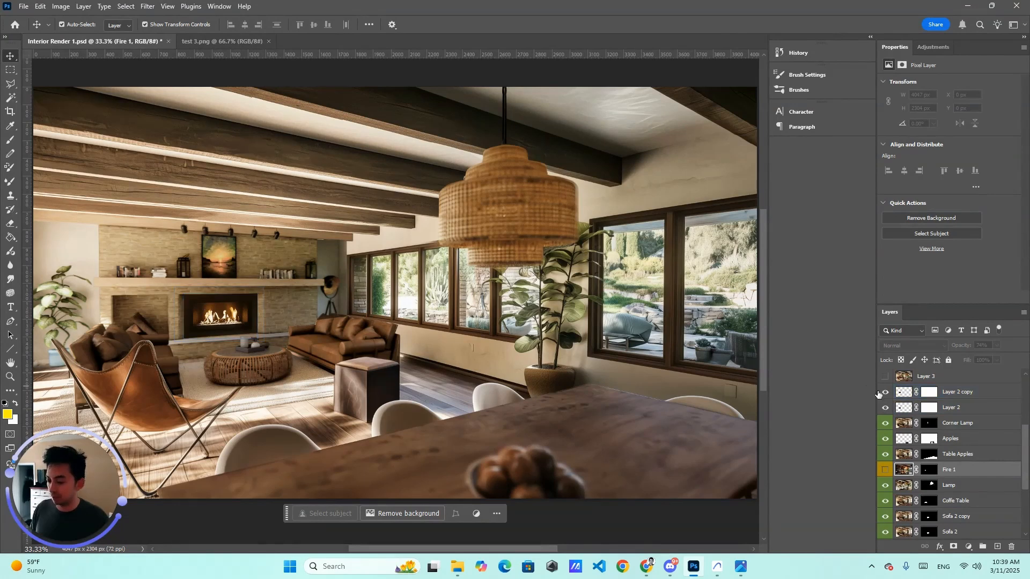
Step: Preview the Generative Fill 5 layer by toggling its visibility near the fireplace area
{"action": "scroll", "coordinate": [891, 400], "scroll_direction": "up", "scroll_amount": 1}
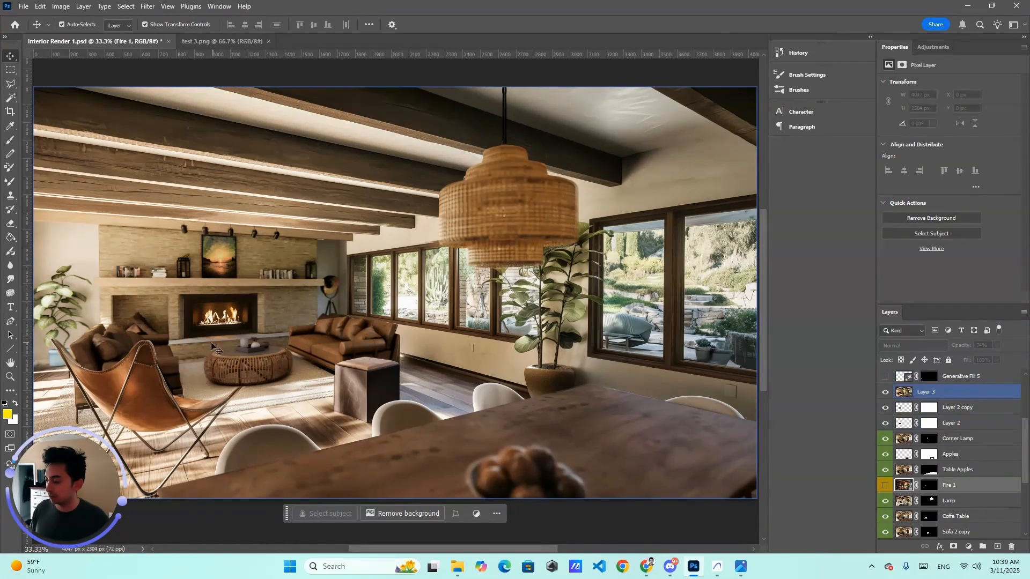
{"action": "scroll", "coordinate": [923, 421], "scroll_direction": "up", "scroll_amount": 1}
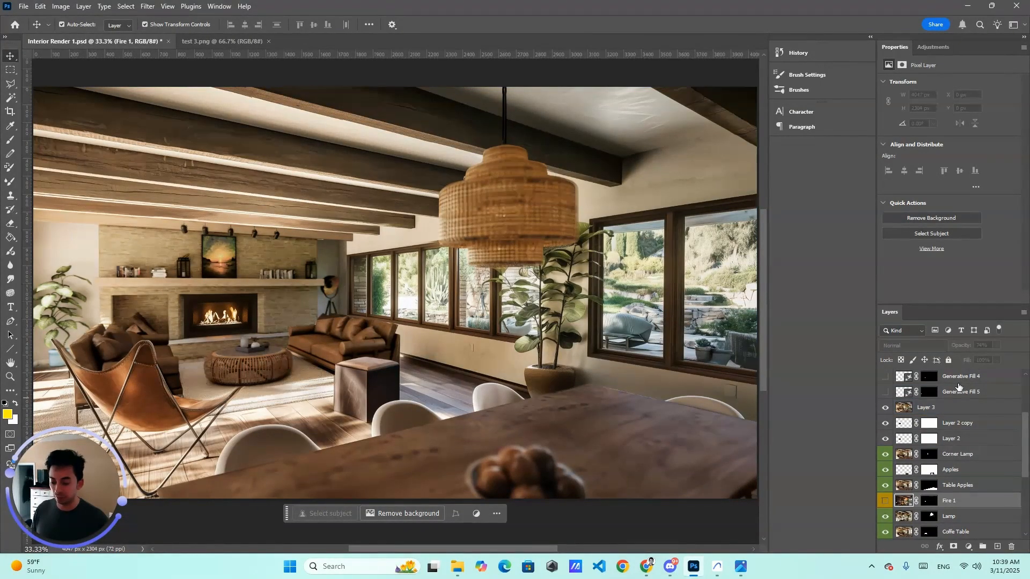
{"action": "key", "text": "ctrl+plus"}
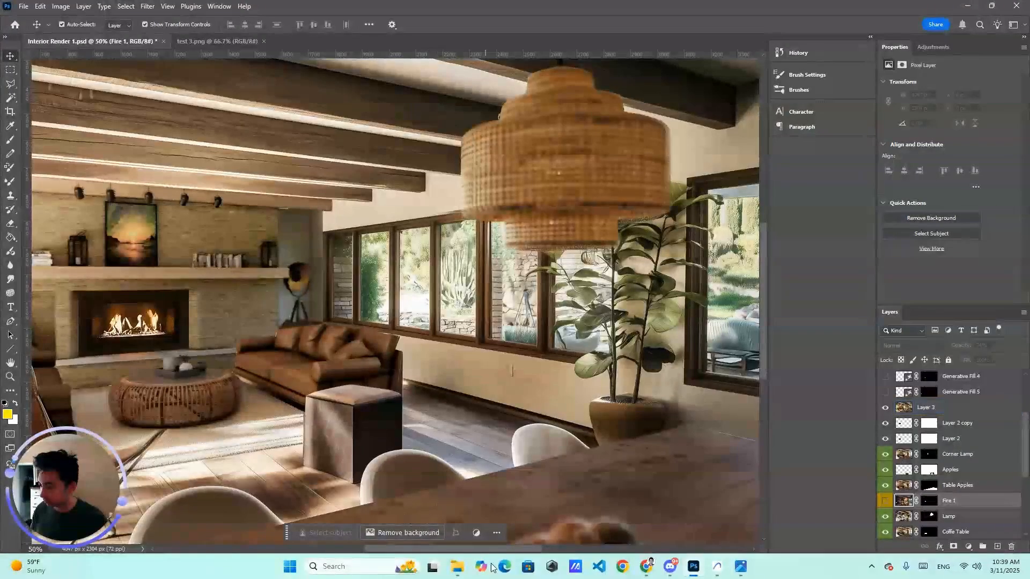
{"action": "left_click_drag", "start_coordinate": [478, 549], "coordinate": [368, 549]}
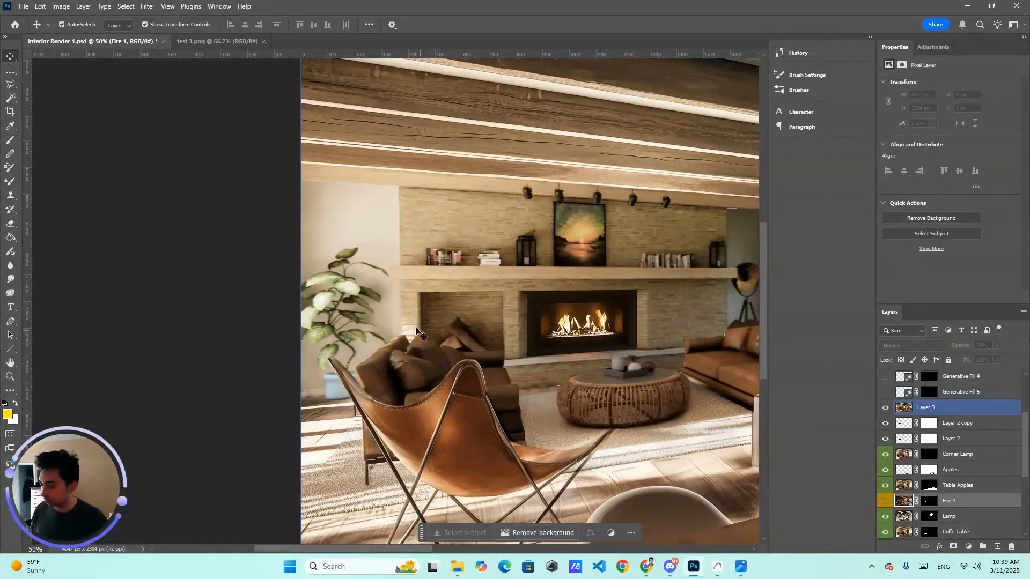
{"action": "left_click_drag", "start_coordinate": [445, 549], "coordinate": [476, 552]}
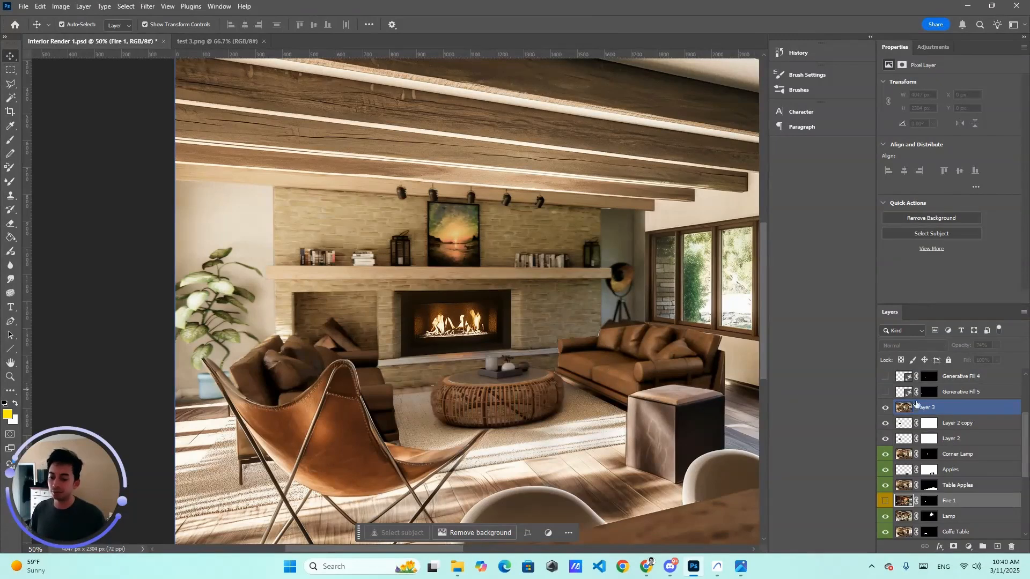
{"action": "left_click", "coordinate": [893, 395]}
{"action": "left_click", "coordinate": [886, 392]}
{"action": "left_click", "coordinate": [888, 395]}
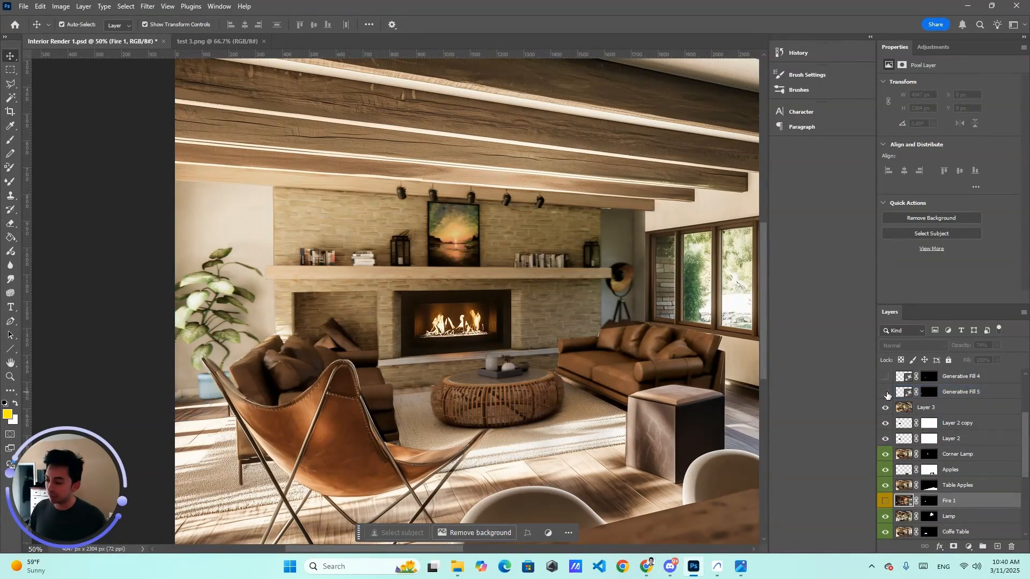
Step: Select the top image layer, Layer 3, and rename it New Image
{"action": "left_click", "coordinate": [207, 403]}
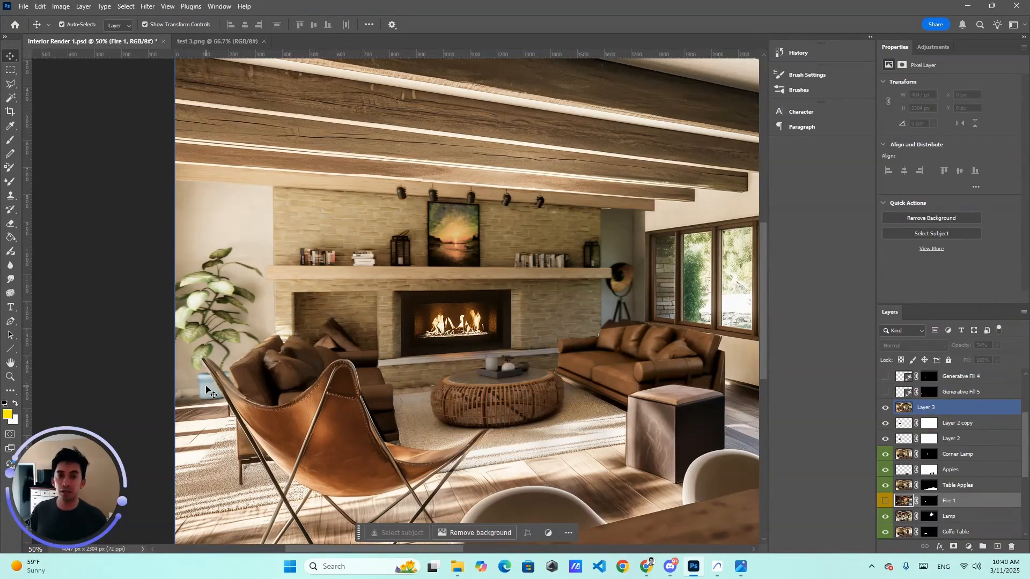
{"action": "left_click", "coordinate": [122, 328]}
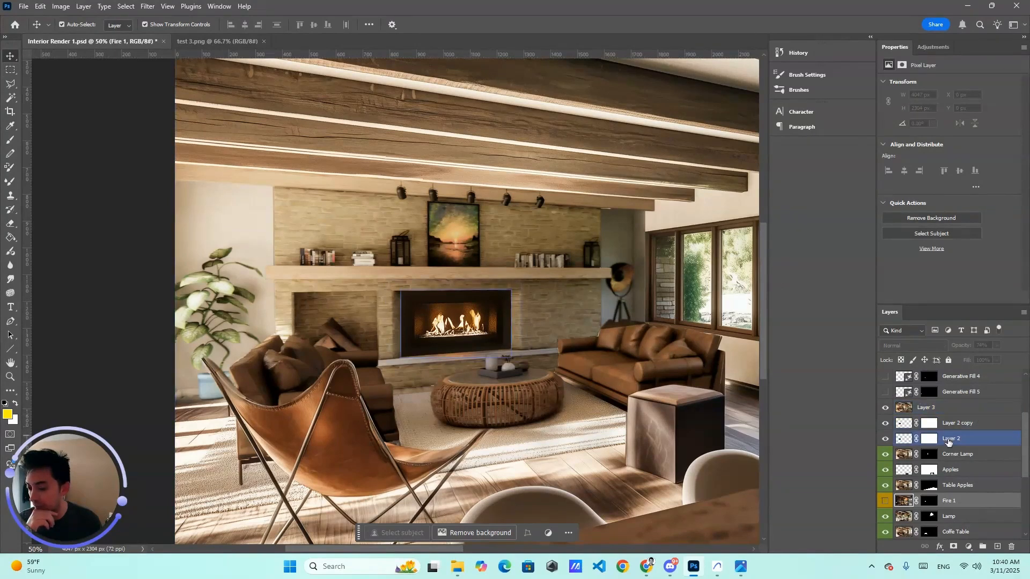
{"action": "left_click", "coordinate": [939, 453]}
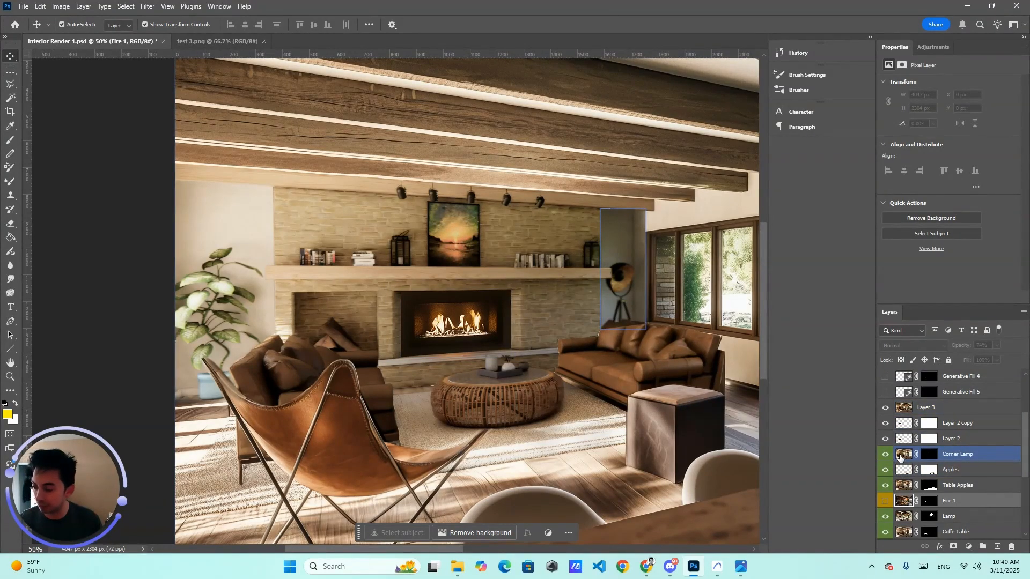
{"action": "left_click", "coordinate": [732, 303]}
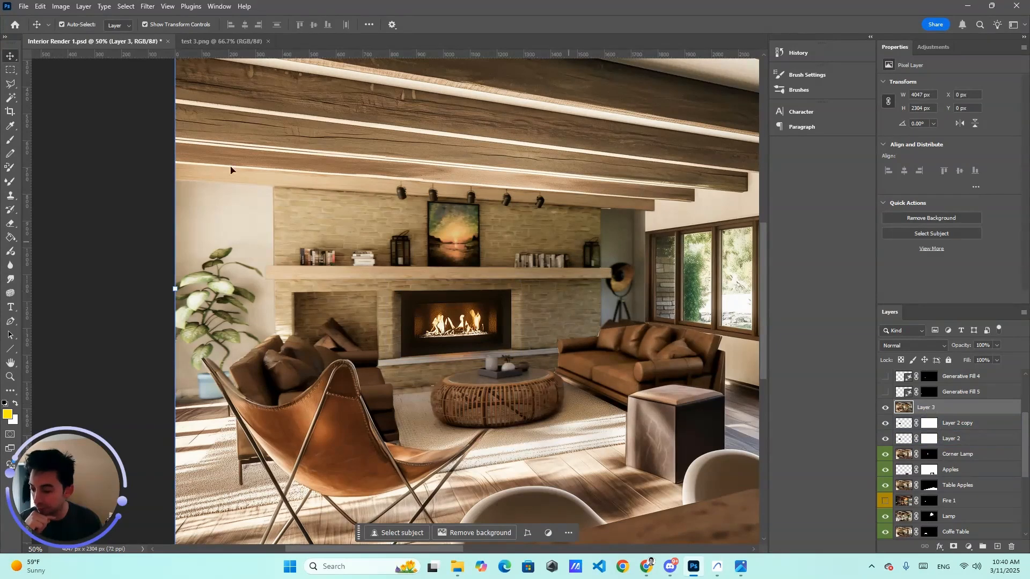
{"action": "left_click", "coordinate": [10, 69]}
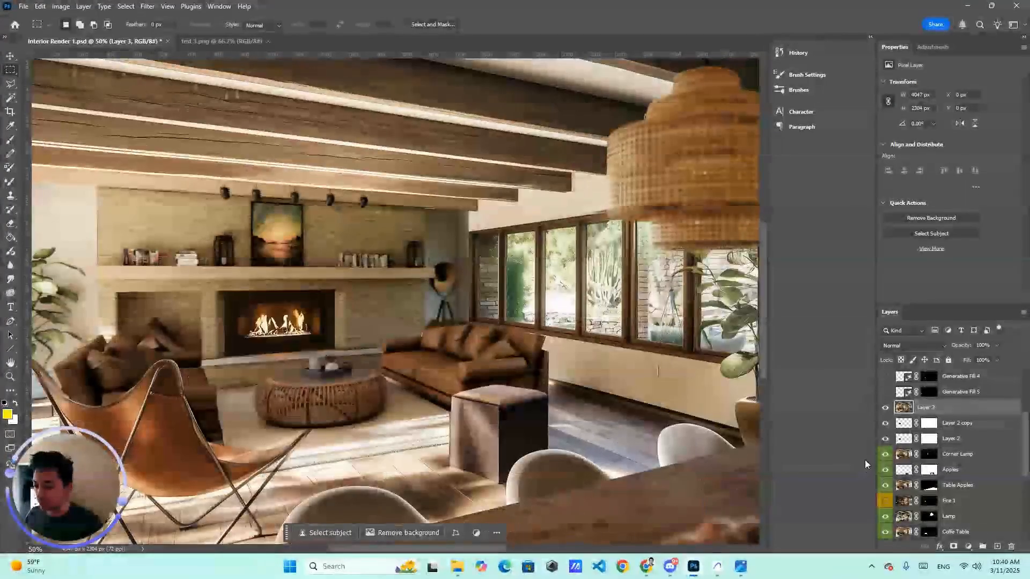
{"action": "double_click", "coordinate": [925, 408]}
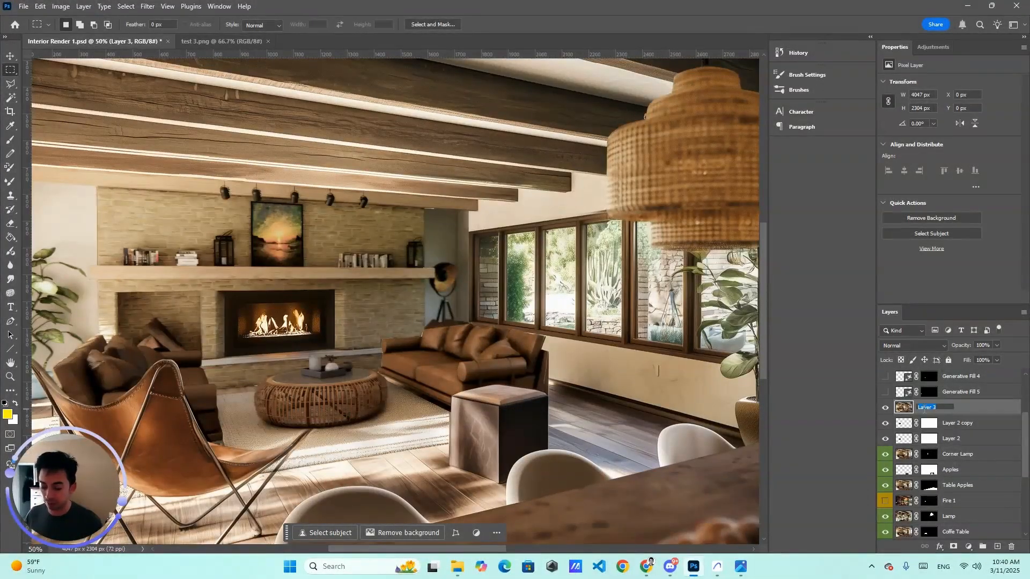
{"action": "type", "text": "N"}
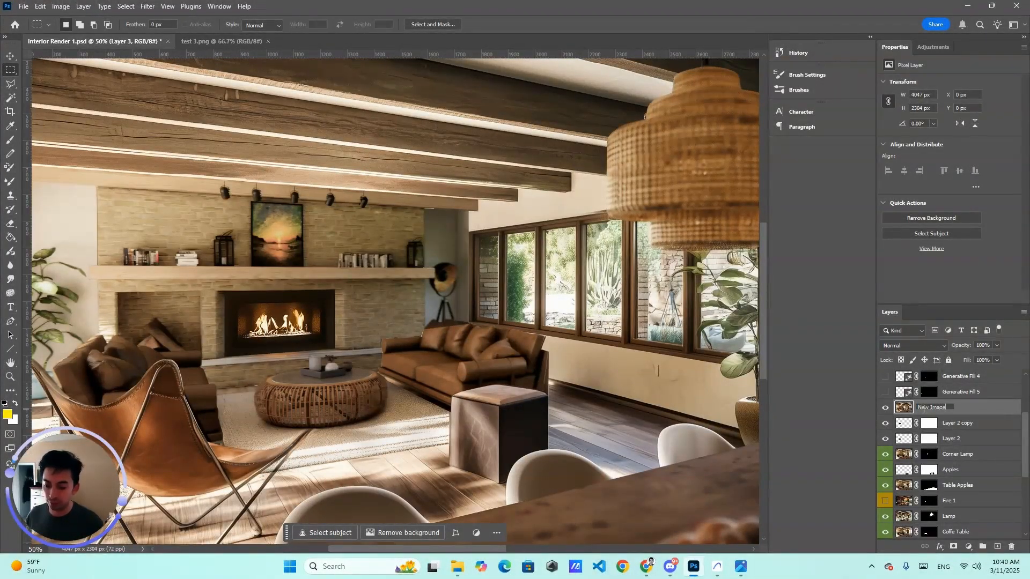
{"action": "type", "text": "ew Image"}
{"action": "key", "text": "Return"}
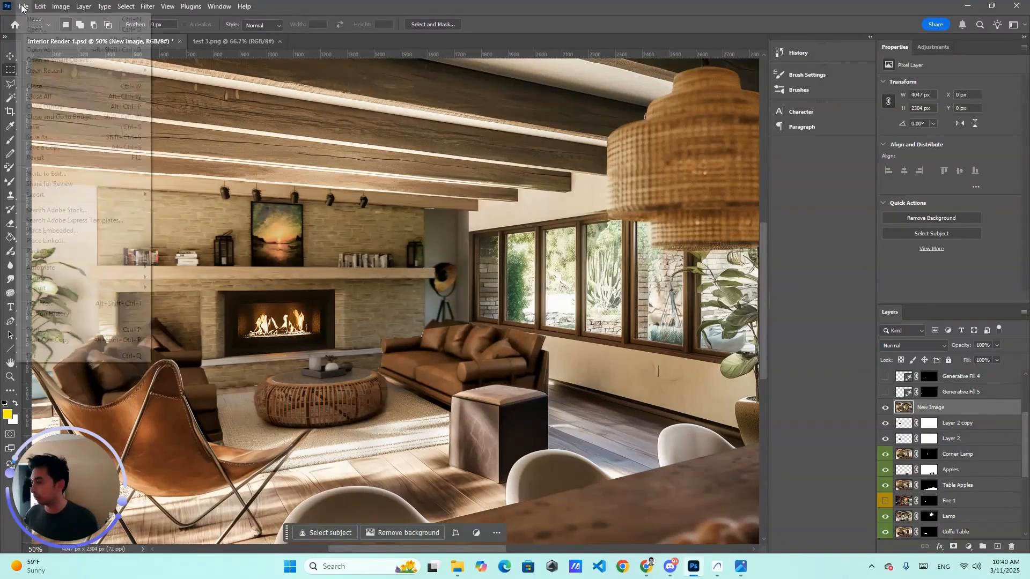
Step: Select a small area about 105 × 60 px on the ceiling beam and run Generative Fill without a prompt
{"action": "left_click", "coordinate": [24, 6]}
{"action": "left_click", "coordinate": [581, 203]}
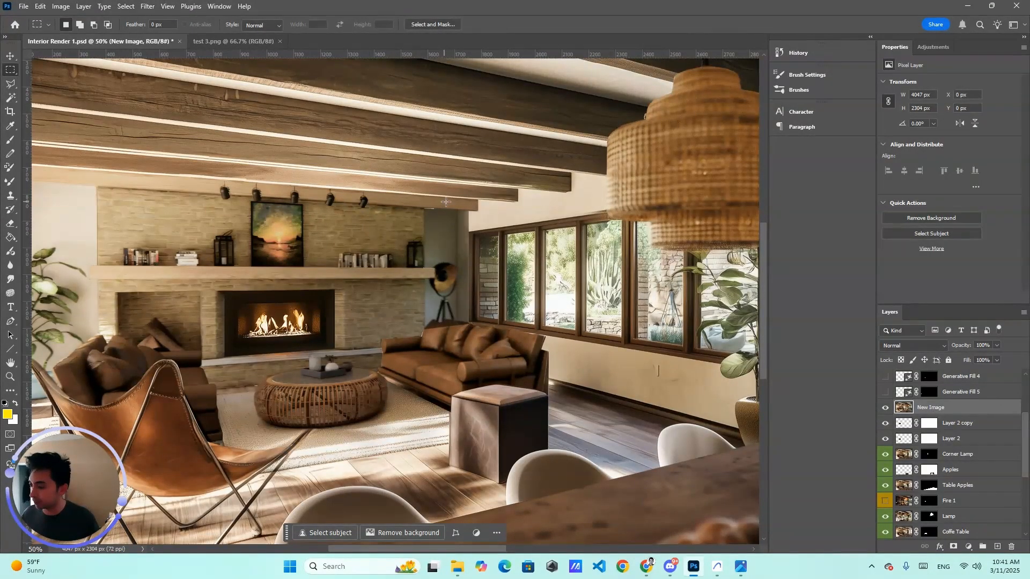
{"action": "left_click_drag", "start_coordinate": [442, 200], "coordinate": [417, 215]}
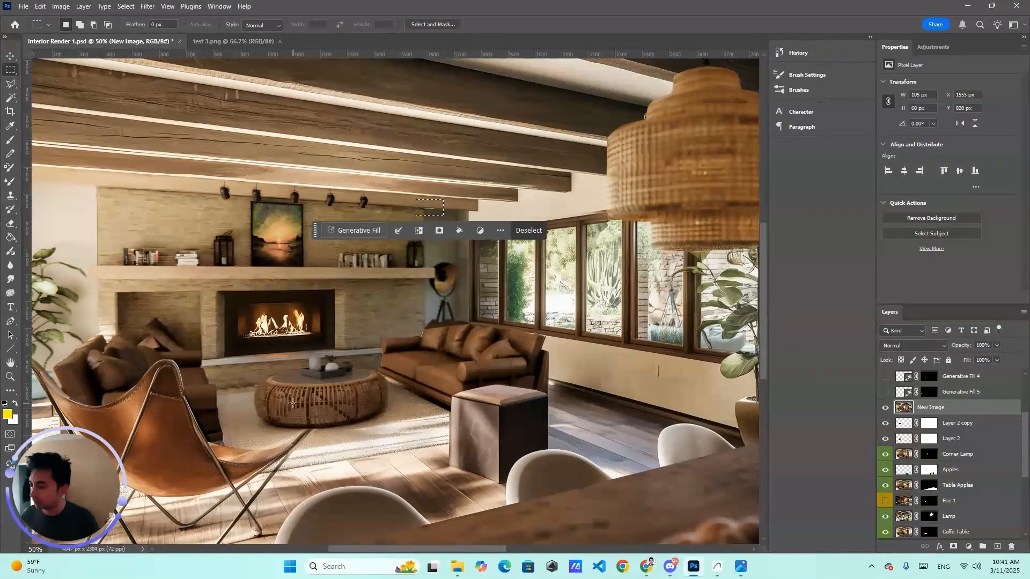
{"action": "left_click", "coordinate": [355, 231]}
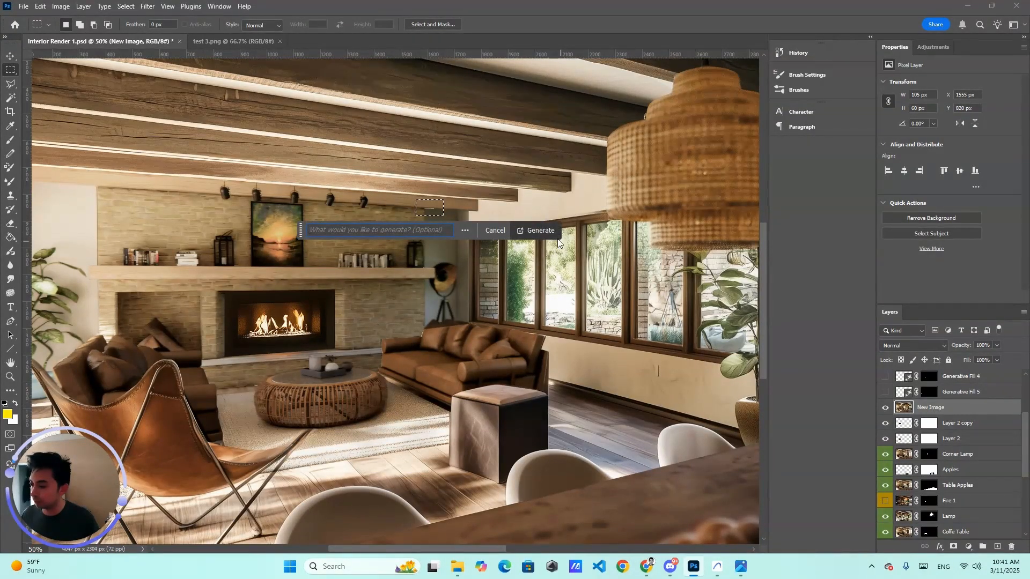
{"action": "left_click", "coordinate": [538, 230]}
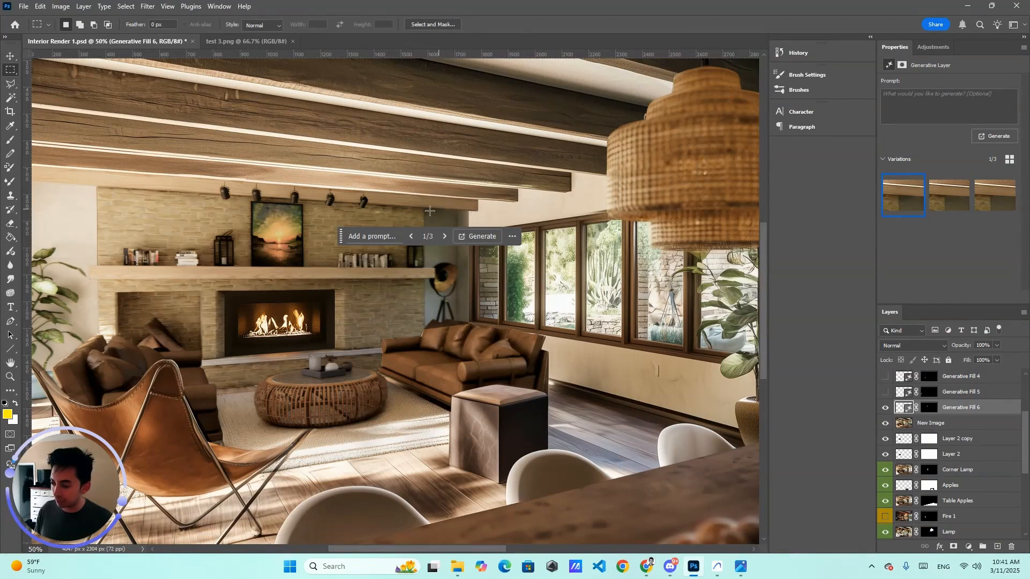
Step: Choose the third generated variation and merge the fill layer down into New Image
{"action": "left_click", "coordinate": [947, 196]}
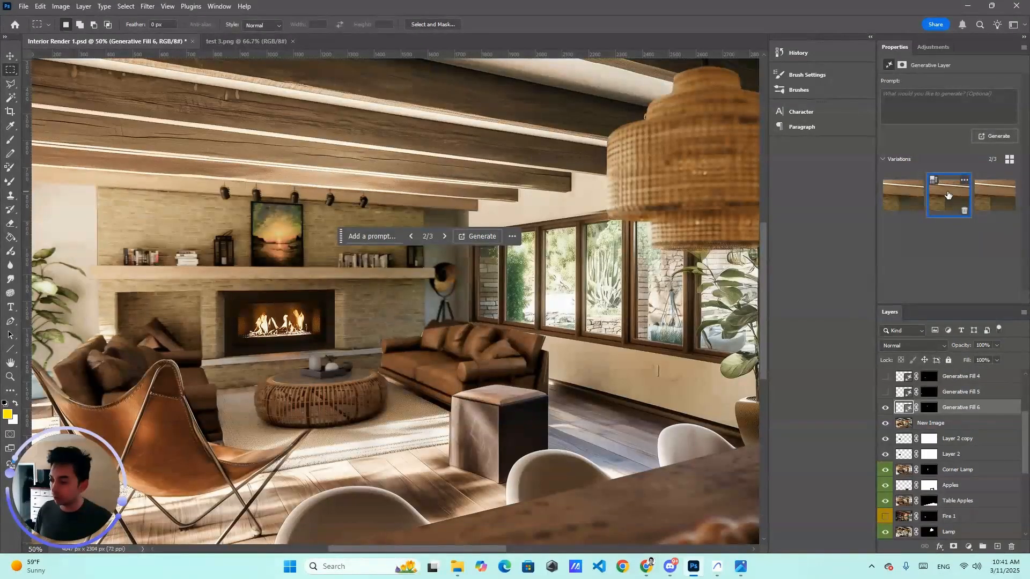
{"action": "left_click", "coordinate": [988, 197]}
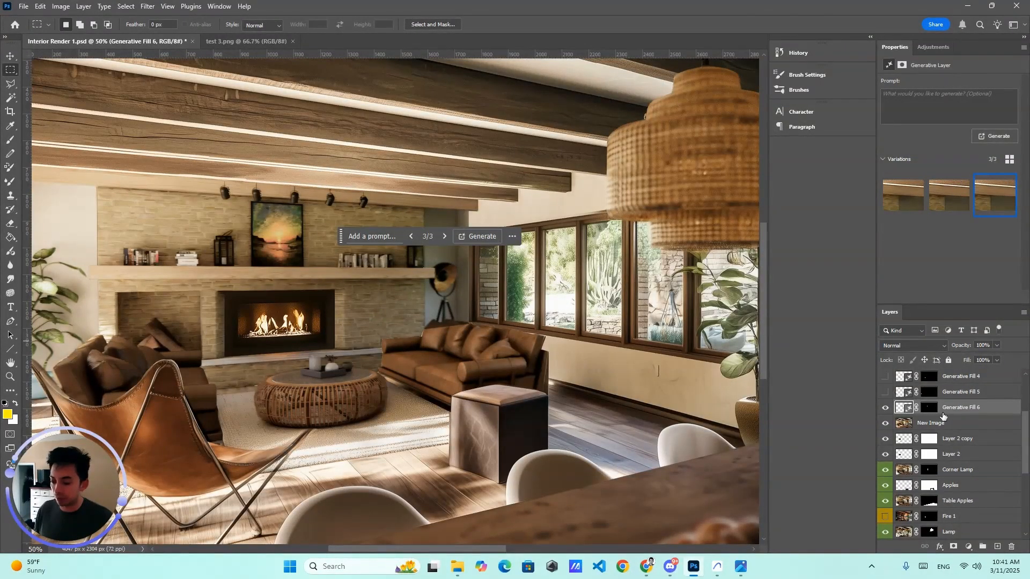
{"action": "key", "text": "ctrl+e"}
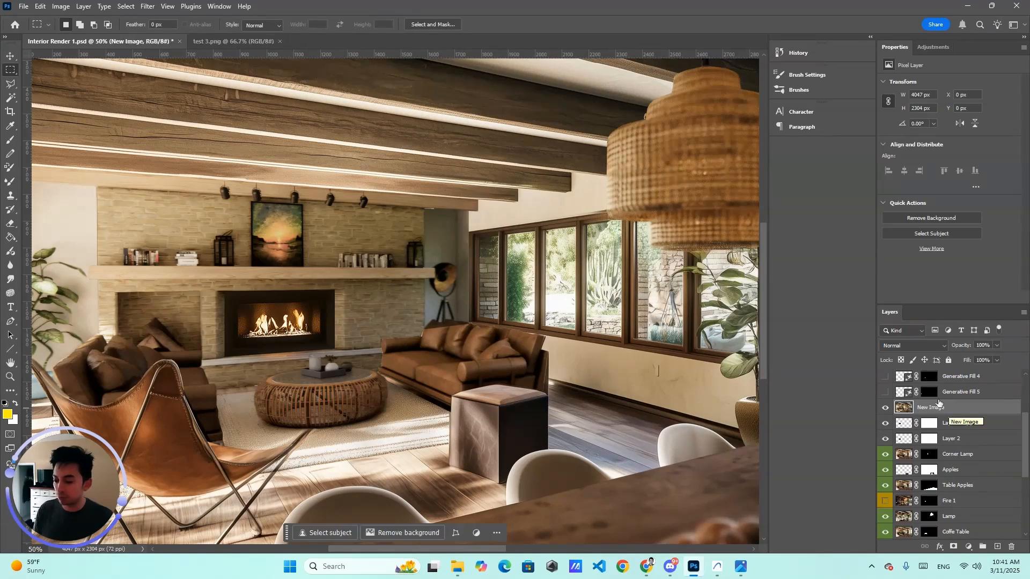
Step: Turn on the visibility of the Generative Fill 5, 4, 3 and 2 layers
{"action": "left_click", "coordinate": [947, 394]}
{"action": "scroll", "coordinate": [925, 414], "scroll_direction": "up", "scroll_amount": 2}
{"action": "left_click", "coordinate": [885, 423]}
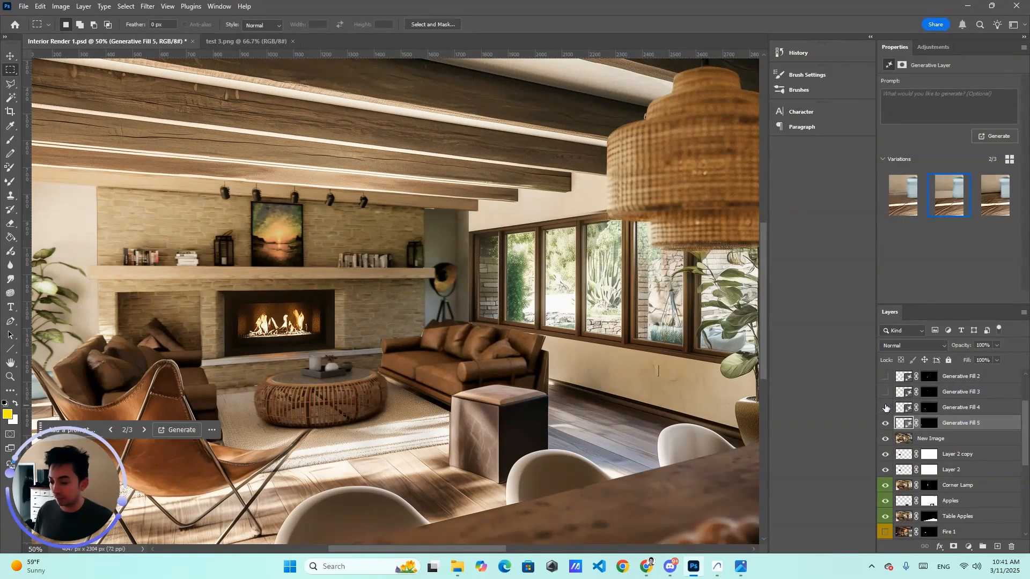
{"action": "left_click", "coordinate": [886, 407]}
{"action": "left_click", "coordinate": [886, 392]}
{"action": "left_click", "coordinate": [885, 377]}
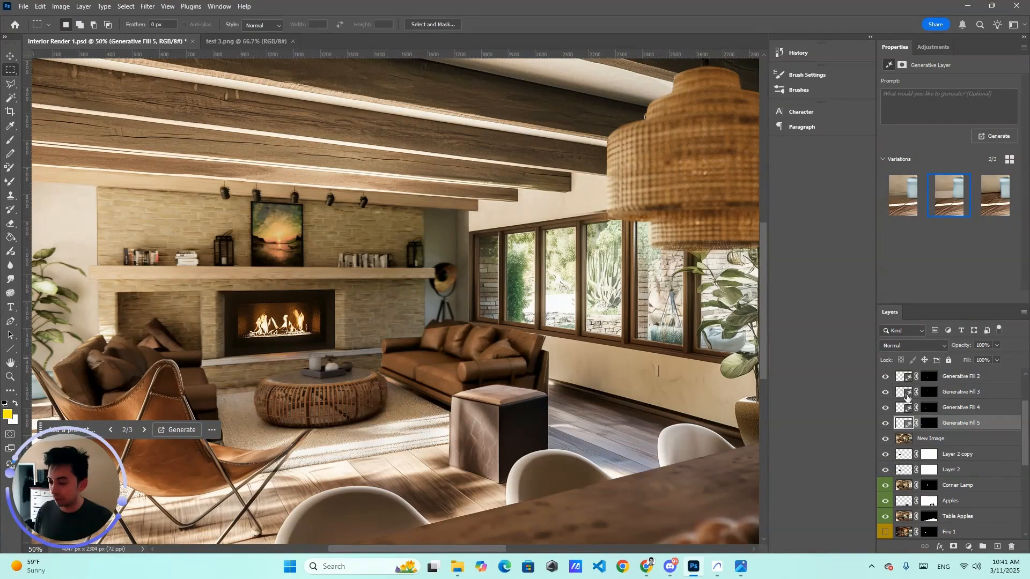
Step: Select the Original Mask 2 layer and turn on its visibility
{"action": "scroll", "coordinate": [907, 396], "scroll_direction": "up", "scroll_amount": 2}
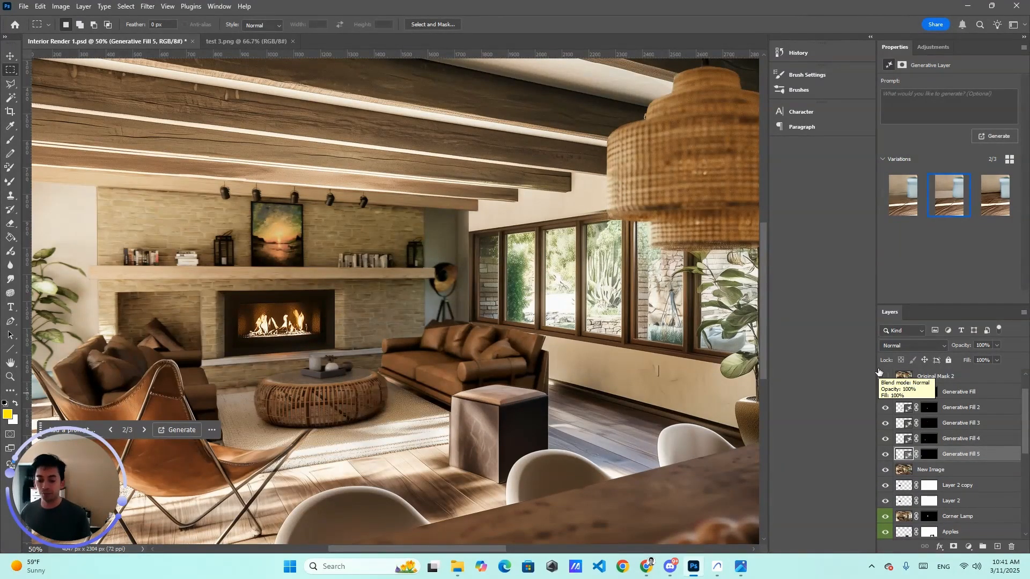
{"action": "key", "text": "ctrl+minus"}
{"action": "scroll", "coordinate": [968, 412], "scroll_direction": "up", "scroll_amount": 2}
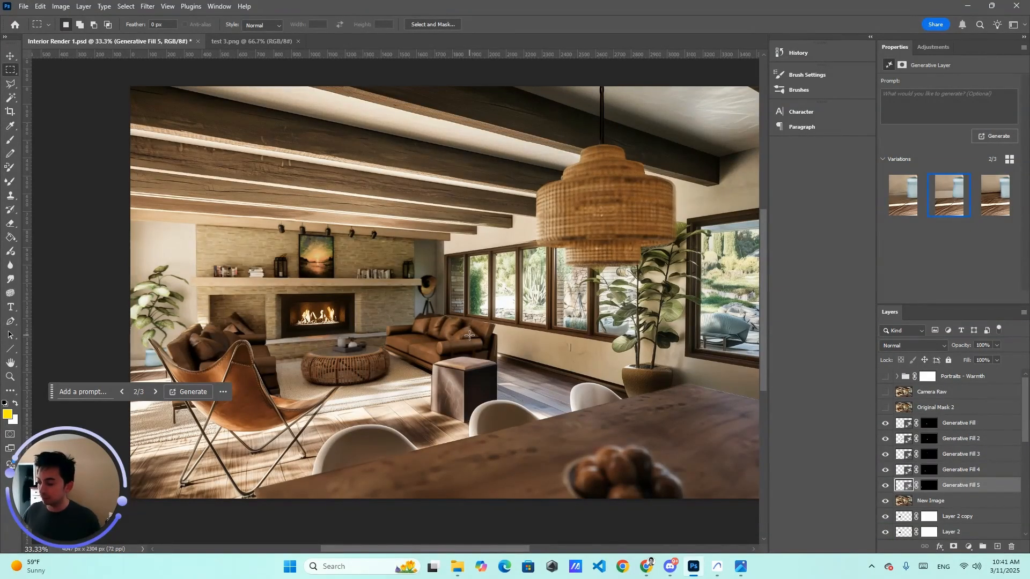
{"action": "left_click", "coordinate": [936, 409]}
{"action": "left_click", "coordinate": [885, 409]}
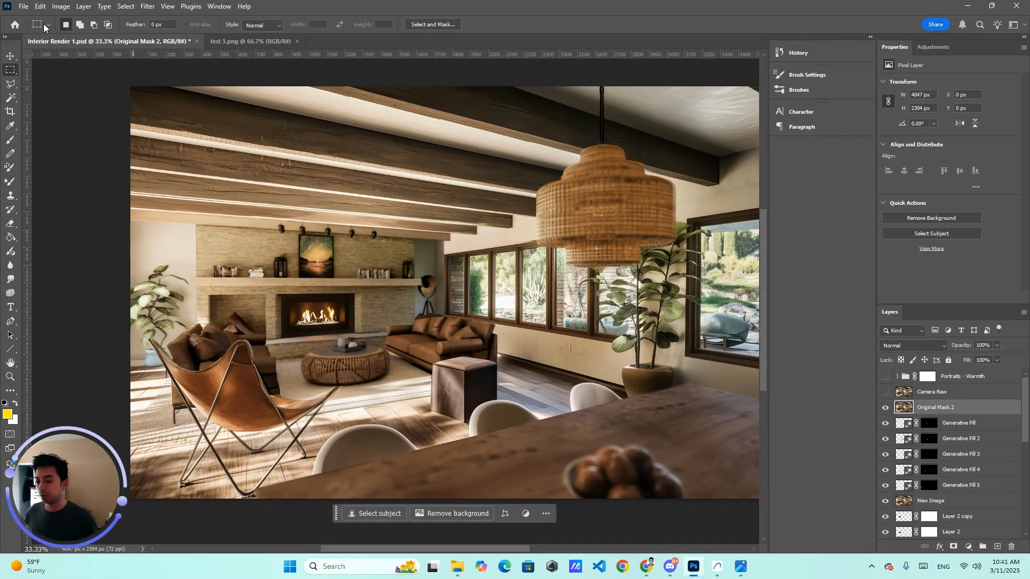
Step: Select the Camera Raw layer and turn on its visibility
{"action": "left_click", "coordinate": [902, 393]}
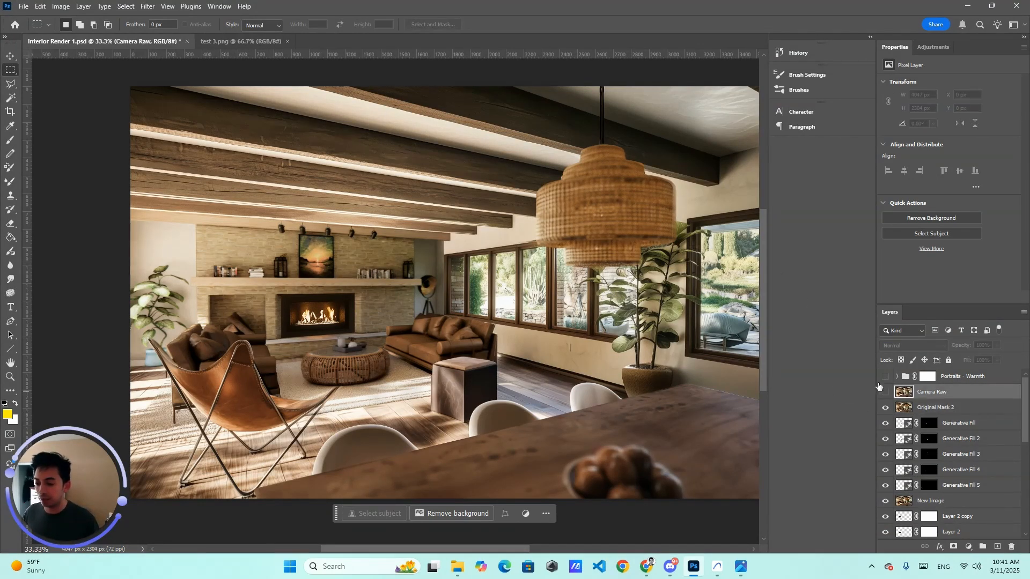
{"action": "left_click", "coordinate": [148, 6]}
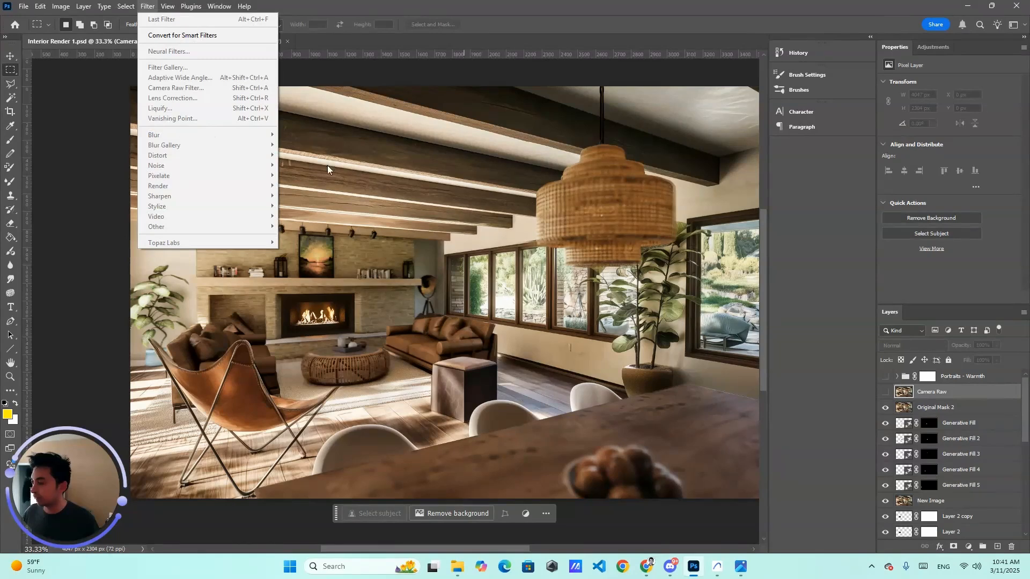
{"action": "key", "text": "Escape"}
{"action": "left_click", "coordinate": [886, 392]}
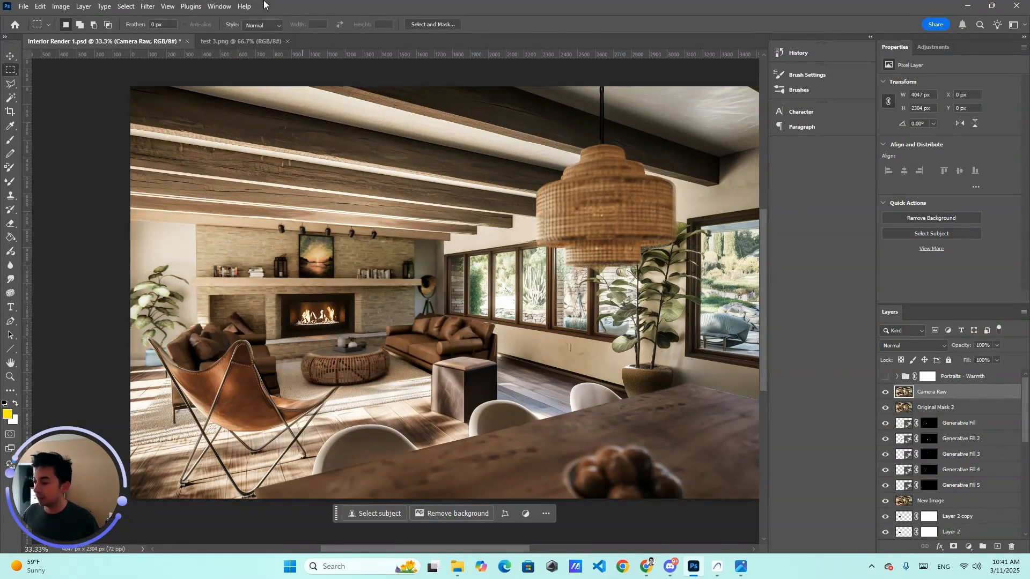
{"action": "left_click", "coordinate": [148, 6]}
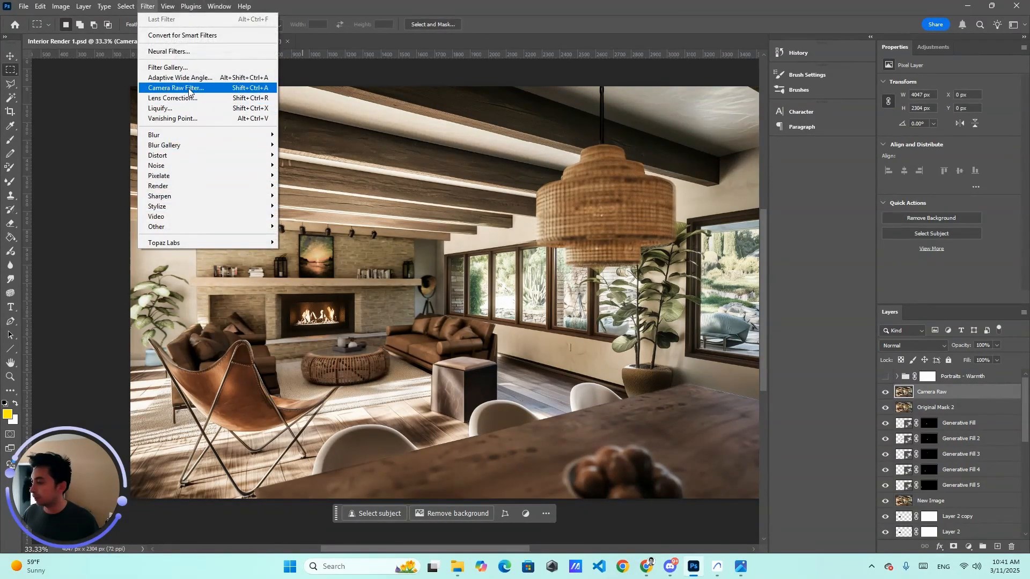
{"action": "key", "text": "Escape"}
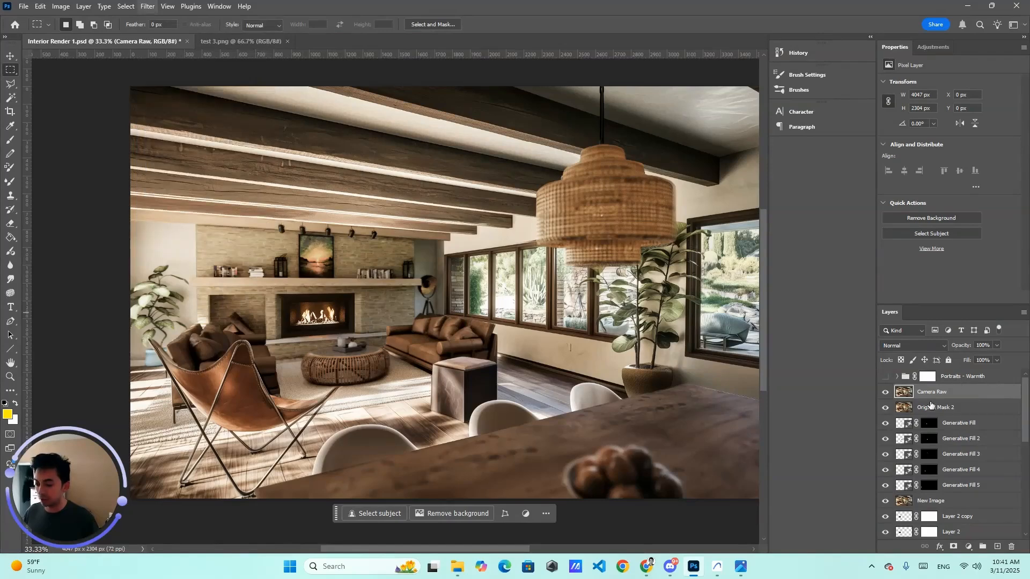
{"action": "left_click", "coordinate": [883, 393]}
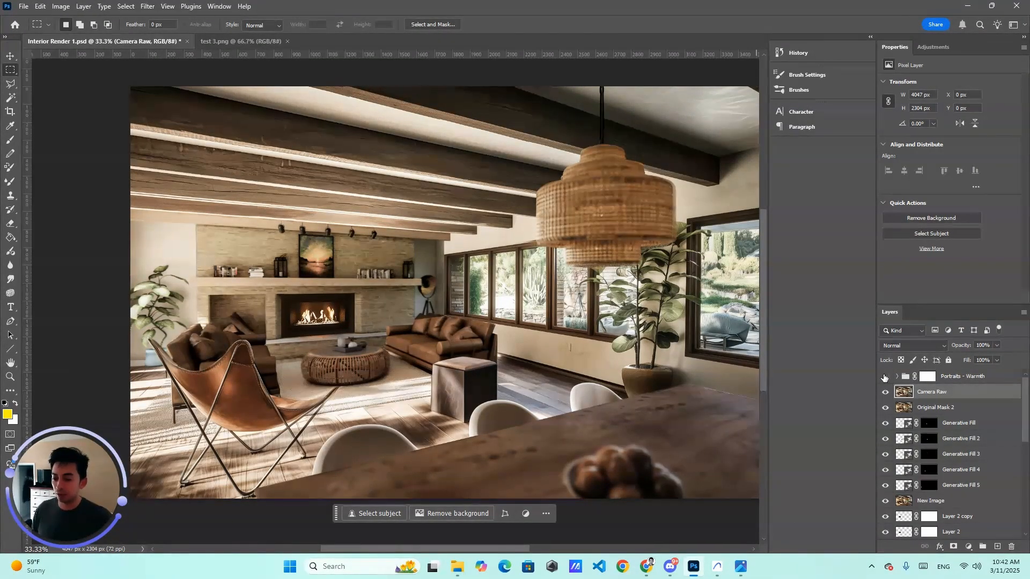
Step: Select the Portraits - Warmth group's mask and turn the group's visibility on
{"action": "left_click", "coordinate": [964, 380]}
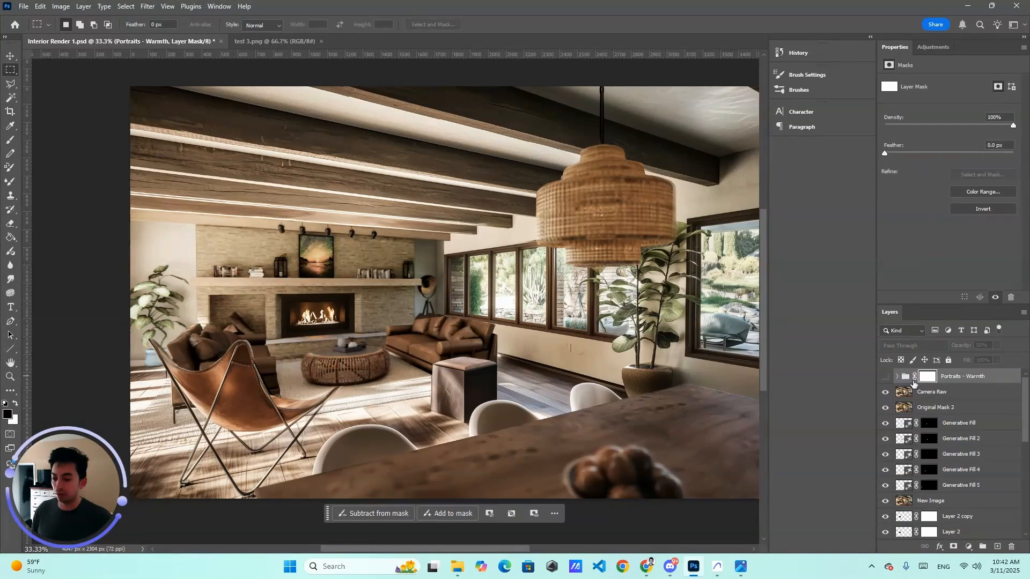
{"action": "left_click", "coordinate": [885, 380]}
{"action": "left_click", "coordinate": [885, 379]}
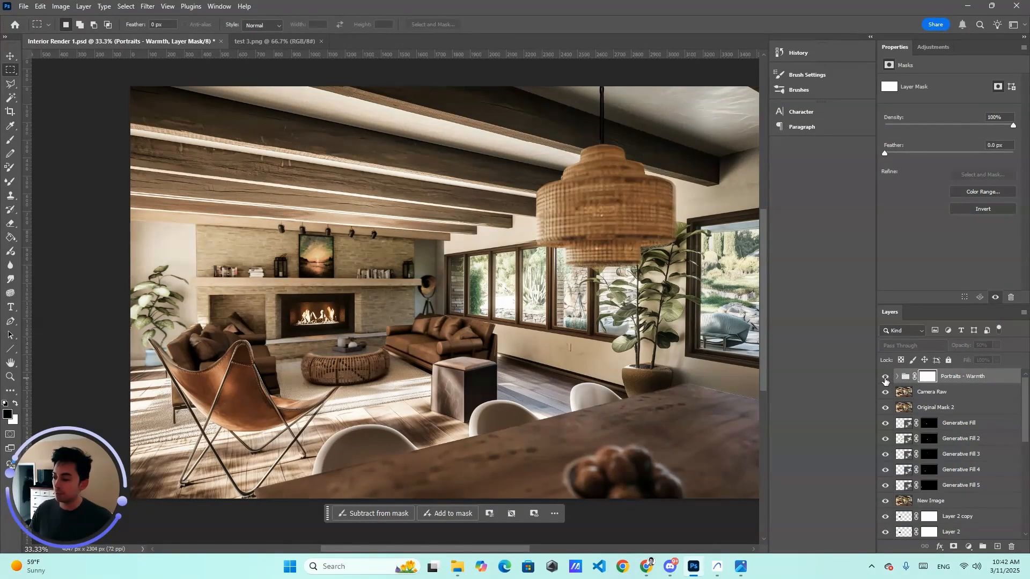
{"action": "left_click", "coordinate": [885, 379]}
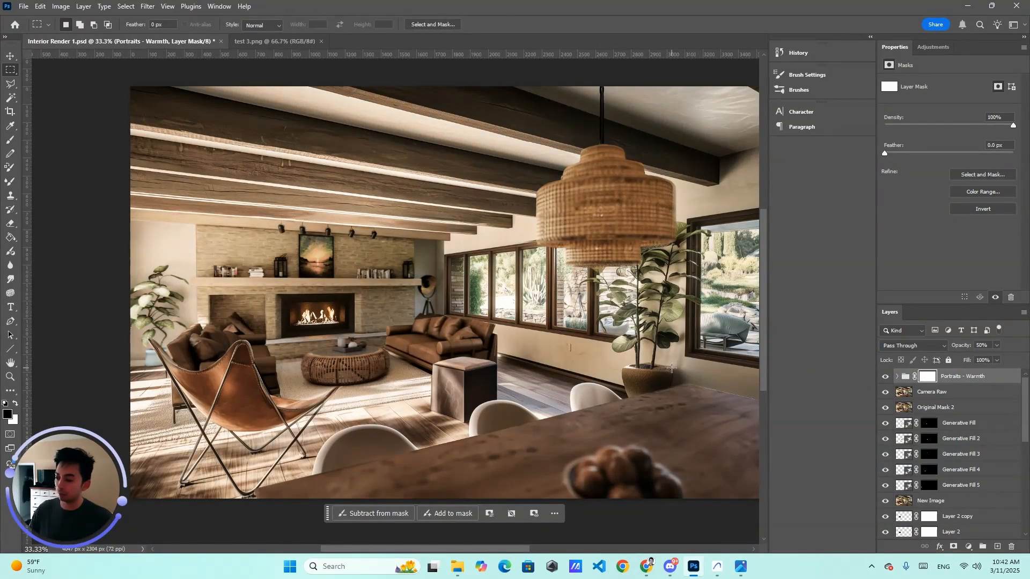
Step: Open the Windows Display settings and switch back to Photoshop
{"action": "left_click", "coordinate": [313, 568]}
{"action": "type", "text": "displa"}
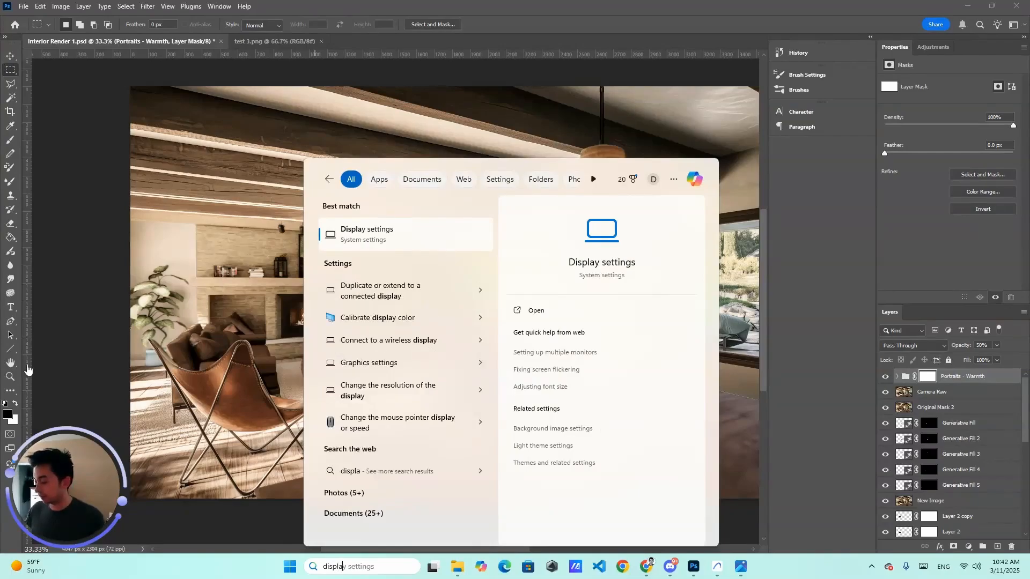
{"action": "left_click", "coordinate": [355, 236]}
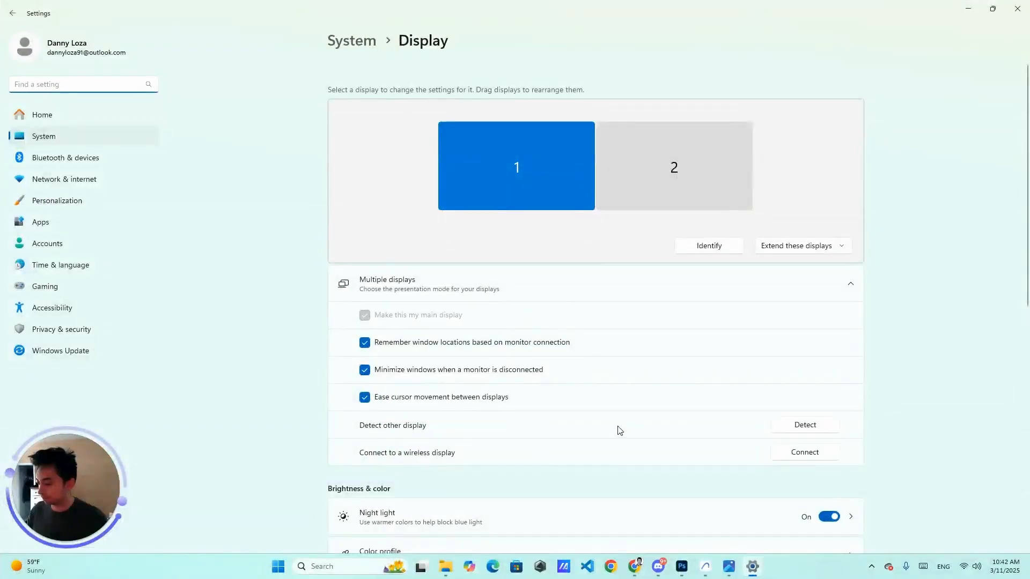
{"action": "key", "text": "alt+Tab"}
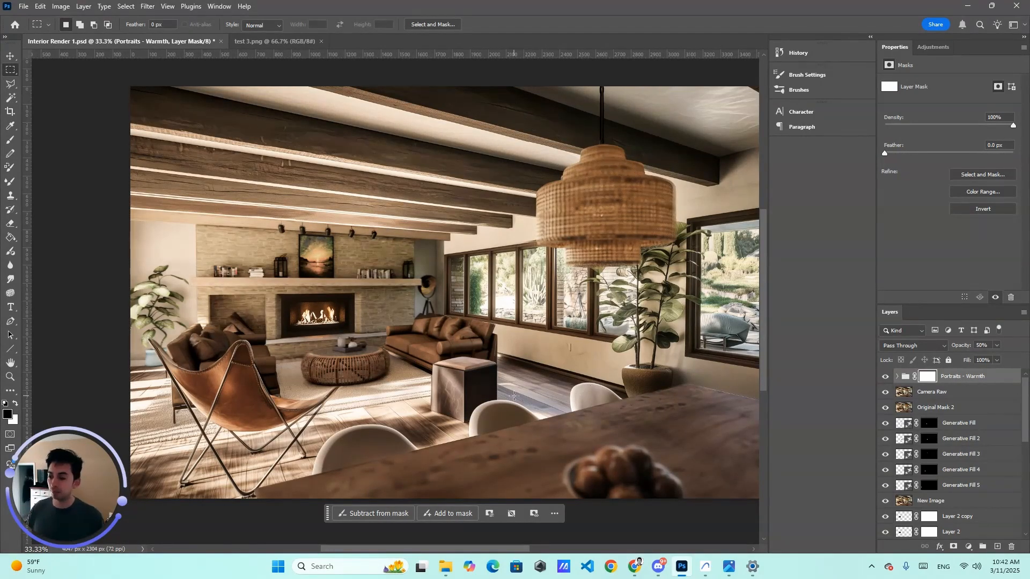
Step: Minimize Photoshop, the browser and the photo viewer windows to reach the desktop
{"action": "left_click", "coordinate": [23, 8]}
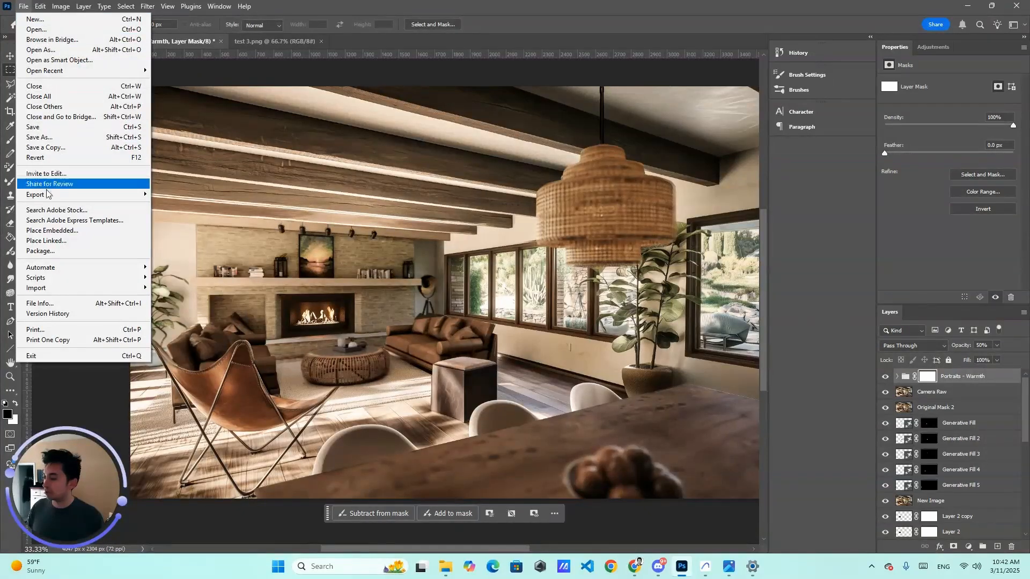
{"action": "mouse_move", "coordinate": [80, 194]}
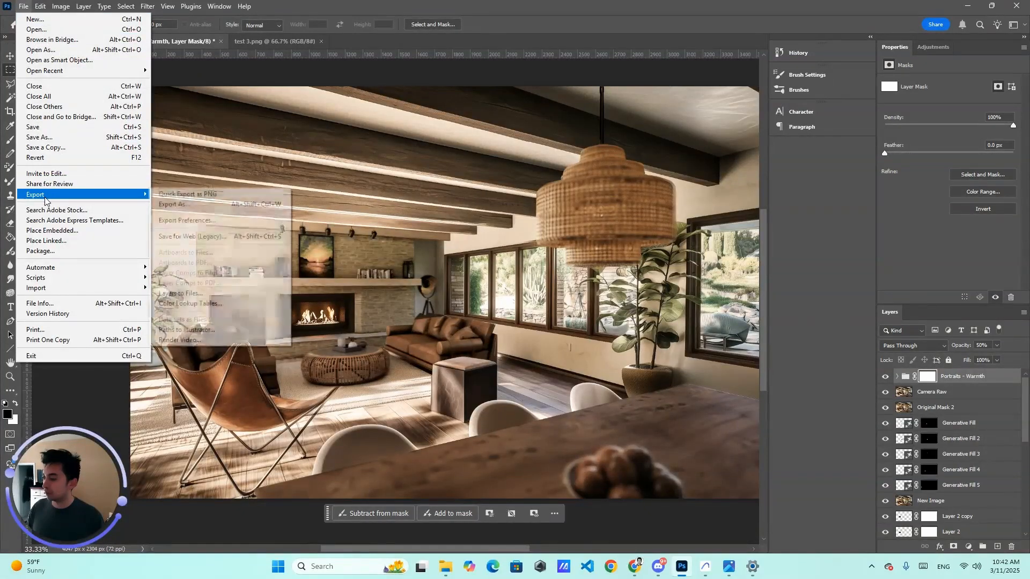
{"action": "left_click", "coordinate": [969, 7]}
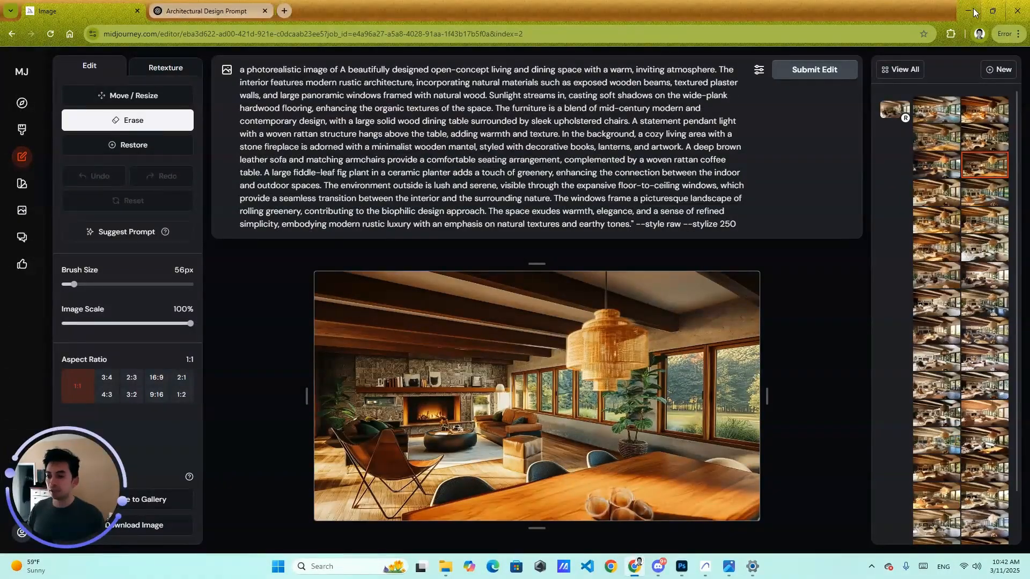
{"action": "left_click", "coordinate": [972, 10]}
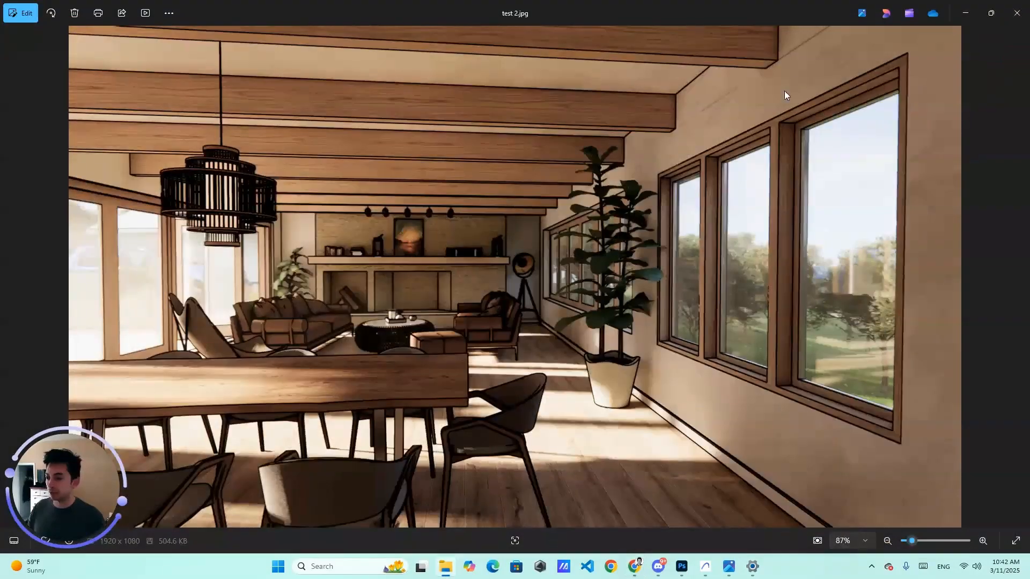
{"action": "left_click_drag", "start_coordinate": [677, 11], "coordinate": [697, 156]}
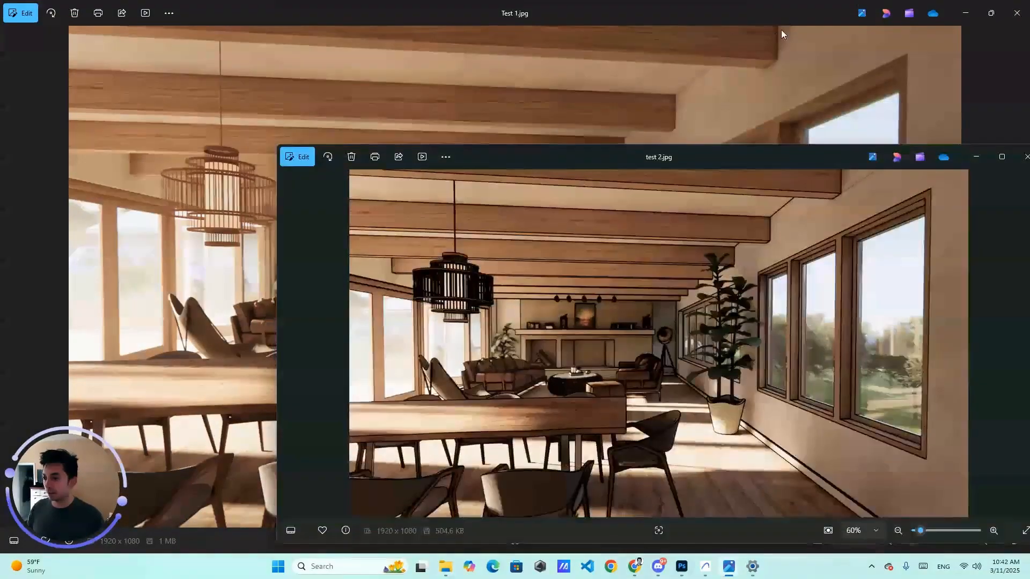
{"action": "left_click", "coordinate": [964, 12]}
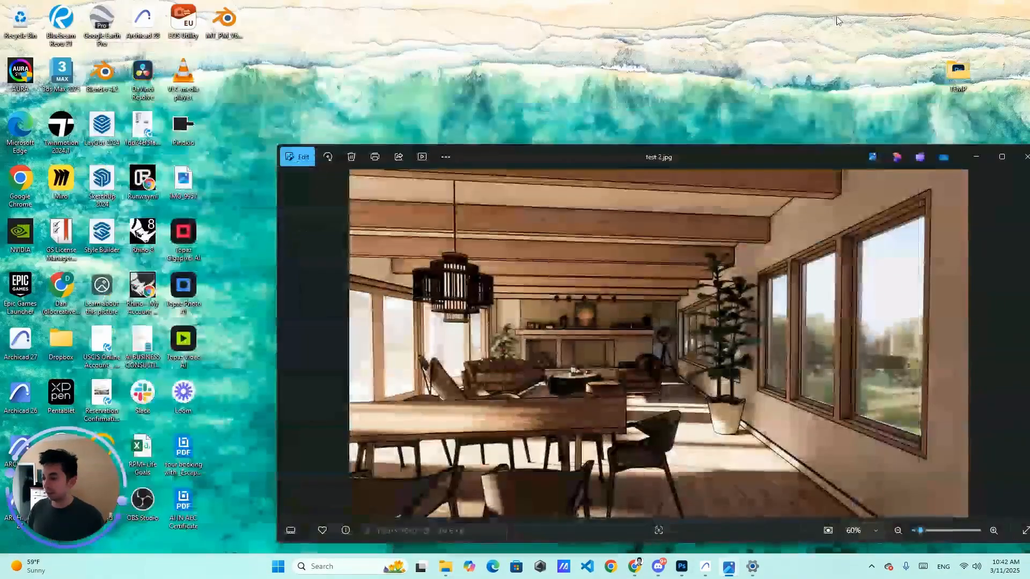
Step: Launch Topaz Photo AI from the desktop and close its welcome dialog
{"action": "double_click", "coordinate": [185, 290]}
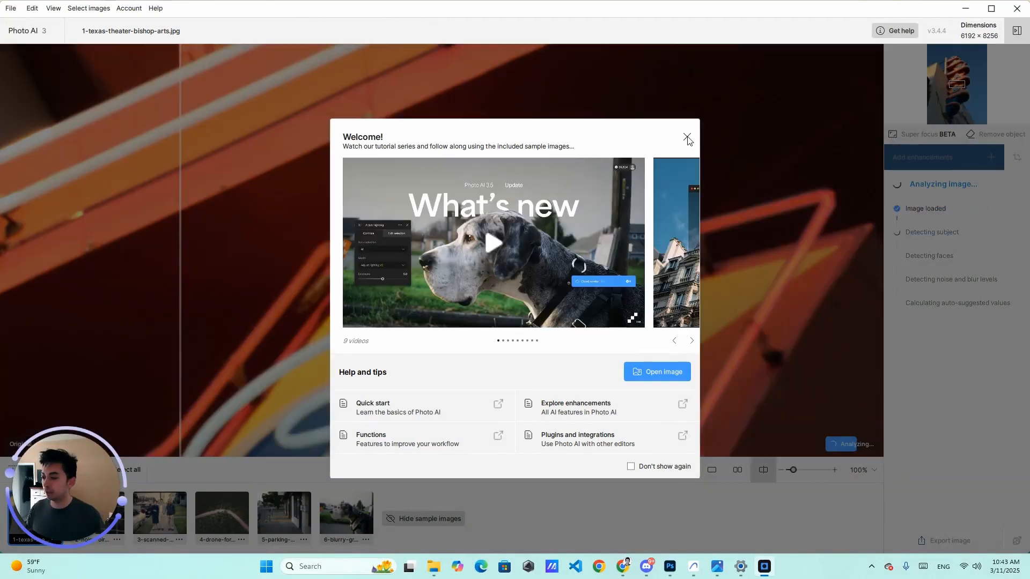
{"action": "left_click", "coordinate": [686, 137]}
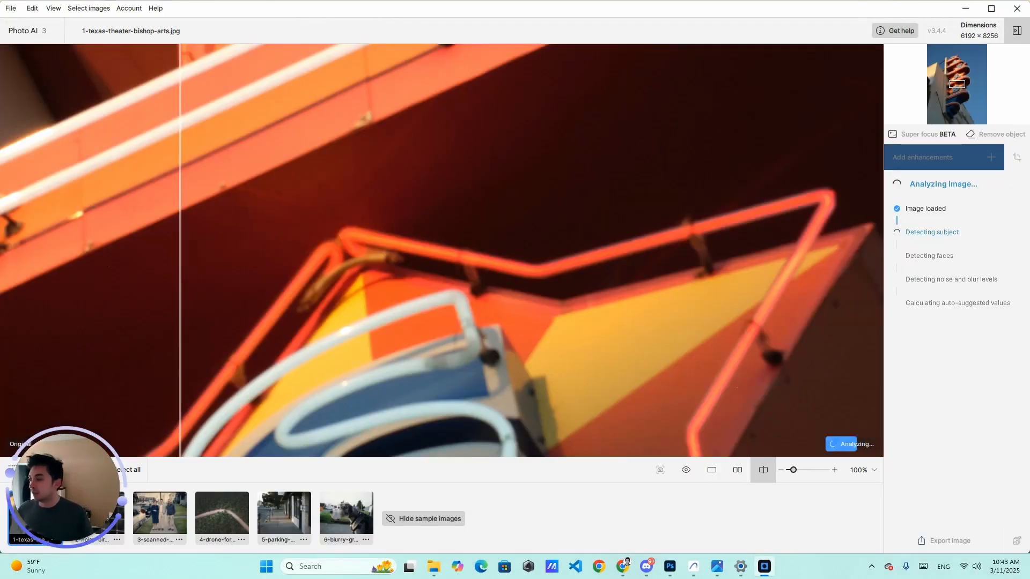
Step: Close all the open sample images in Photo AI
{"action": "left_click", "coordinate": [11, 8]}
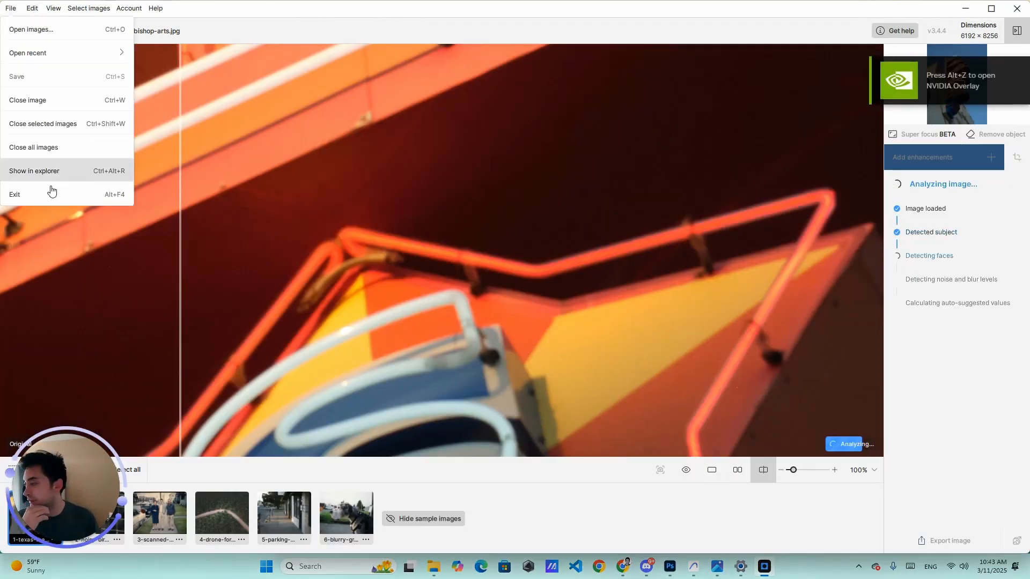
{"action": "left_click", "coordinate": [54, 148]}
{"action": "left_click", "coordinate": [572, 286]}
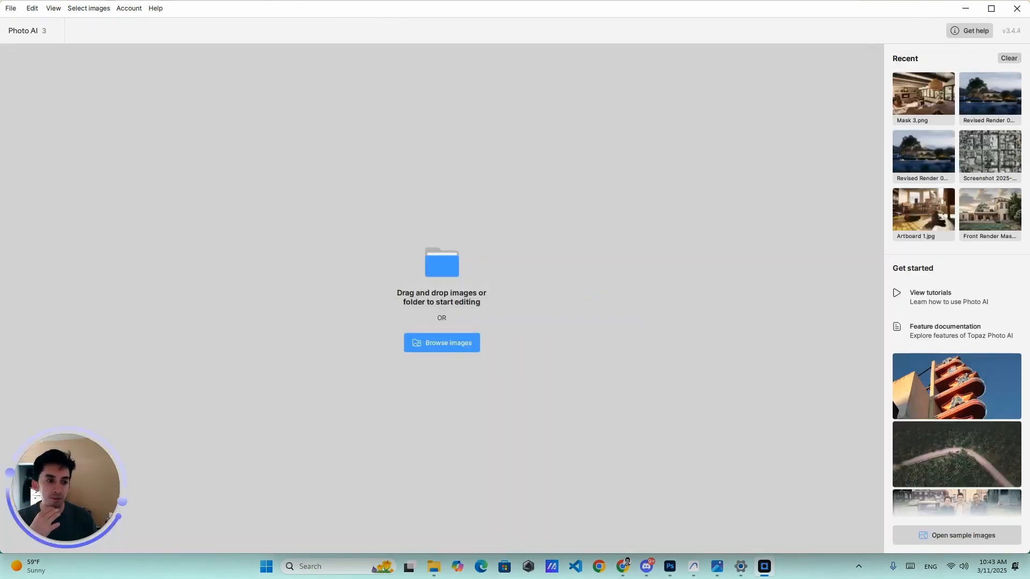
Step: Load Interior Render 1 SM.jpg into Photo AI by dropping it onto the workspace
{"action": "key", "text": "alt+Tab"}
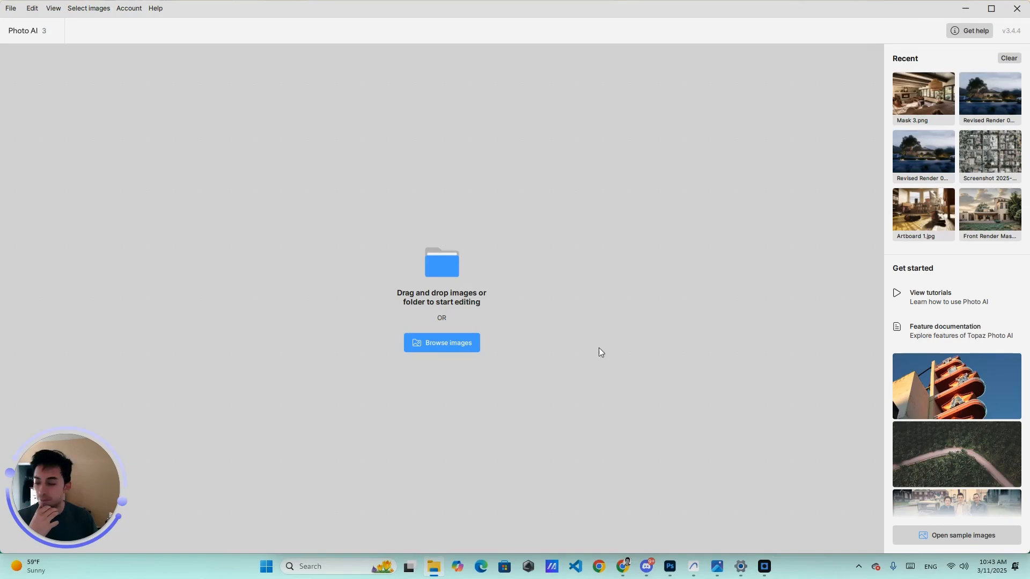
{"action": "left_click_drag", "start_coordinate": [602, 353], "coordinate": [457, 285]}
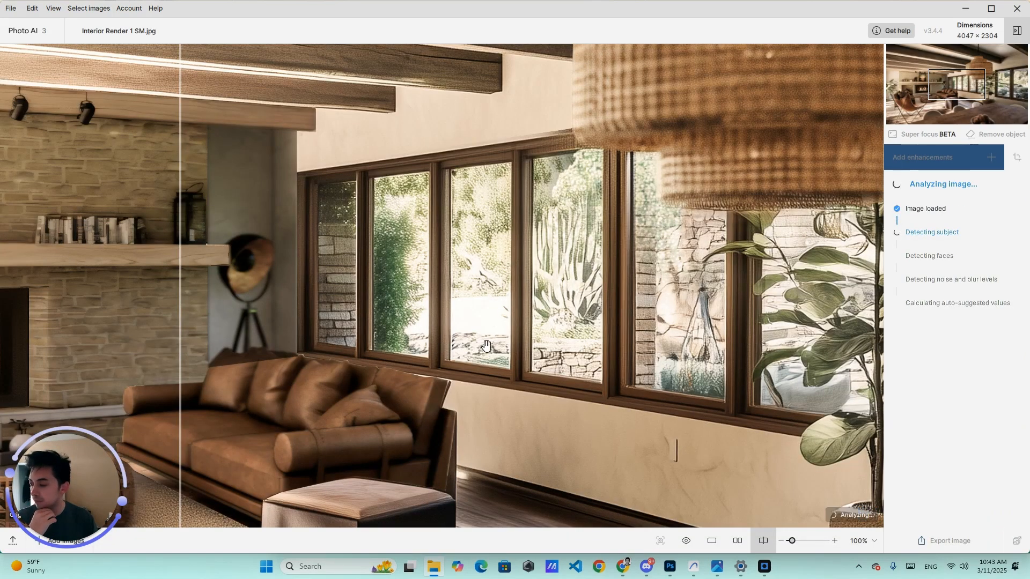
{"action": "scroll", "coordinate": [486, 345], "scroll_direction": "down", "scroll_amount": 5}
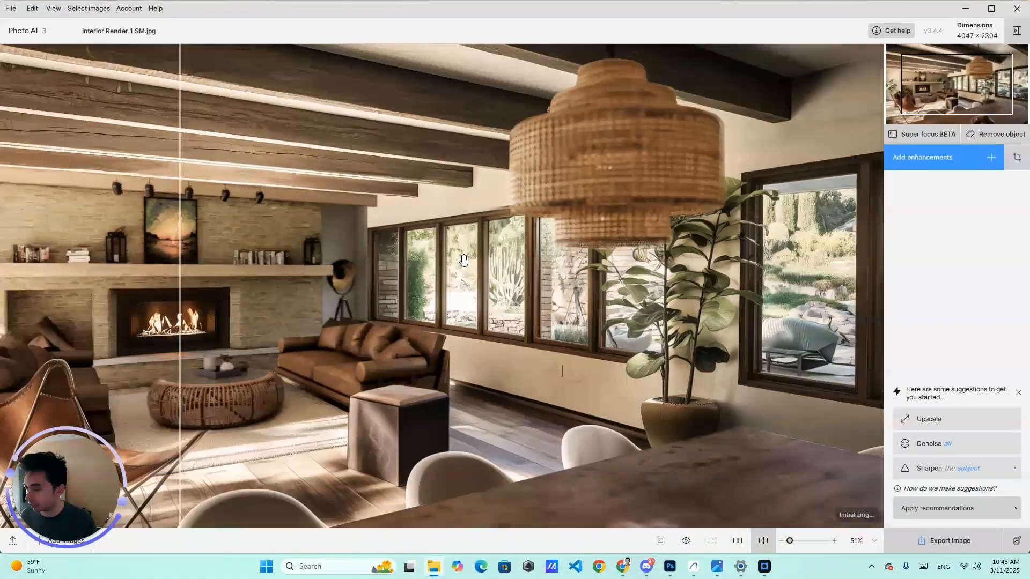
{"action": "scroll", "coordinate": [464, 261], "scroll_direction": "down", "scroll_amount": 2}
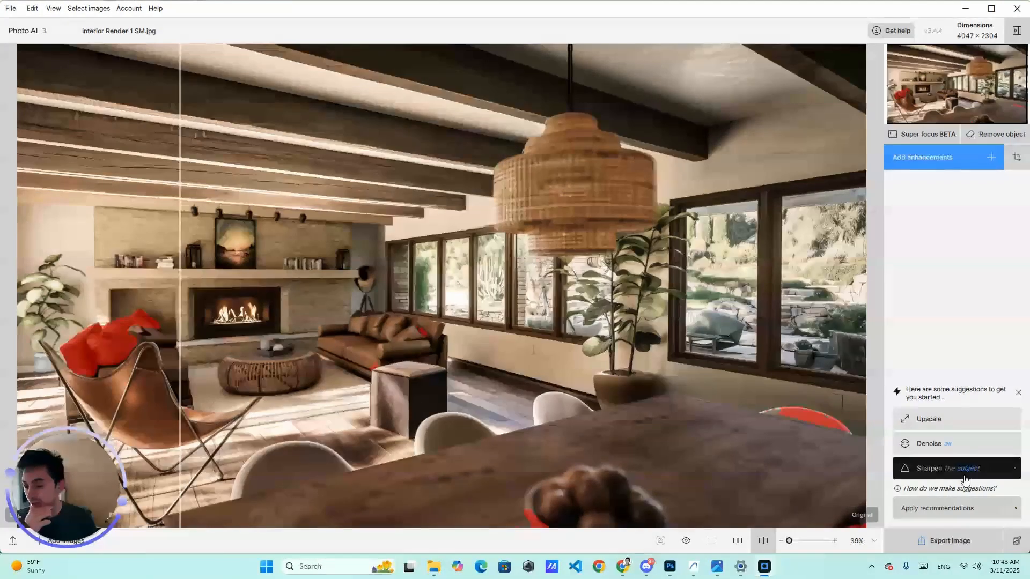
Step: Add the Denoise enhancement and compare it against the original with the split divider
{"action": "left_click", "coordinate": [934, 443]}
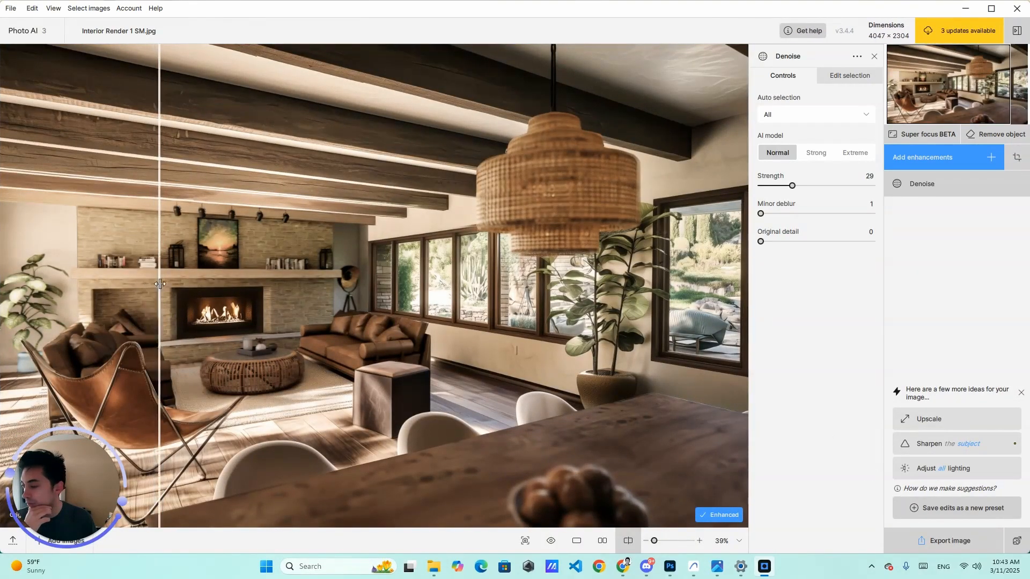
{"action": "left_click_drag", "start_coordinate": [139, 282], "coordinate": [384, 283]}
Step: Add the Sharpen enhancement, set its auto selection to All and strength to 22, and compare results
{"action": "left_click", "coordinate": [935, 443]}
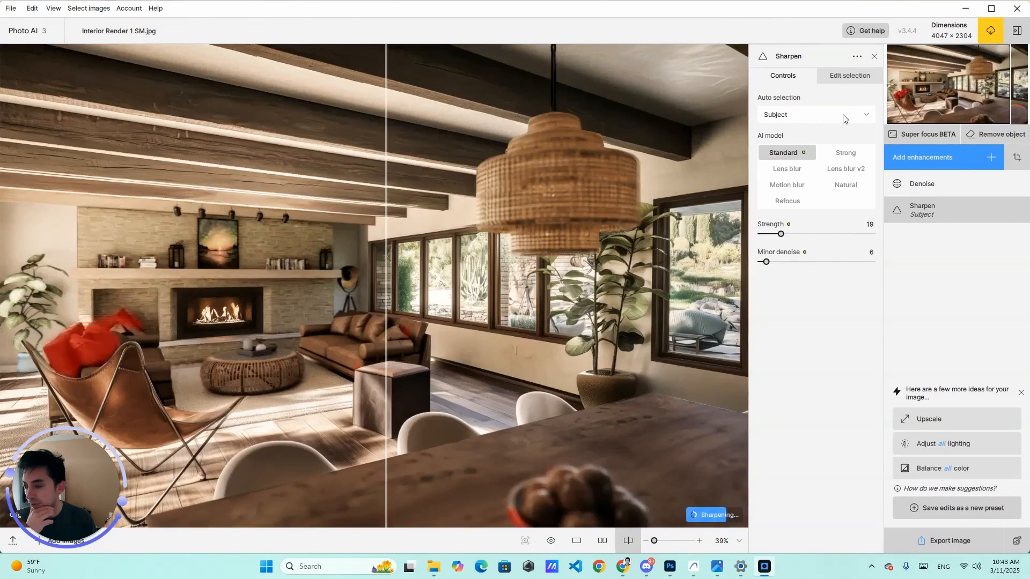
{"action": "left_click", "coordinate": [838, 115]}
{"action": "left_click", "coordinate": [775, 132]}
{"action": "left_click_drag", "start_coordinate": [395, 268], "coordinate": [326, 301]}
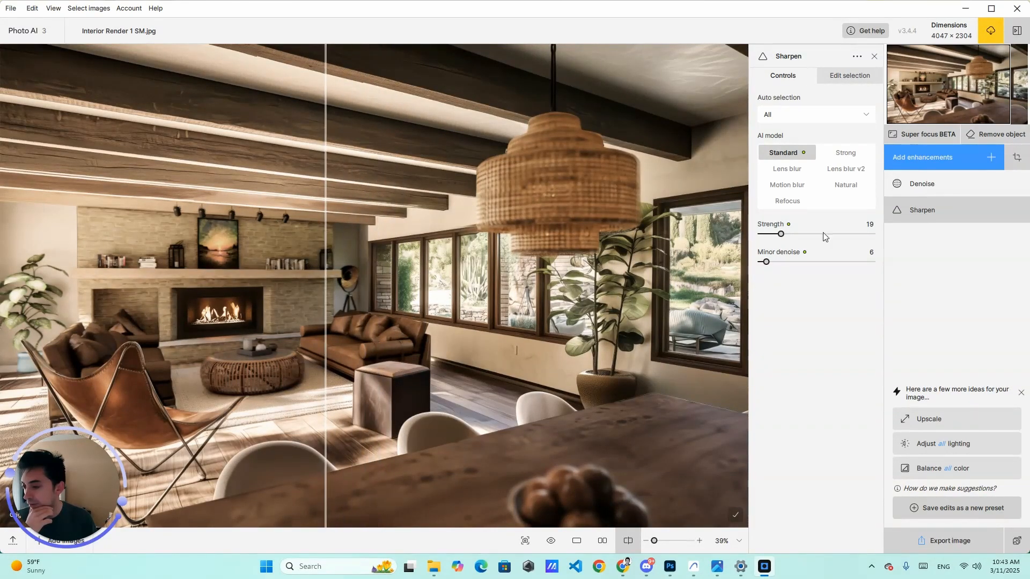
{"action": "left_click", "coordinate": [785, 235]}
{"action": "left_click_drag", "start_coordinate": [335, 274], "coordinate": [385, 386]}
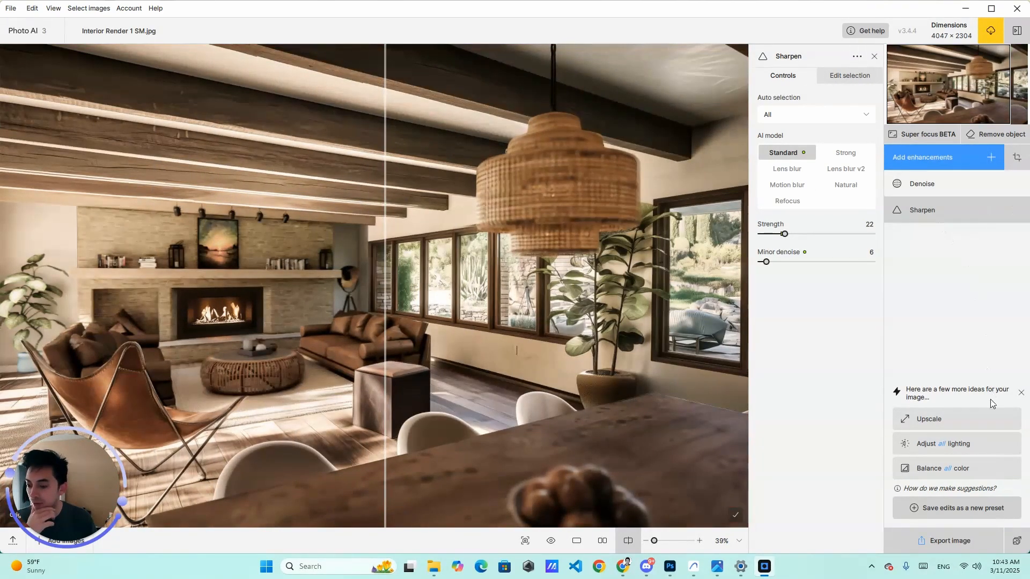
Step: Add the Upscale enhancement at 2x with the High fidelity v2 model and compare it against the original with the split divider
{"action": "left_click", "coordinate": [930, 419]}
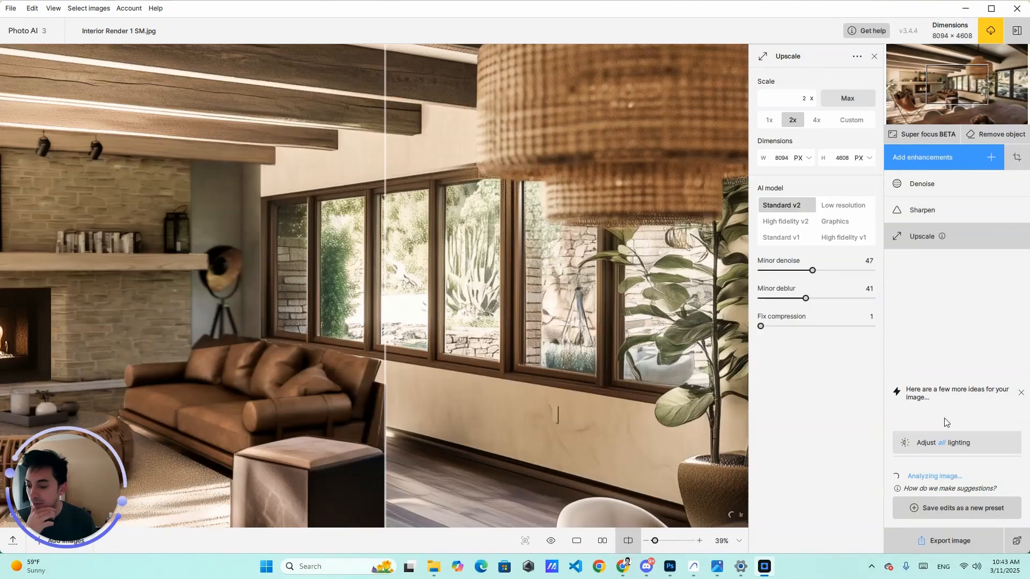
{"action": "left_click", "coordinate": [776, 222]}
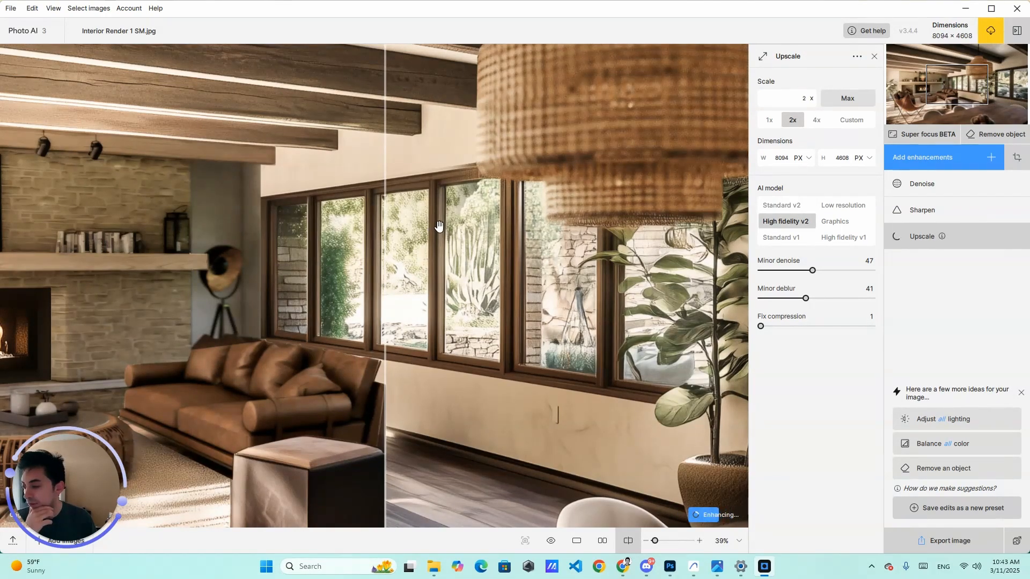
{"action": "left_click_drag", "start_coordinate": [383, 233], "coordinate": [193, 244]}
{"action": "scroll", "coordinate": [348, 257], "scroll_direction": "down", "scroll_amount": 2}
{"action": "scroll", "coordinate": [348, 257], "scroll_direction": "down", "scroll_amount": 3}
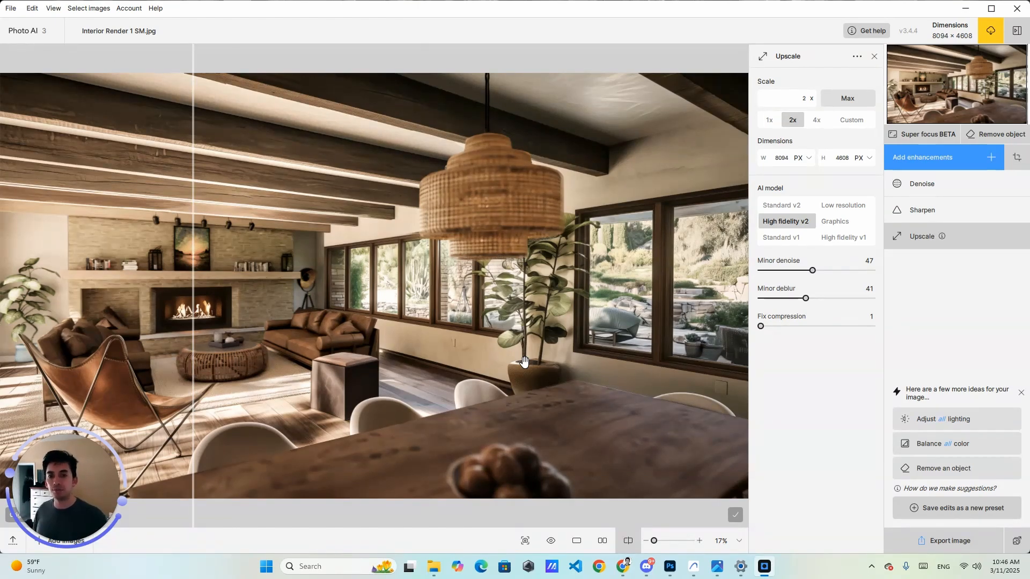
{"action": "left_click", "coordinate": [696, 566]}
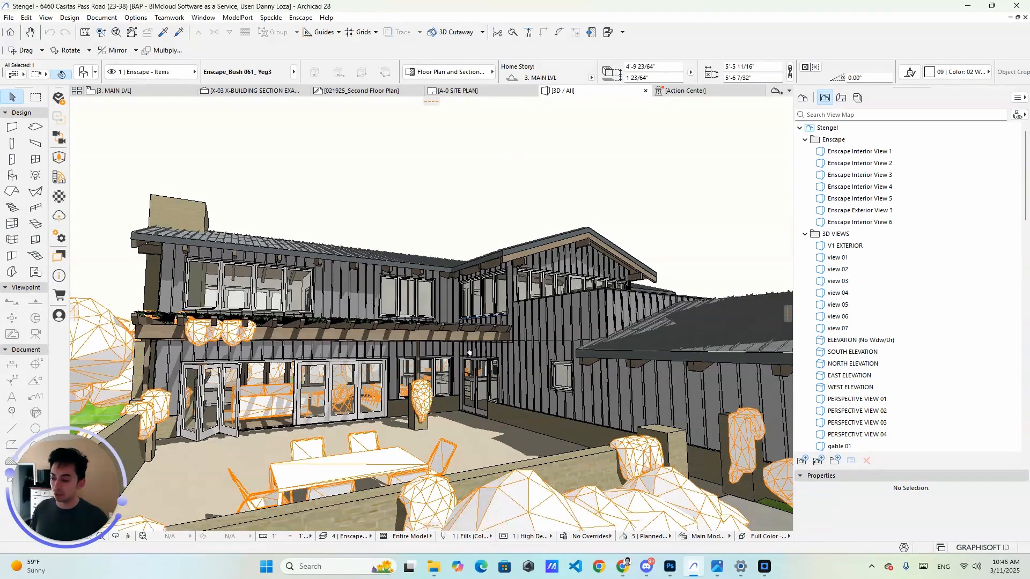
{"action": "left_click_drag", "start_coordinate": [464, 347], "coordinate": [468, 369]}
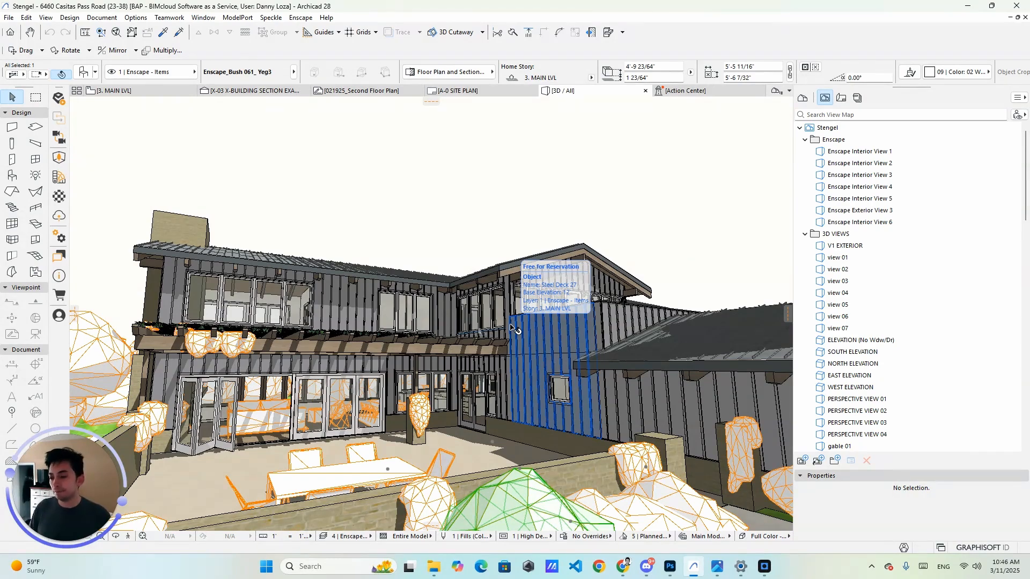
{"action": "left_click", "coordinate": [629, 575]}
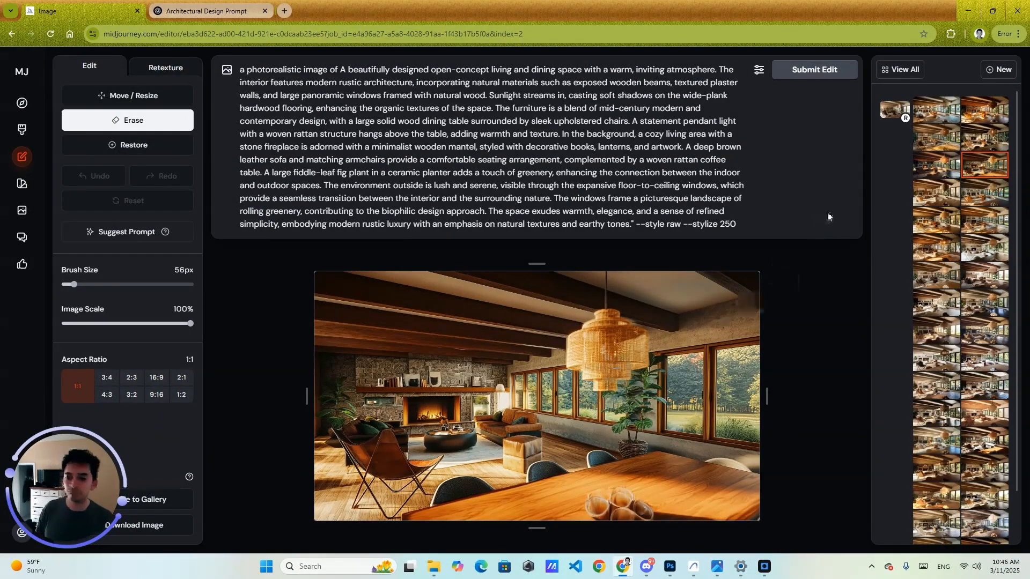
{"action": "left_click", "coordinate": [969, 10]}
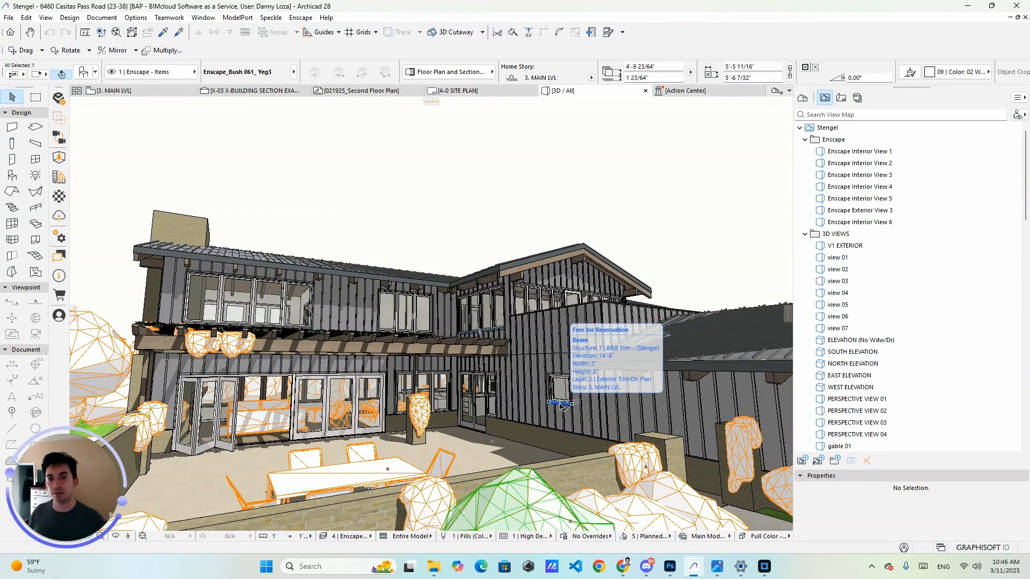
{"action": "left_click", "coordinate": [559, 403]}
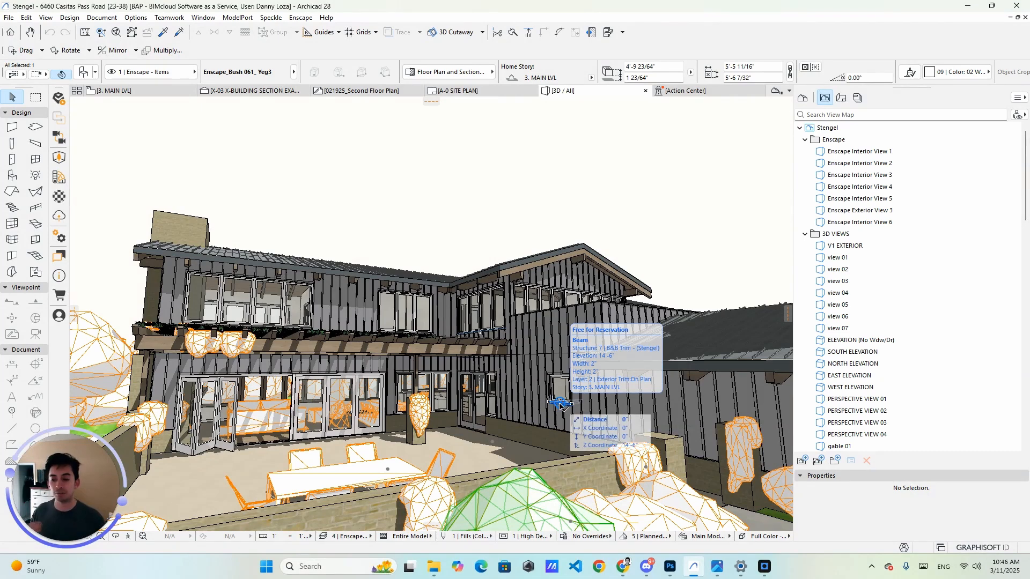